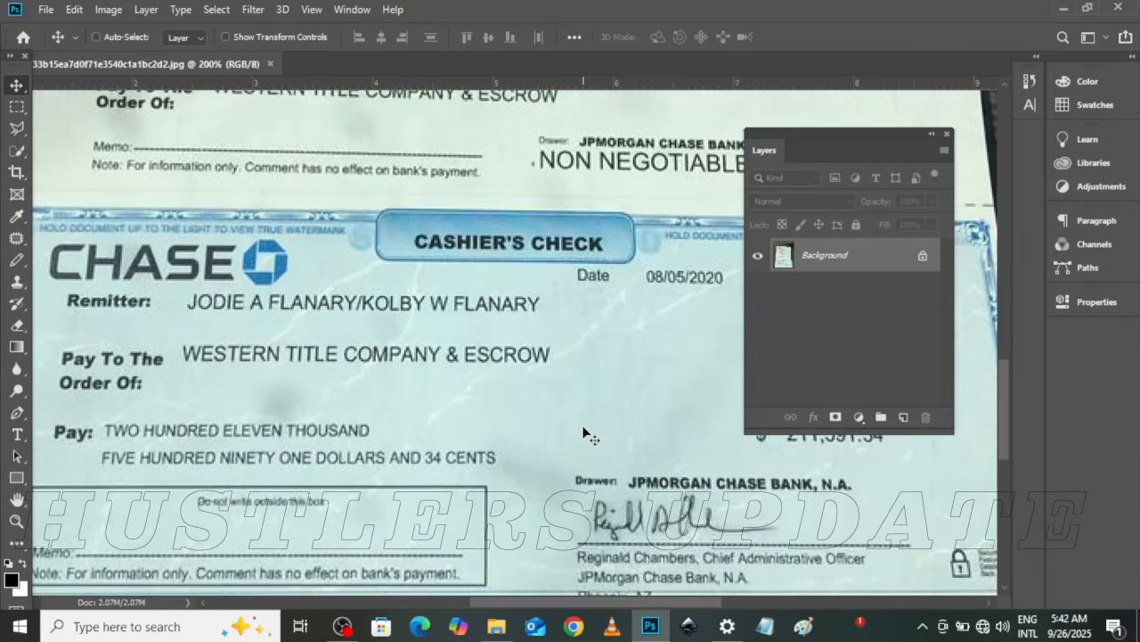
# - Zoom out on the cashier's check with Ctrl+minus to see the whole check
pyautogui.hotkey('ctrl', '-')
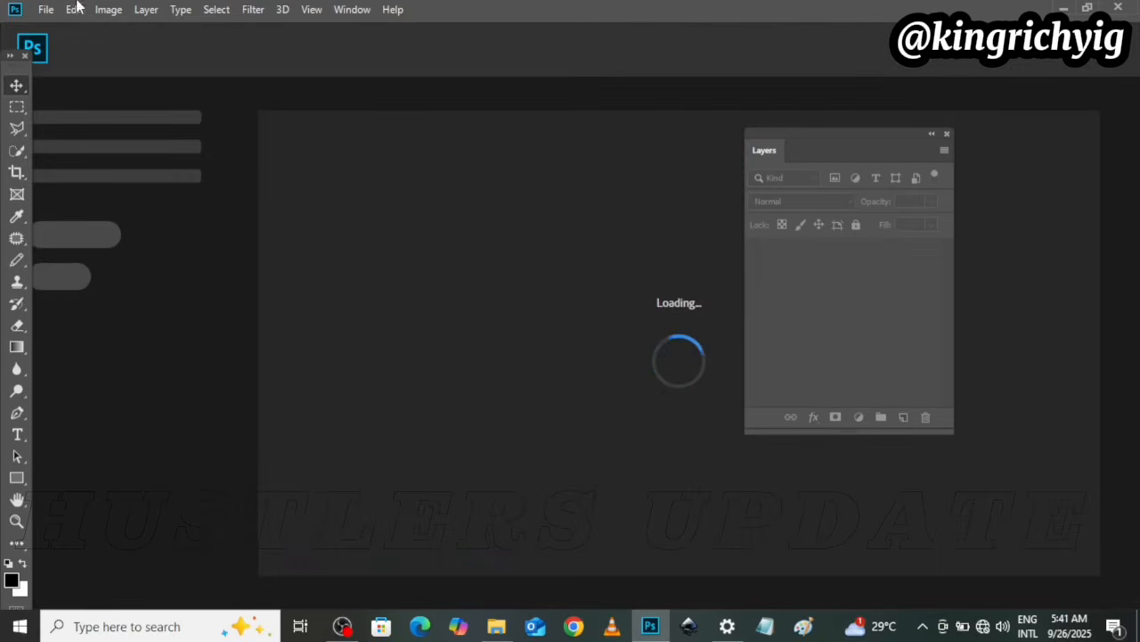
# - Open the cashier's check photo JPG from the Desktop
pyautogui.click(48, 11)
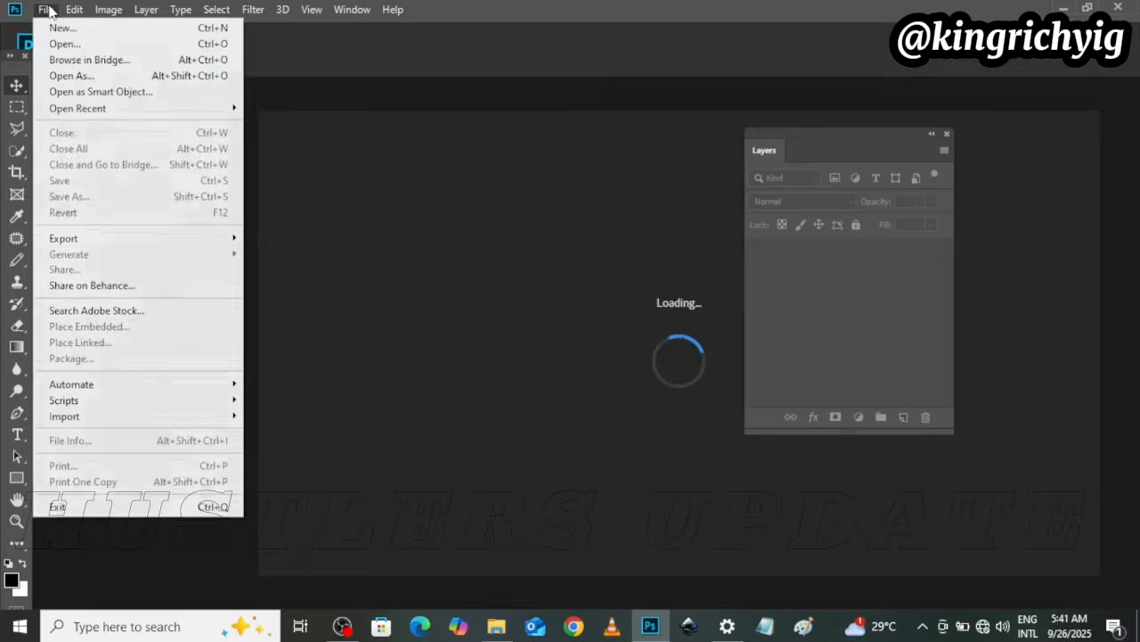
pyautogui.click(77, 45)
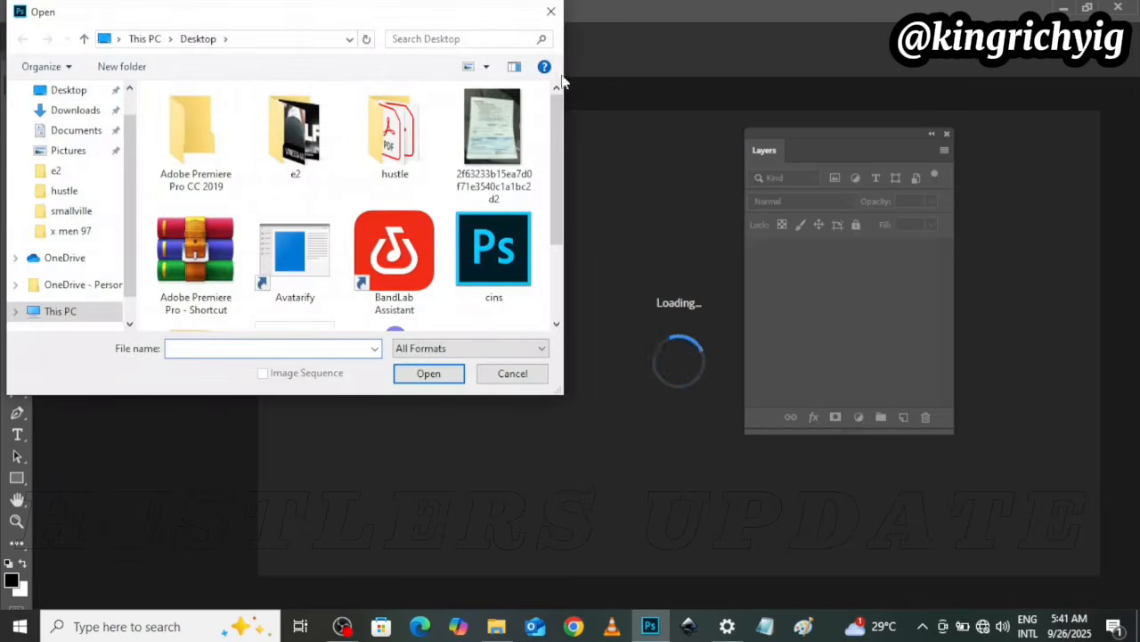
pyautogui.click(458, 131)
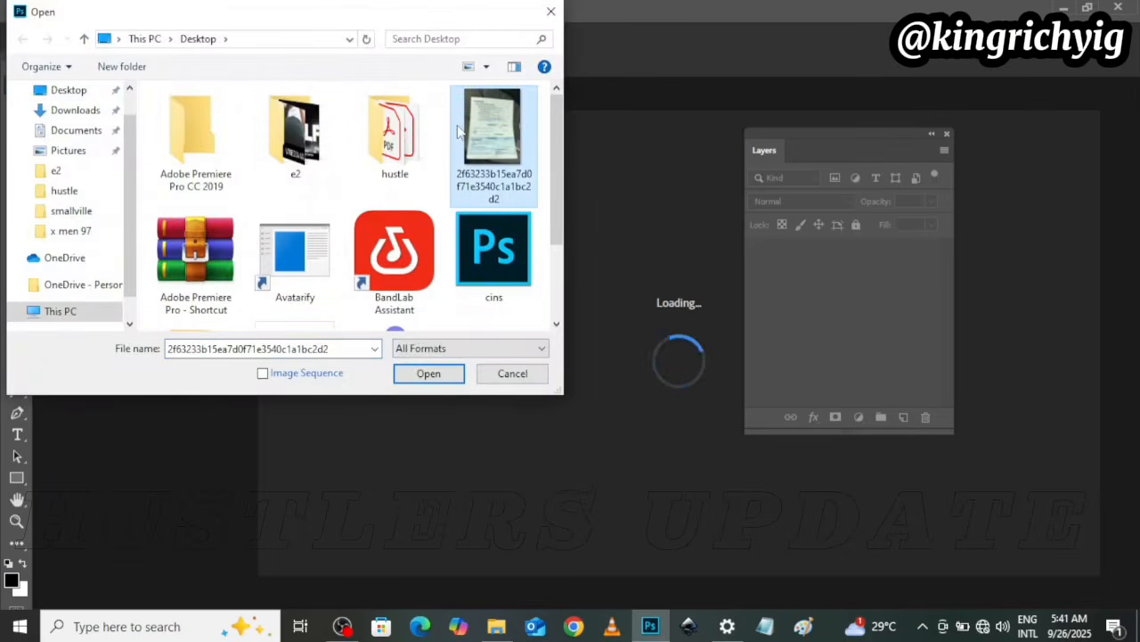
pyautogui.click(429, 374)
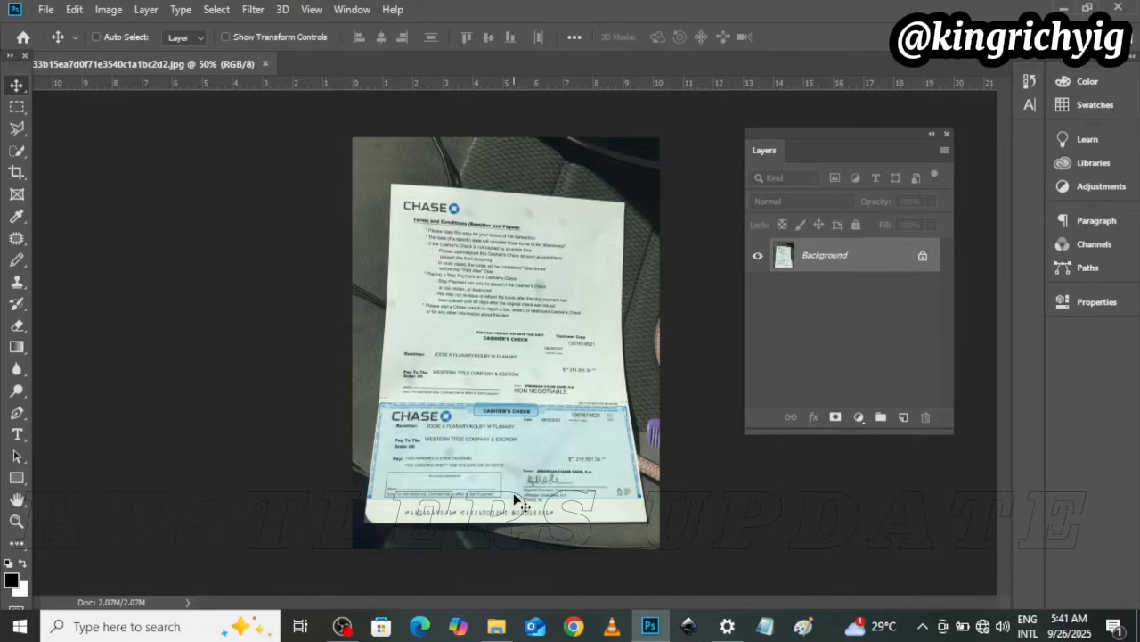
# - Zoom in and out on the check to inspect the bottom code line and remitter line
pyautogui.hotkey('ctrl', '+')
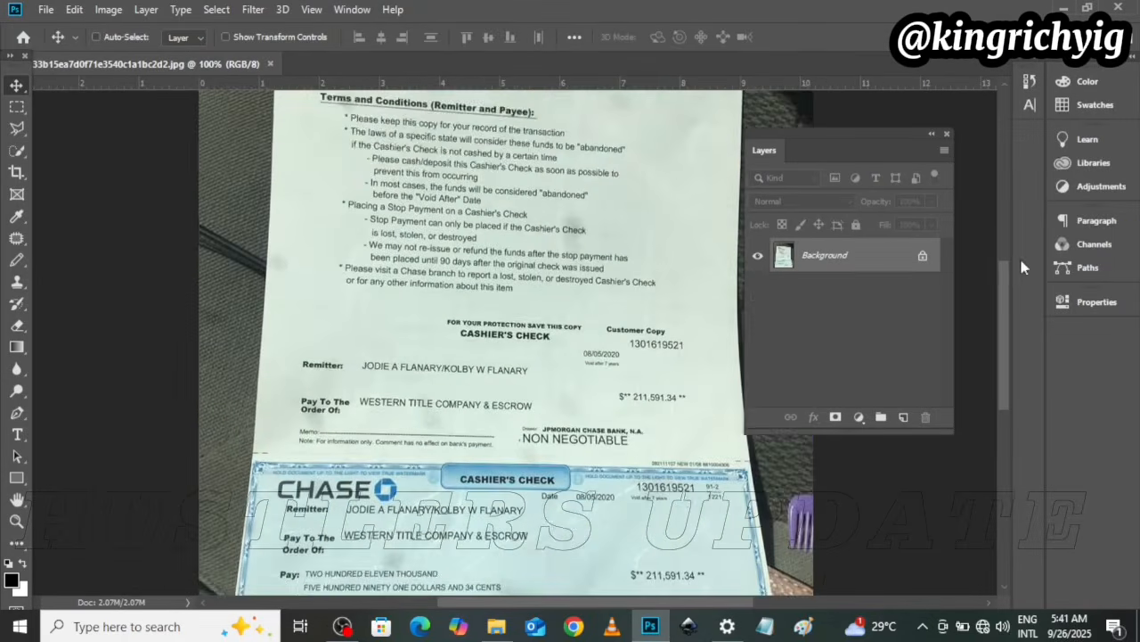
pyautogui.moveTo(1007, 289); pyautogui.dragTo(1007, 338)
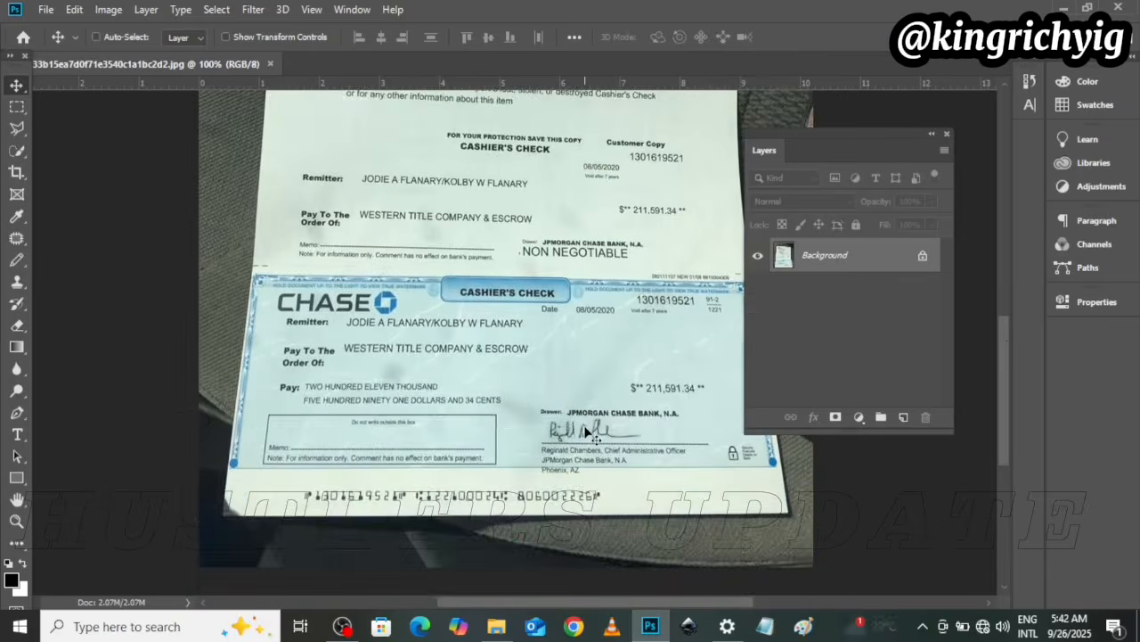
pyautogui.hotkey('ctrl', '+')
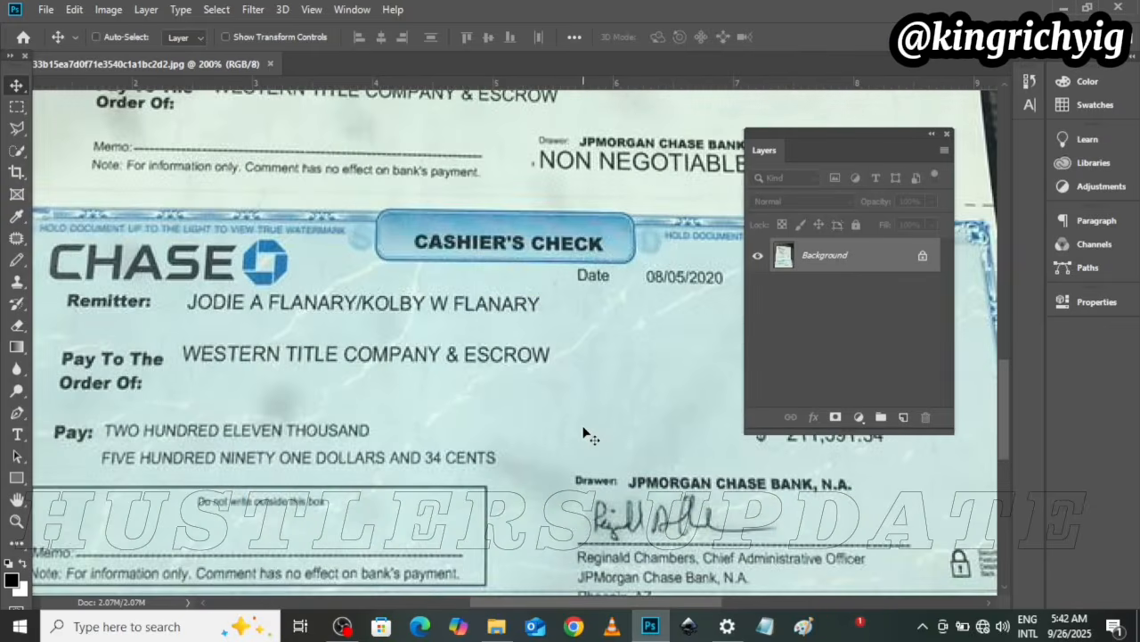
pyautogui.hotkey('ctrl', '-')
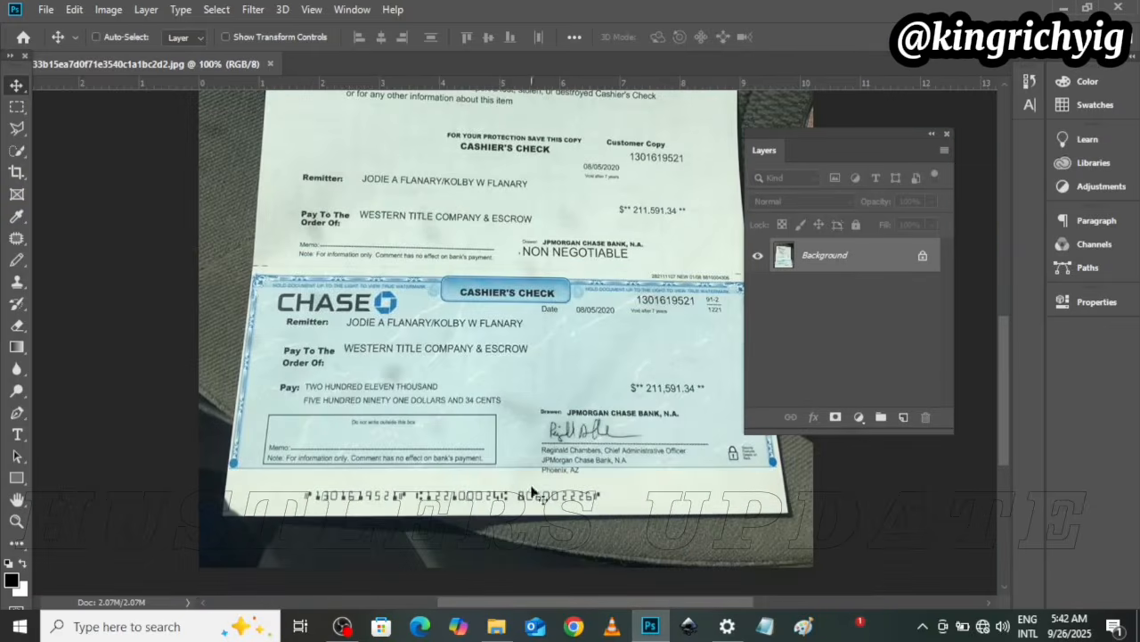
pyautogui.click(16, 520)
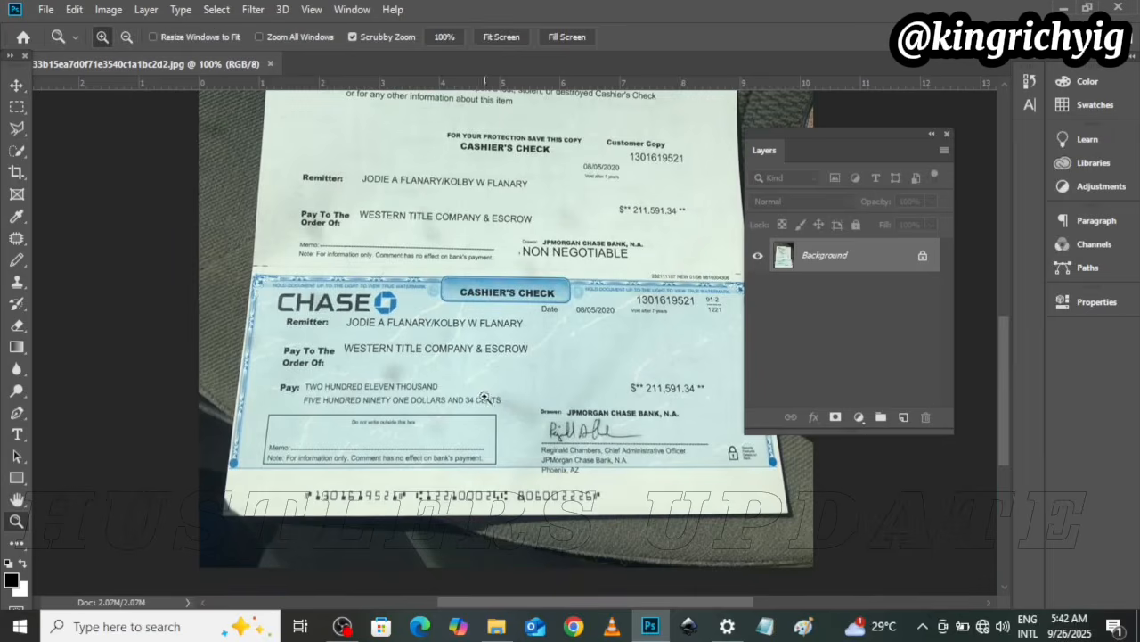
pyautogui.click(519, 504)
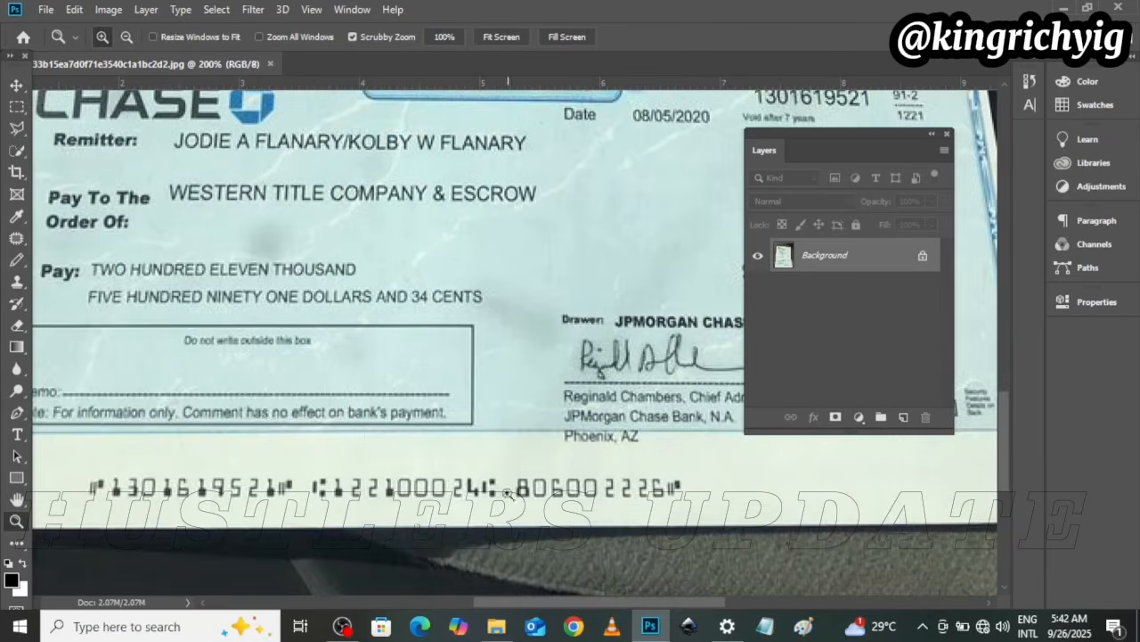
pyautogui.click(125, 39)
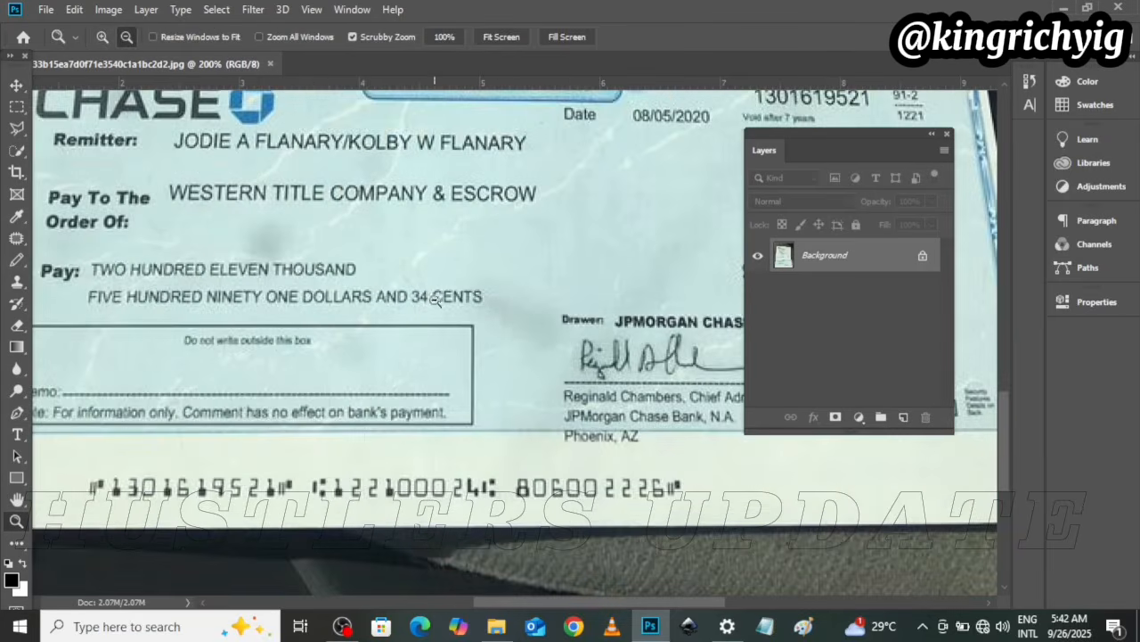
pyautogui.click(565, 474)
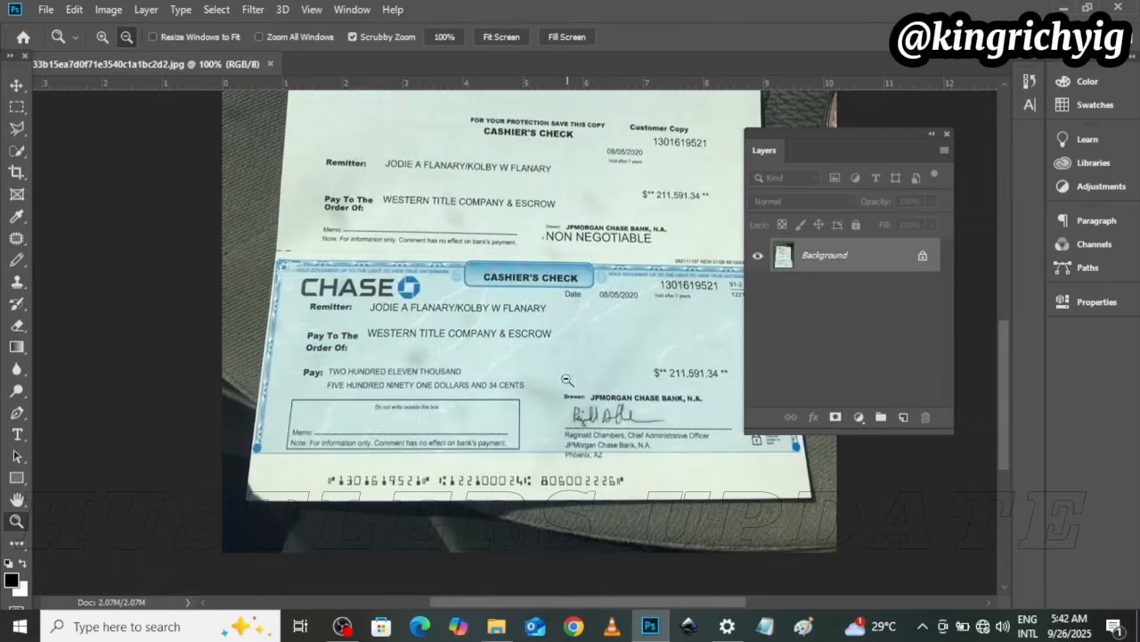
pyautogui.hotkey('ctrl', '+')
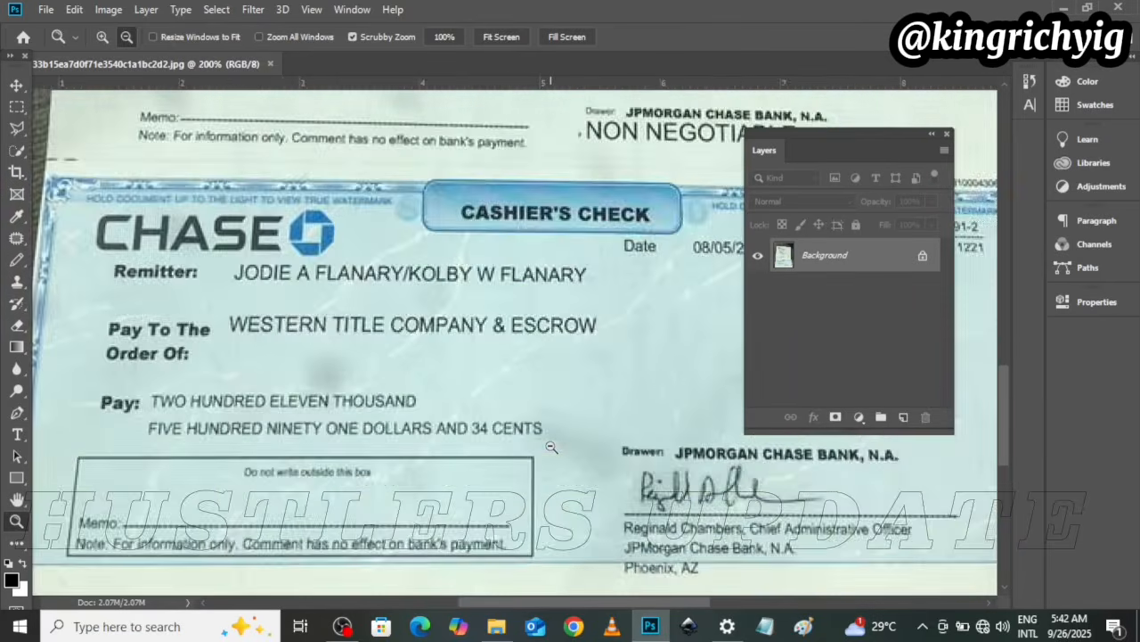
pyautogui.click(552, 446)
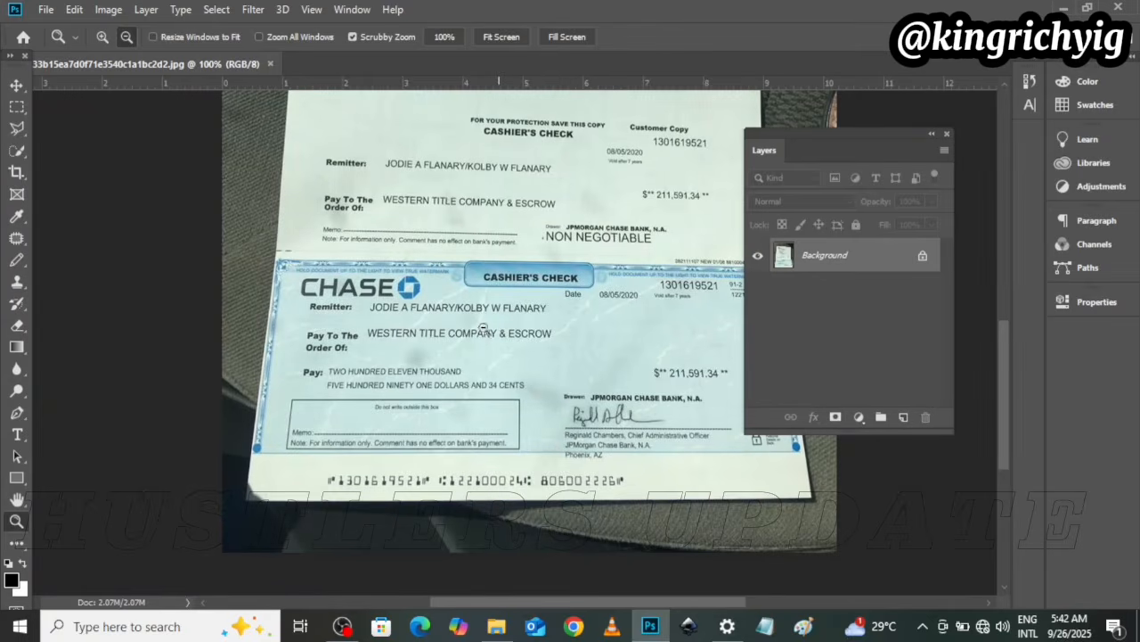
pyautogui.click(102, 36)
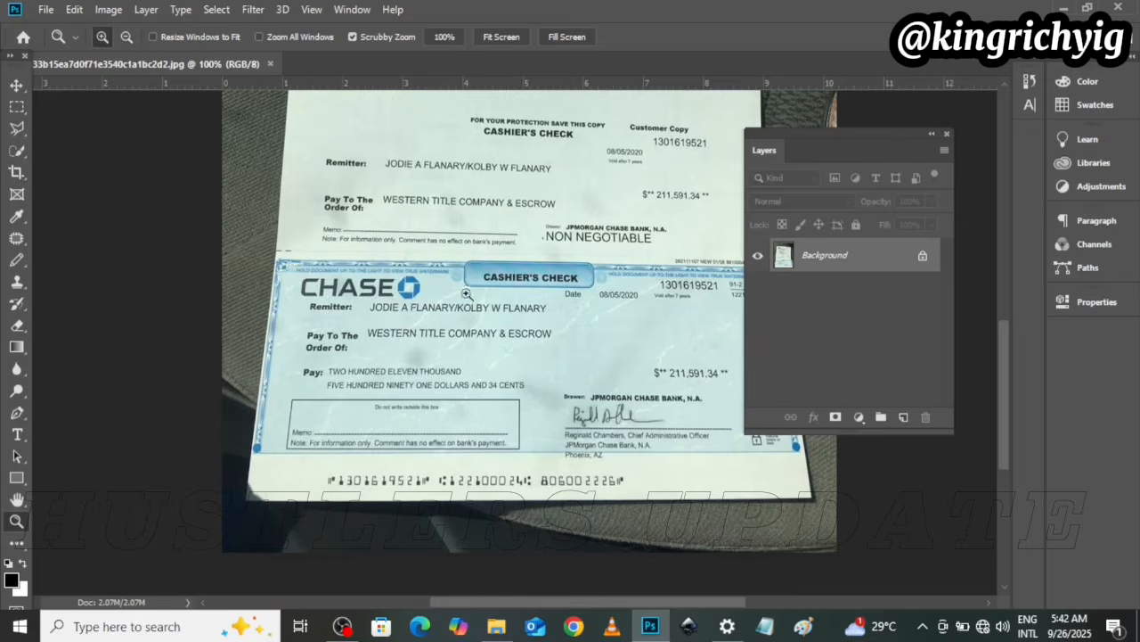
pyautogui.click(503, 310)
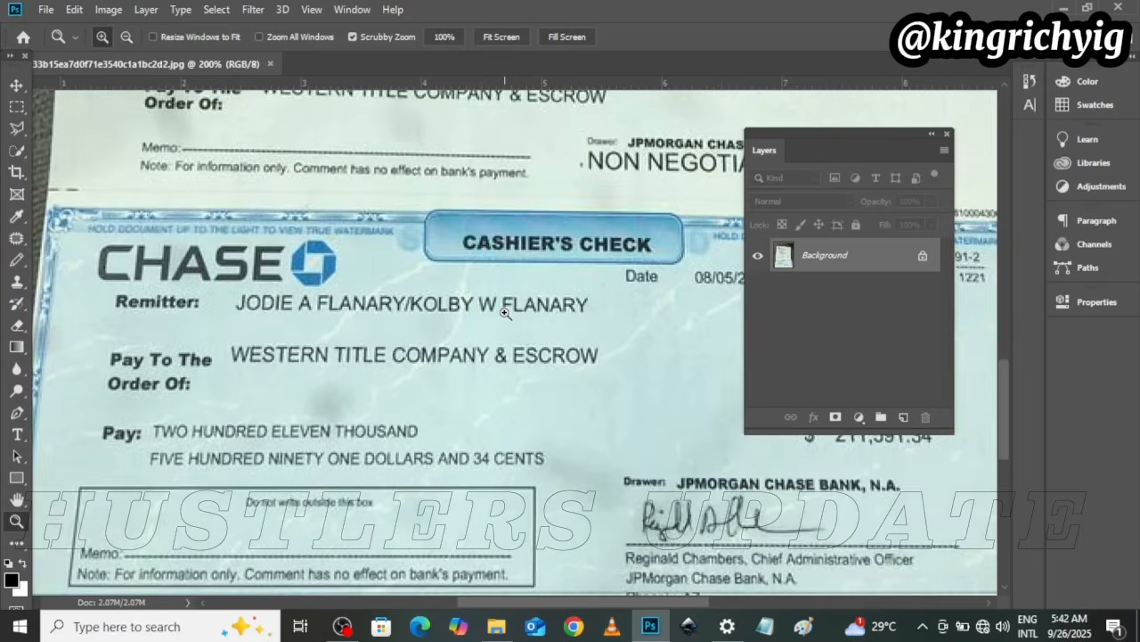
# - Move the Layers panel lower, off the check number, and add an empty Layer 1
pyautogui.moveTo(1010, 370)
pyautogui.mouseDown()
pyautogui.moveTo(1011, 408)
pyautogui.moveTo(1010, 390)
pyautogui.mouseUp()
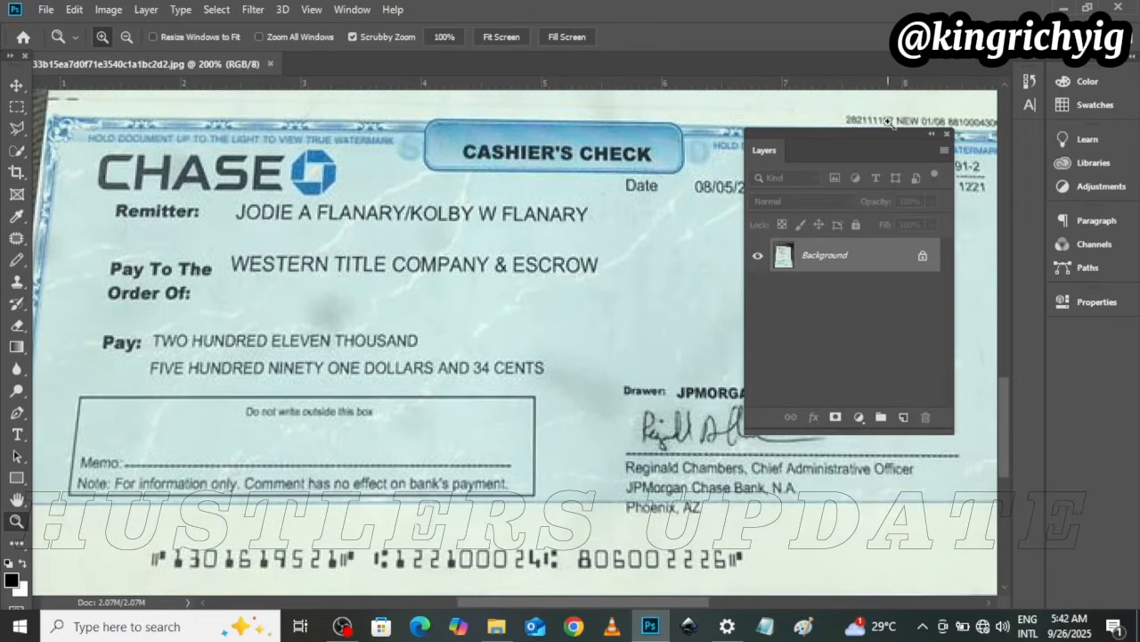
pyautogui.moveTo(833, 141); pyautogui.dragTo(814, 225)
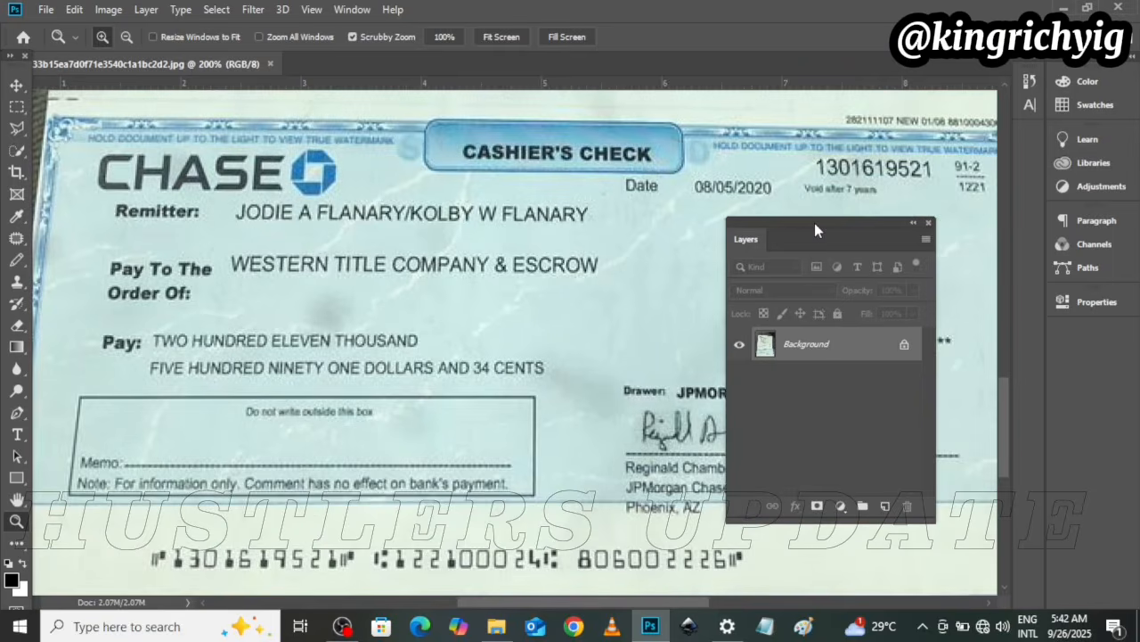
pyautogui.moveTo(845, 235); pyautogui.dragTo(857, 241)
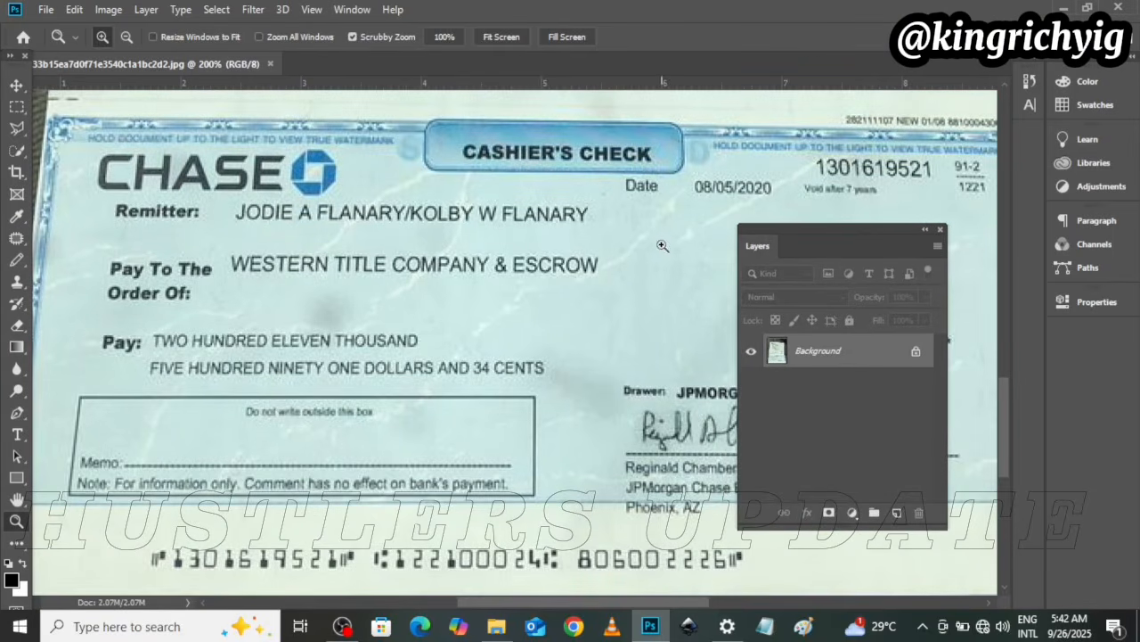
pyautogui.click(898, 513)
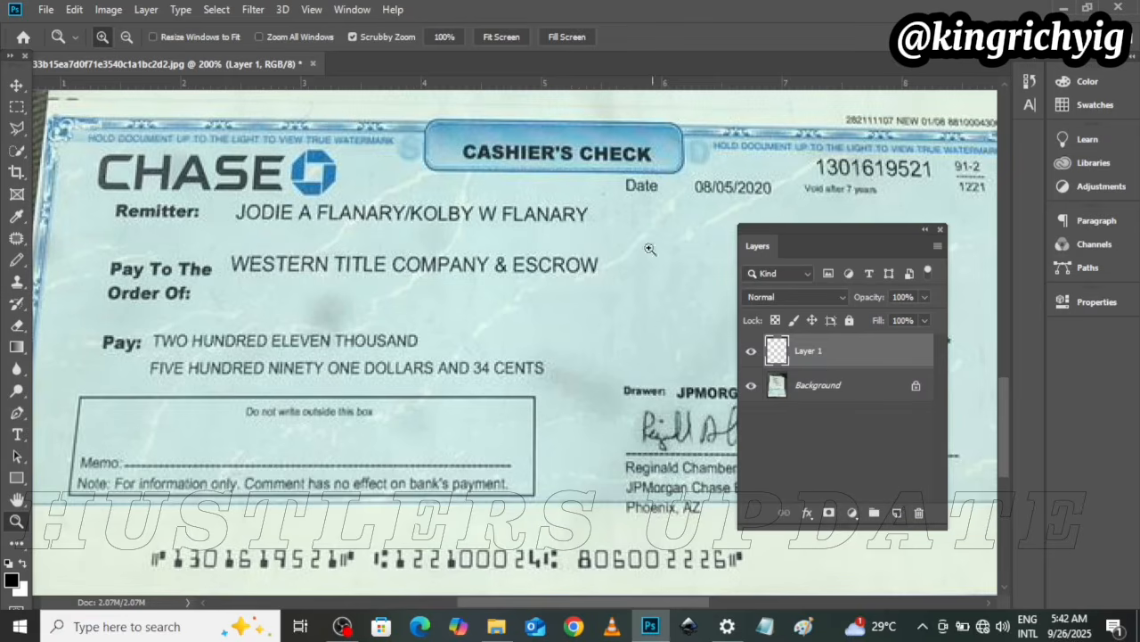
# - On the Background layer, marquee-select the blank strip just below the payee line
pyautogui.click(18, 107)
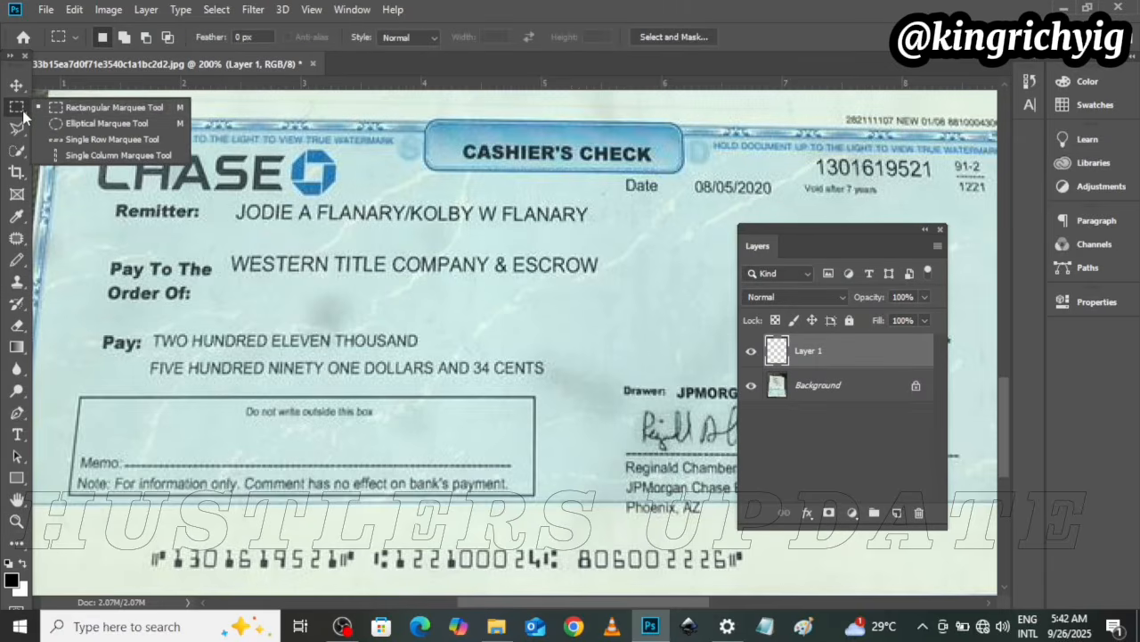
pyautogui.click(105, 106)
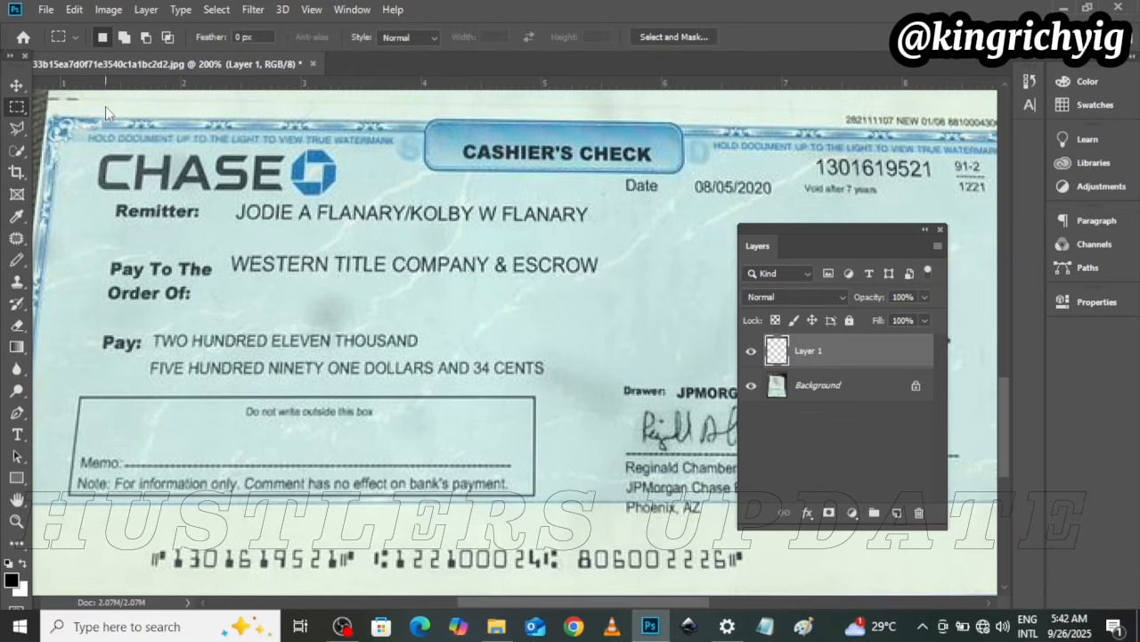
pyautogui.click(862, 387)
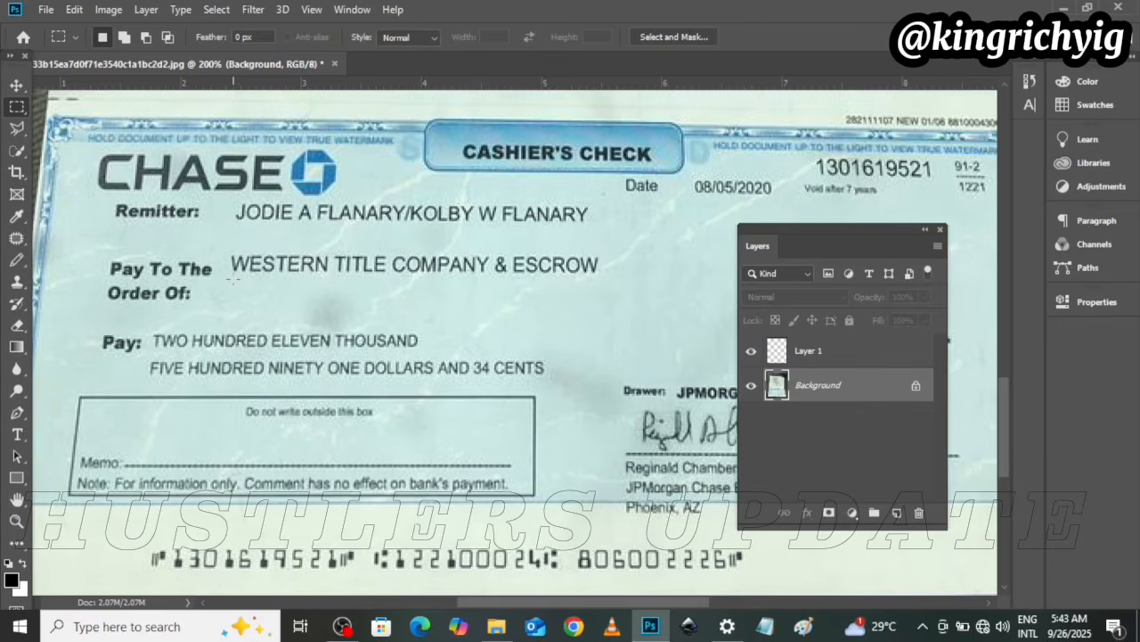
pyautogui.moveTo(231, 276); pyautogui.dragTo(604, 306)
# - Copy the blank strip onto Layer 1 and move it up to cover the payee name
pyautogui.click(823, 353)
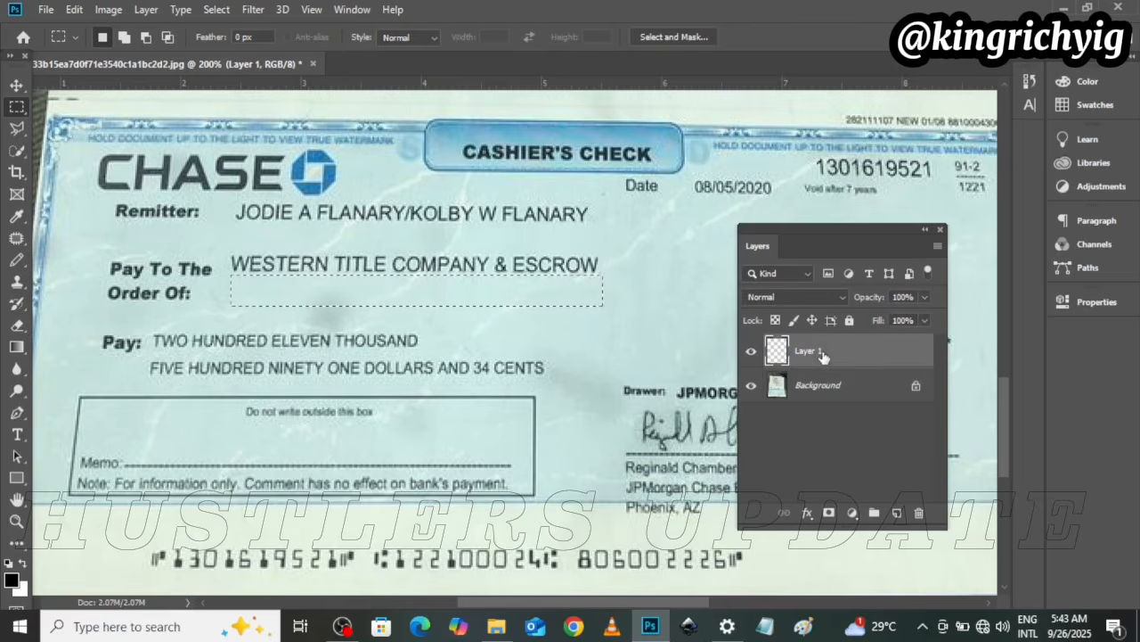
pyautogui.click(503, 298)
pyautogui.hotkey('ctrl', 't')
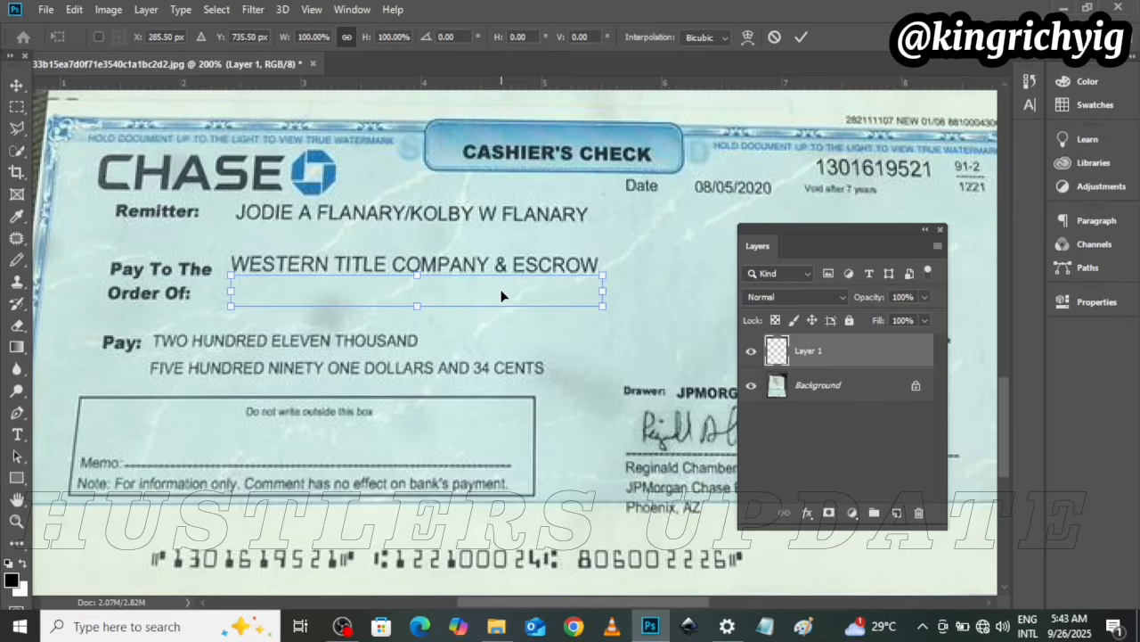
pyautogui.moveTo(501, 290); pyautogui.dragTo(498, 269)
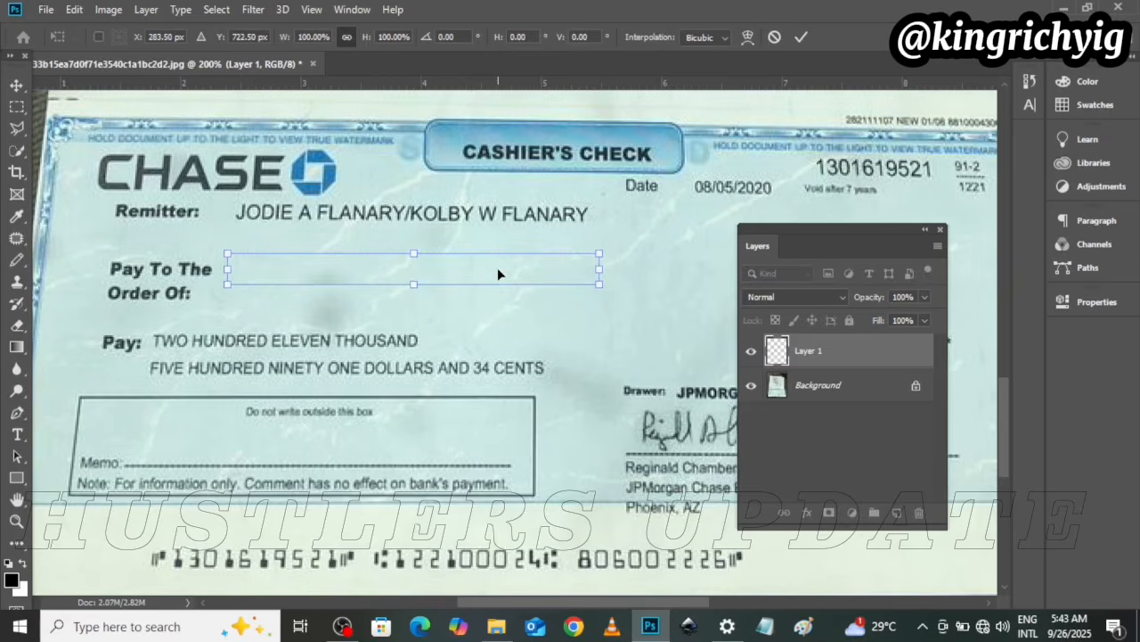
pyautogui.click(16, 84)
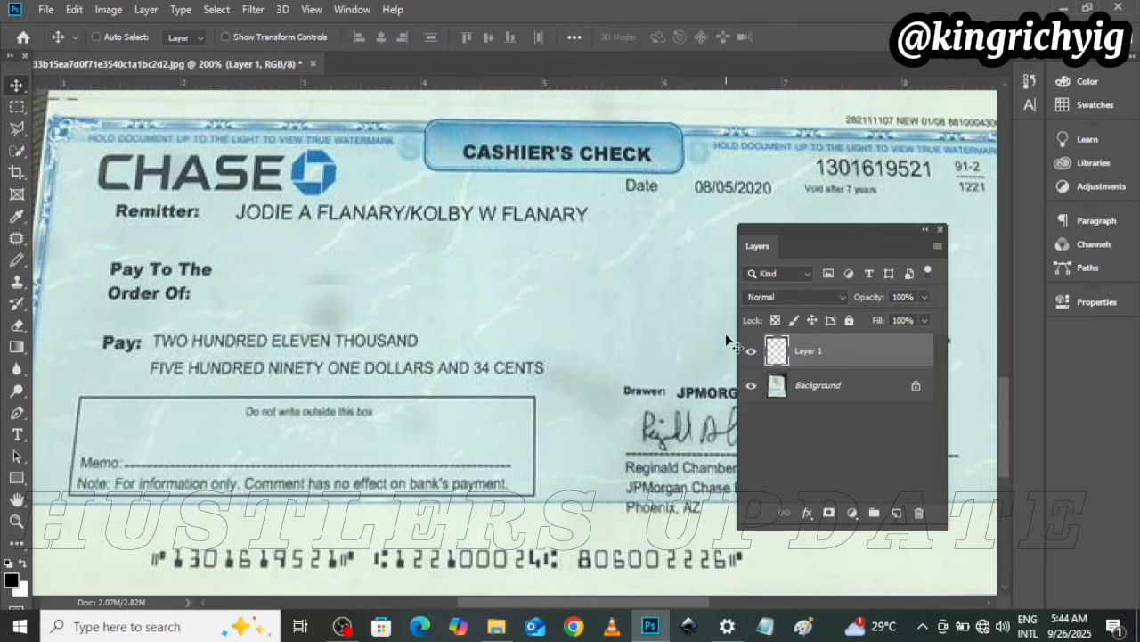
# - Compare the patch by toggling its visibility, then add an empty Layer 2 above Layer 1
pyautogui.click(750, 356)
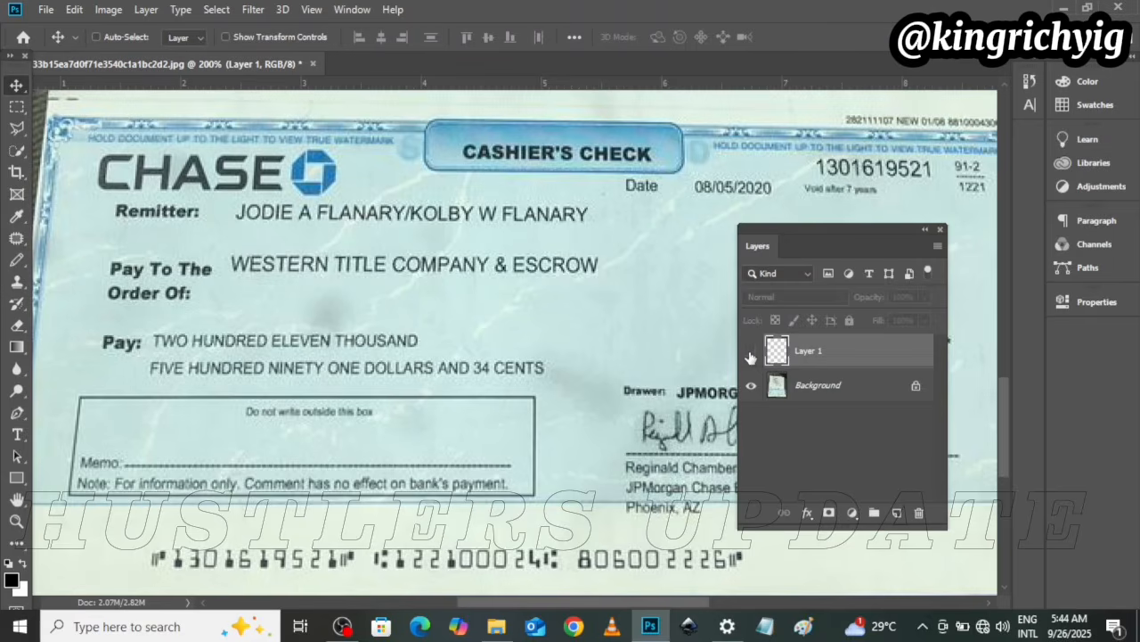
pyautogui.click(750, 356)
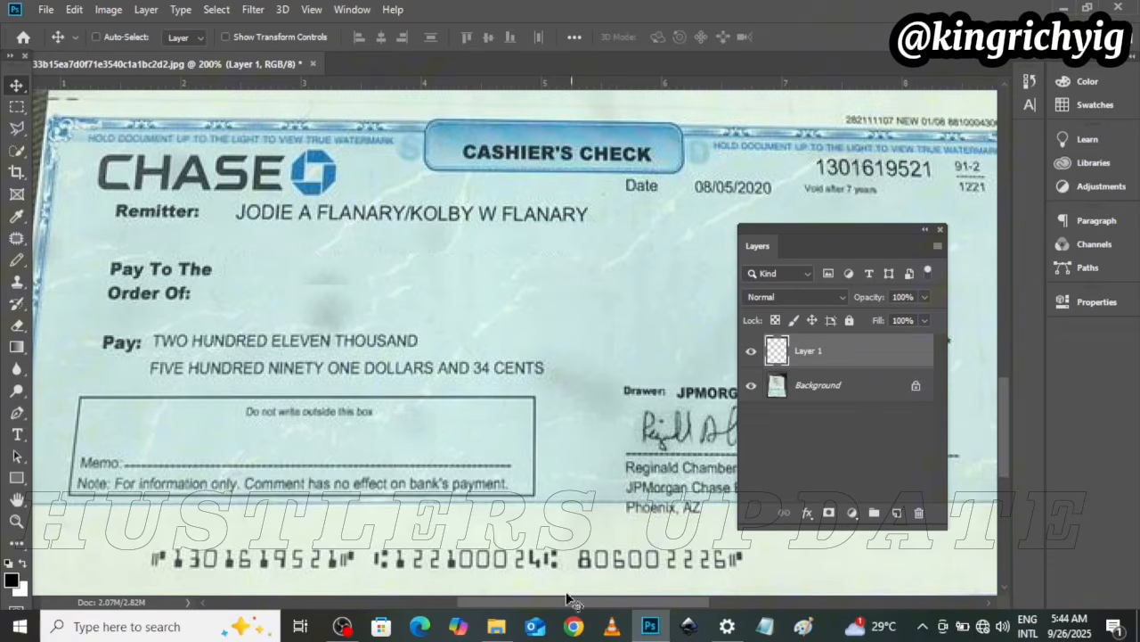
pyautogui.moveTo(531, 607); pyautogui.dragTo(571, 610)
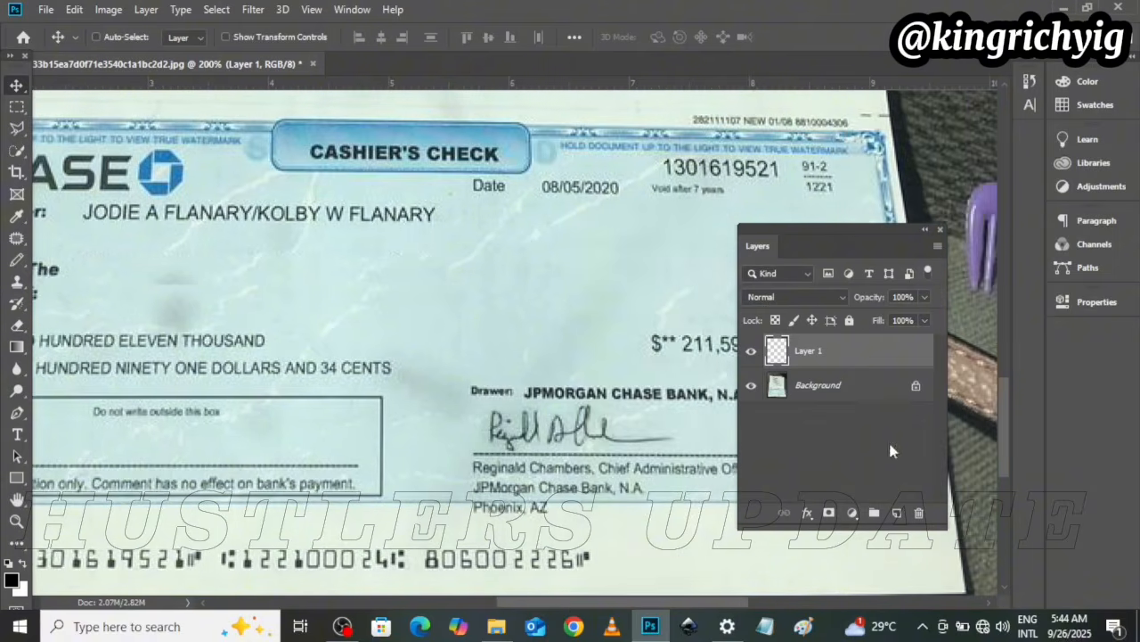
pyautogui.click(897, 513)
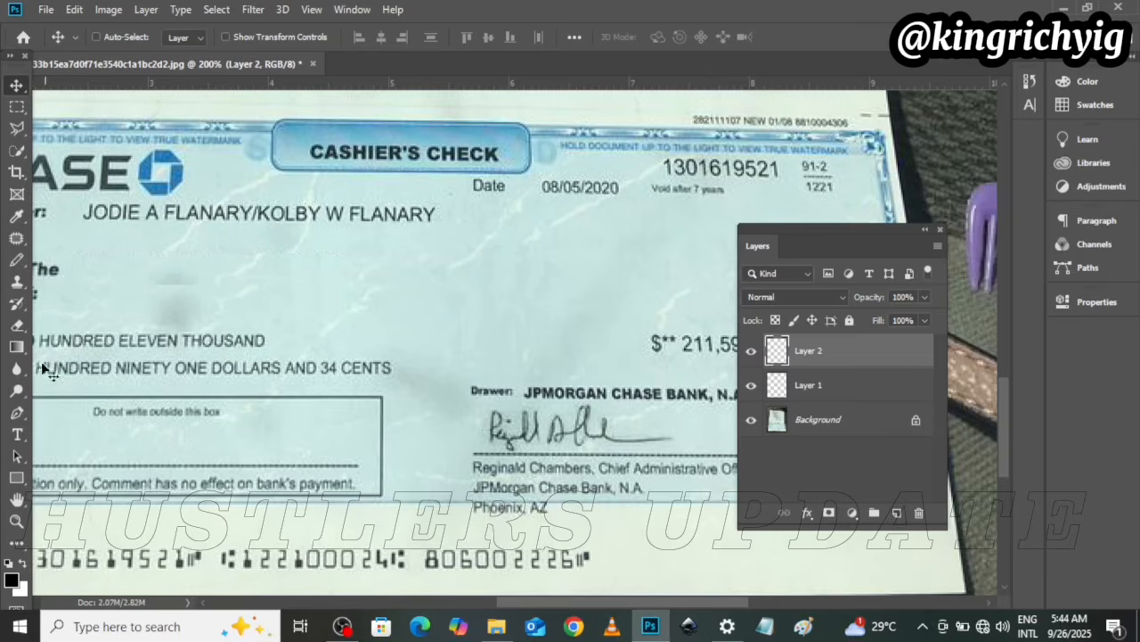
# - Choose the Clone Stamp tool and shrink its brush from 25 px to 12 px
pyautogui.click(25, 284)
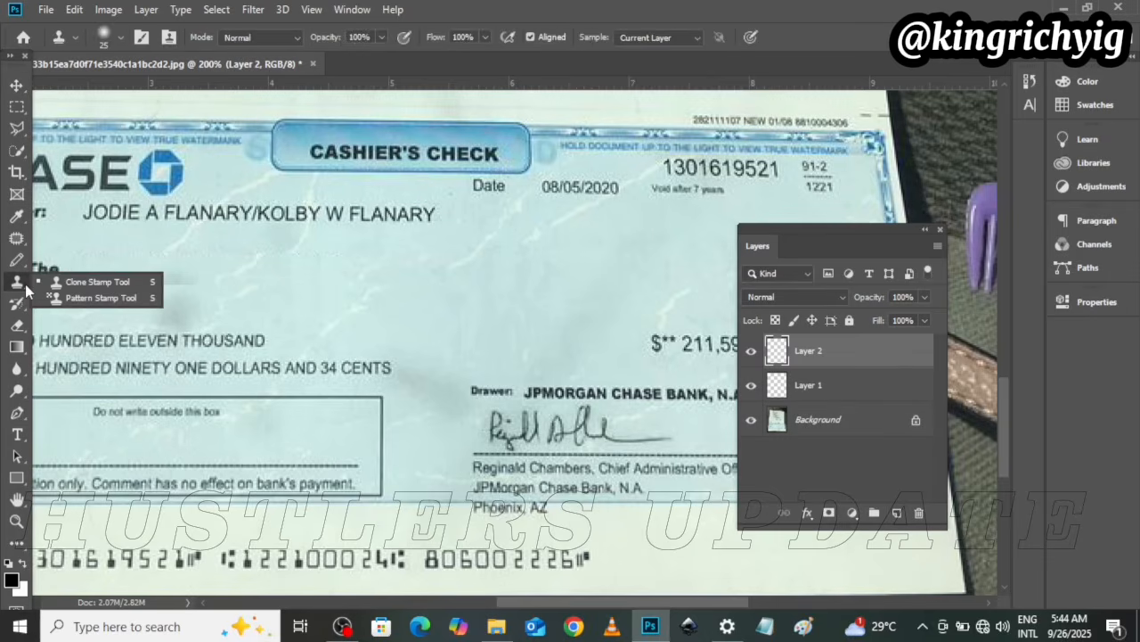
pyautogui.click(108, 281)
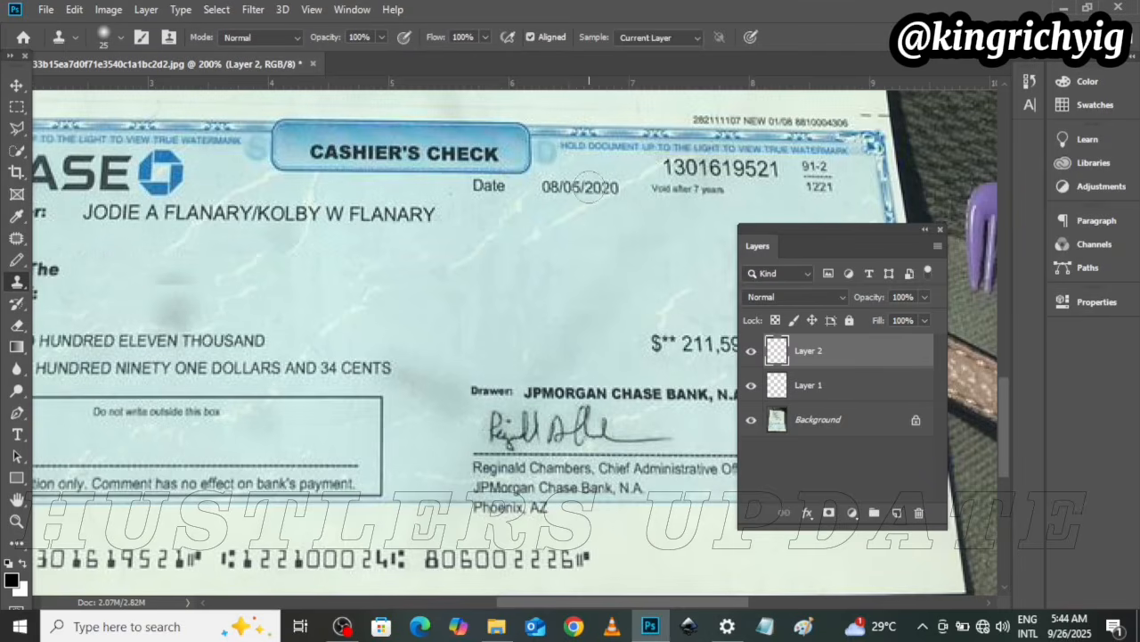
pyautogui.click(121, 38)
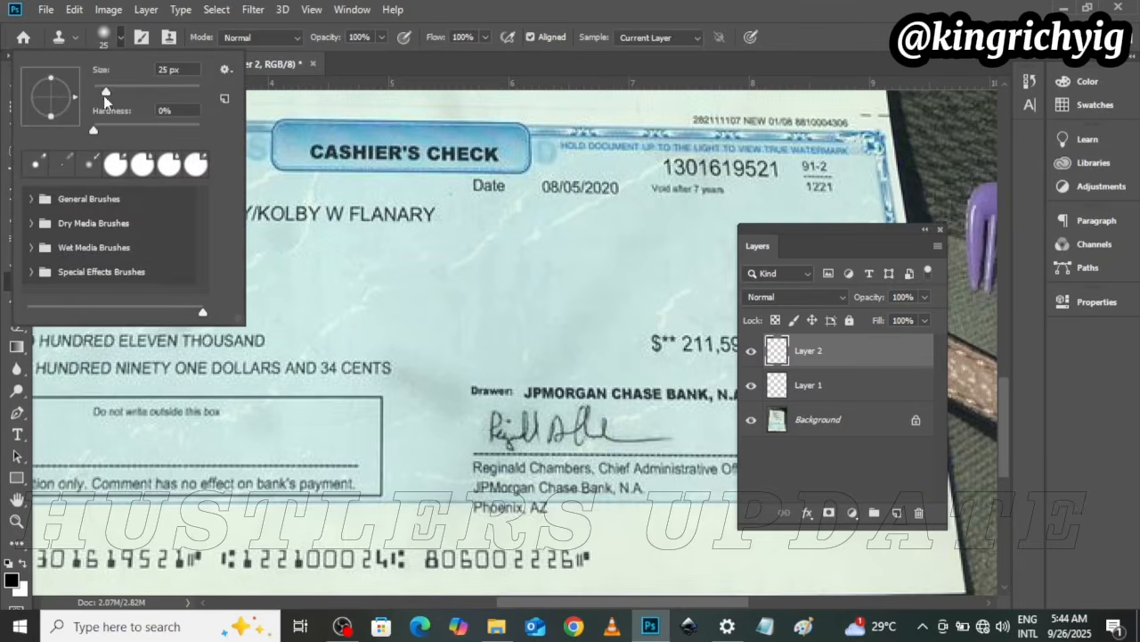
pyautogui.moveTo(106, 93); pyautogui.dragTo(103, 94)
pyautogui.moveTo(104, 92); pyautogui.dragTo(100, 93)
pyautogui.click(569, 8)
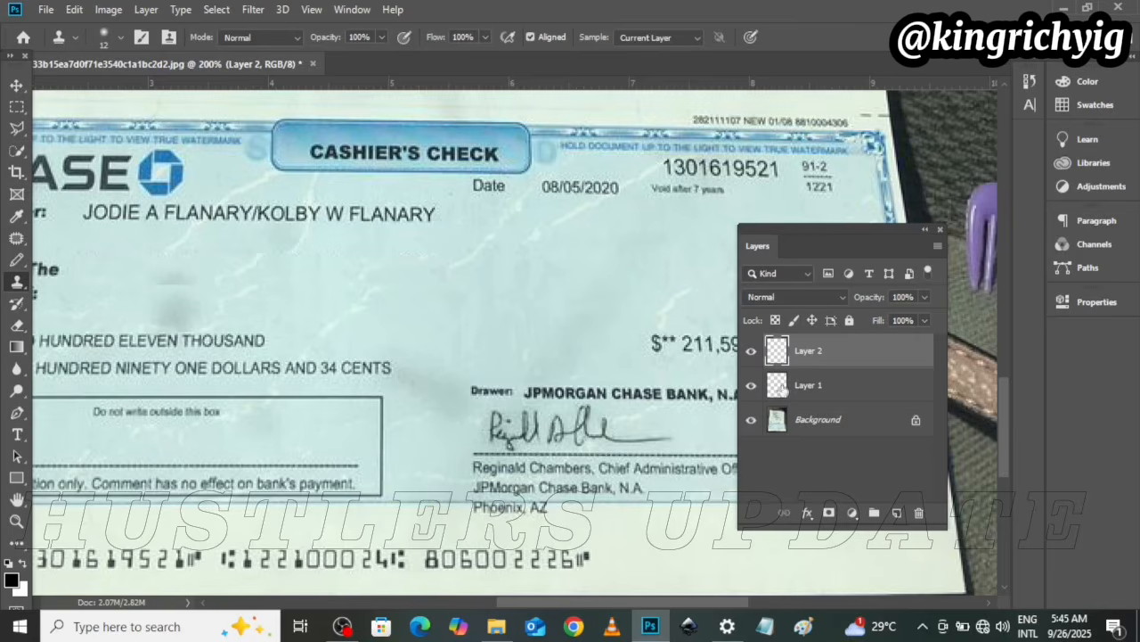
# - Make the Background layer the clone sampling source
pyautogui.click(752, 358)
pyautogui.click(753, 358)
pyautogui.click(848, 425)
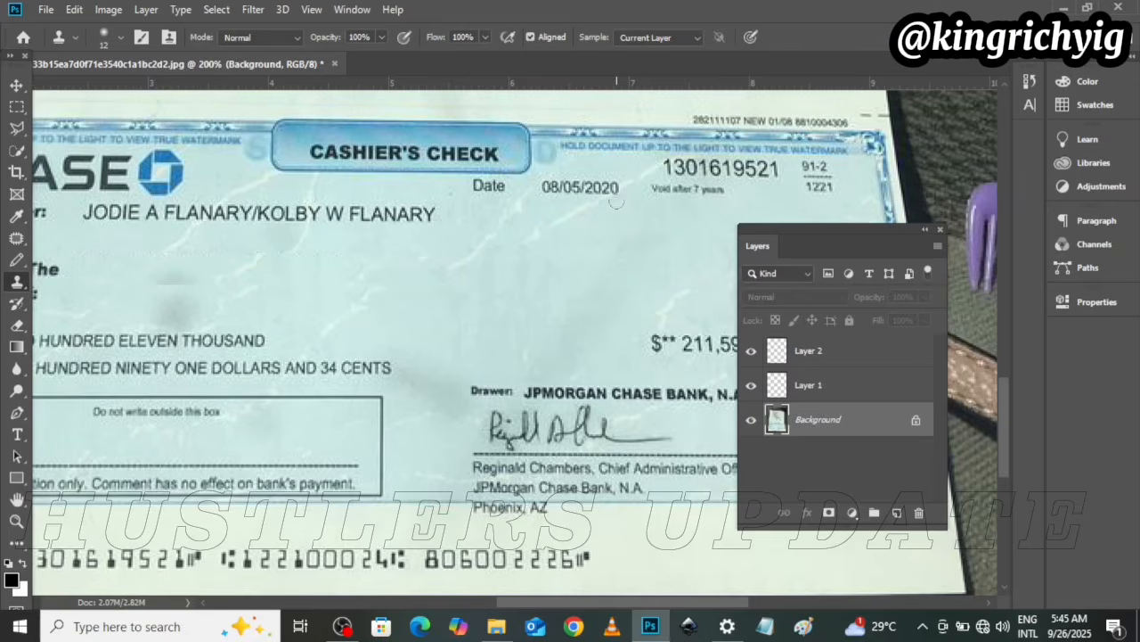
pyautogui.click(617, 204)
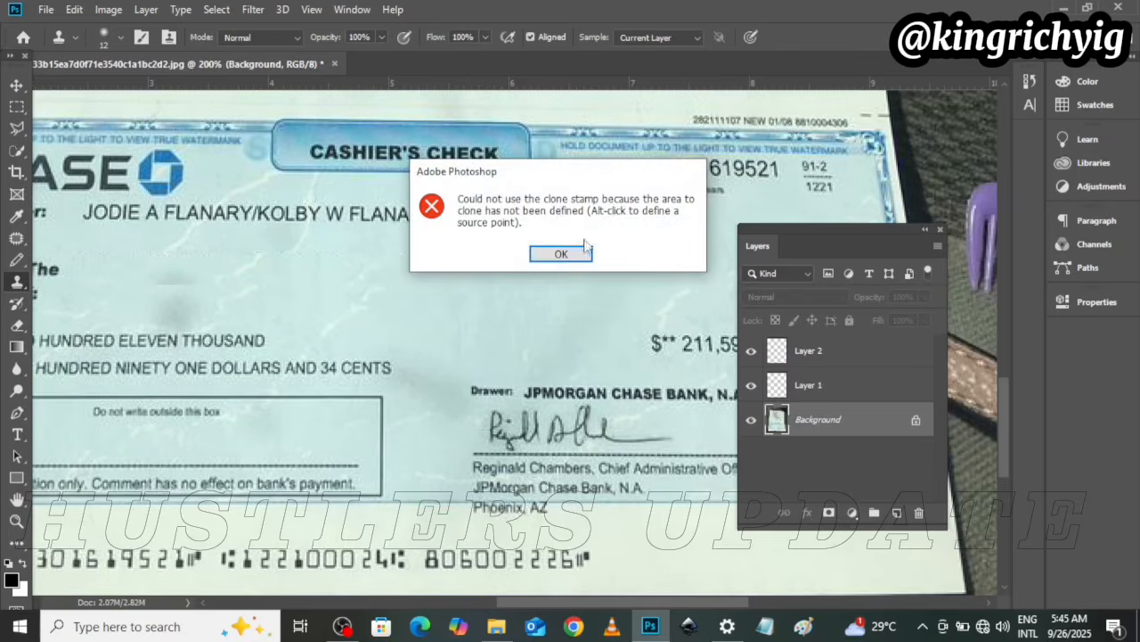
pyautogui.click(561, 255)
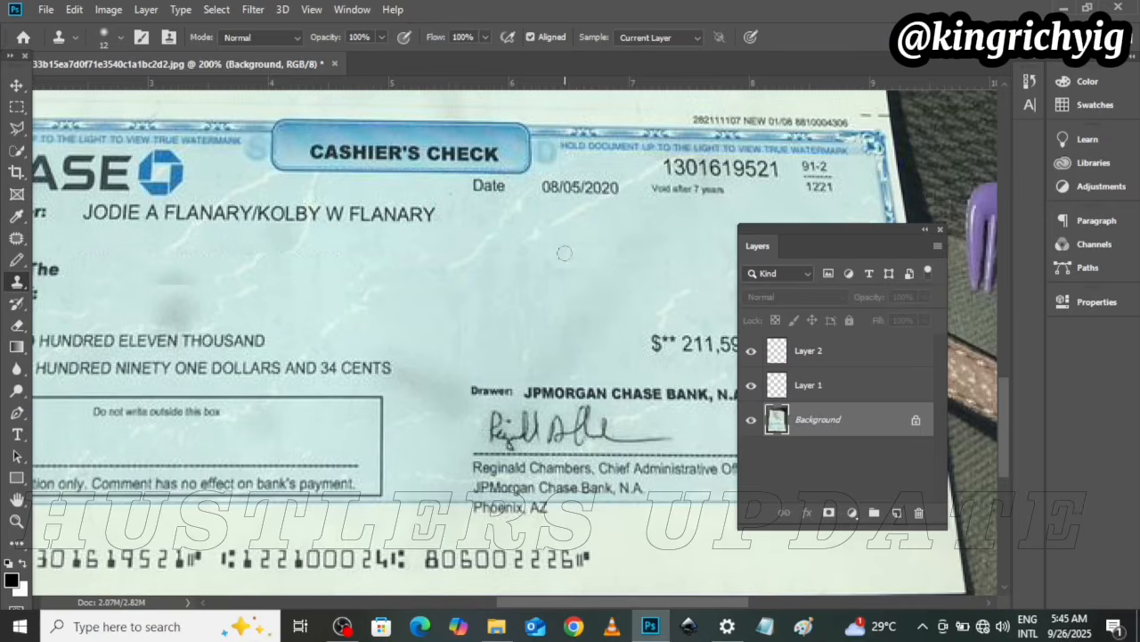
pyautogui.keyDown('alt'); pyautogui.click(610, 204); pyautogui.keyUp('alt')
# - Clone blank paper over the date's year on Layer 2, undoing and repainting strokes
pyautogui.click(821, 352)
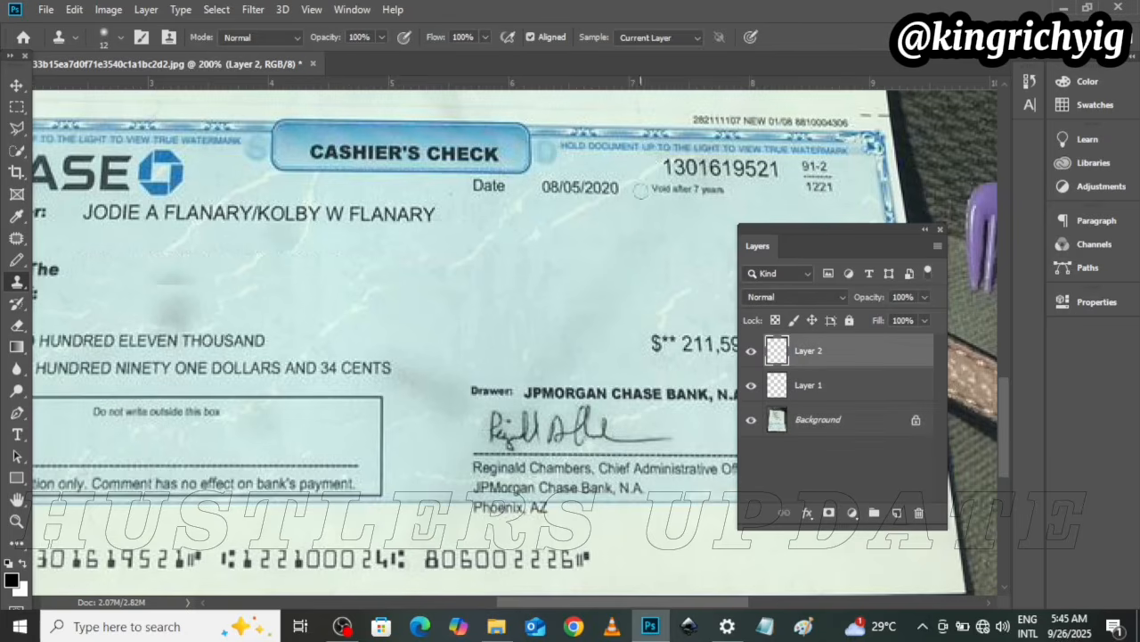
pyautogui.moveTo(588, 189)
pyautogui.mouseDown()
pyautogui.moveTo(621, 188)
pyautogui.moveTo(550, 184)
pyautogui.mouseUp()
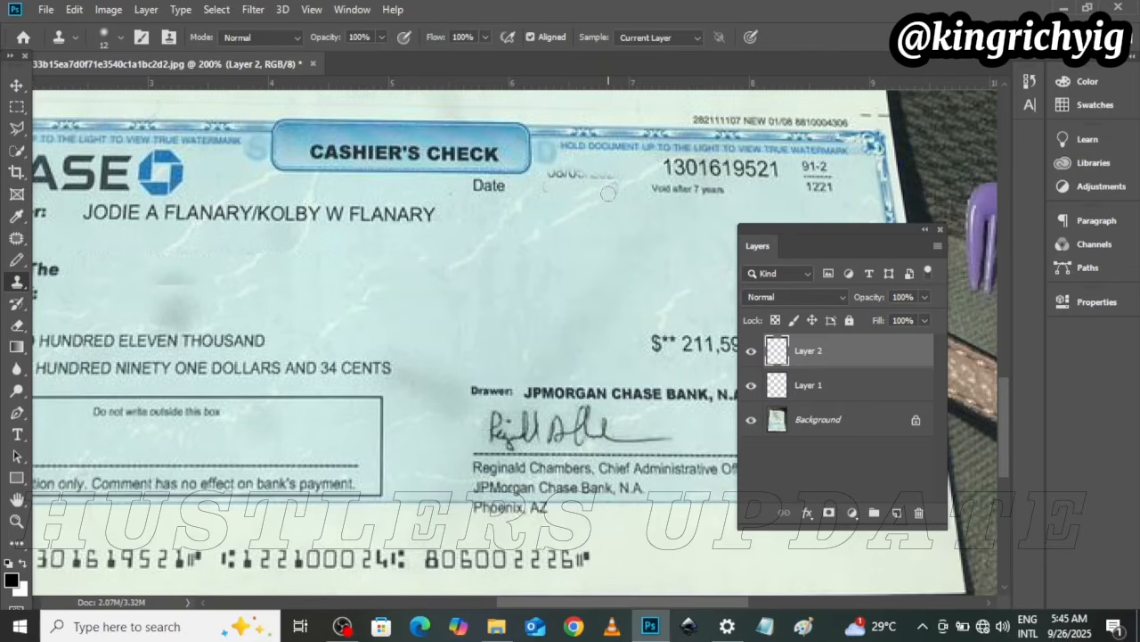
pyautogui.hotkey('ctrl', 'z')
pyautogui.hotkey('ctrl', 'z')
pyautogui.hotkey('ctrl', 'shift', 'z')
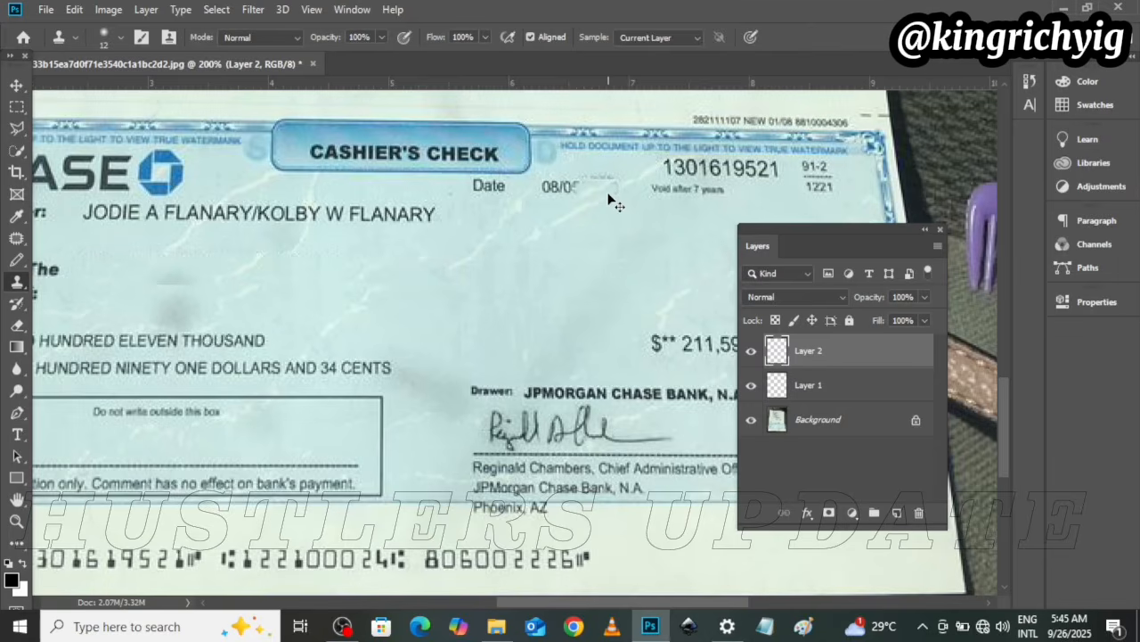
pyautogui.hotkey('ctrl', 'shift', 'z')
pyautogui.hotkey('ctrl', 'shift', 'z')
pyautogui.moveTo(608, 202)
pyautogui.mouseDown()
pyautogui.moveTo(614, 187)
pyautogui.moveTo(545, 190)
pyautogui.moveTo(605, 190)
pyautogui.mouseUp()
pyautogui.hotkey('ctrl', 'z')
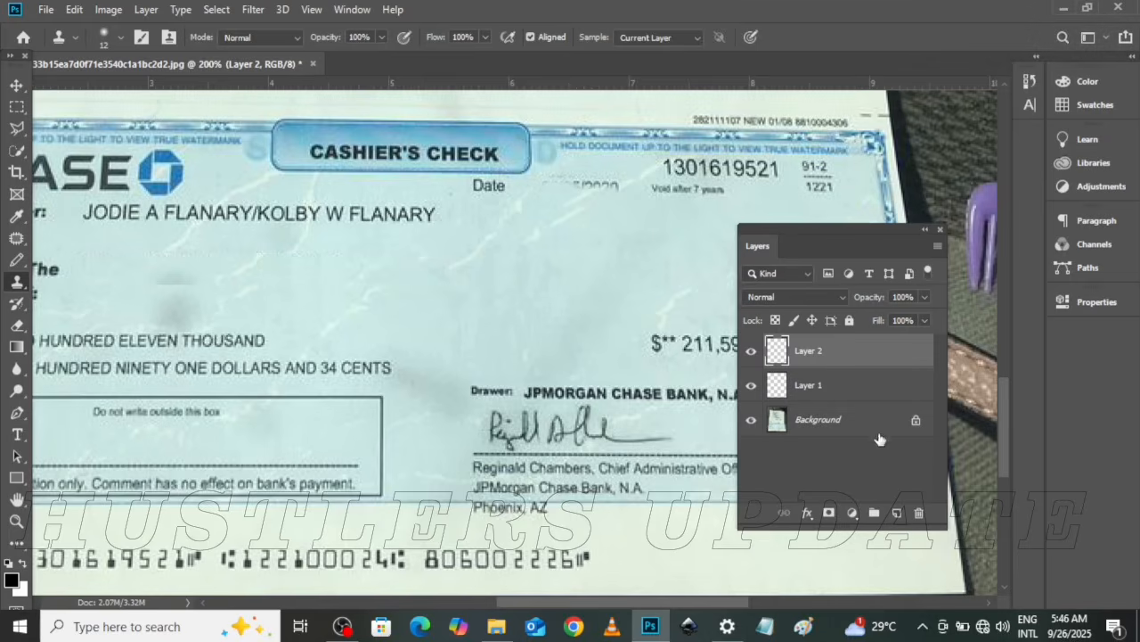
# - Delete the botched Layer 2, add a fresh empty layer, and sample from Background
pyautogui.click(919, 512)
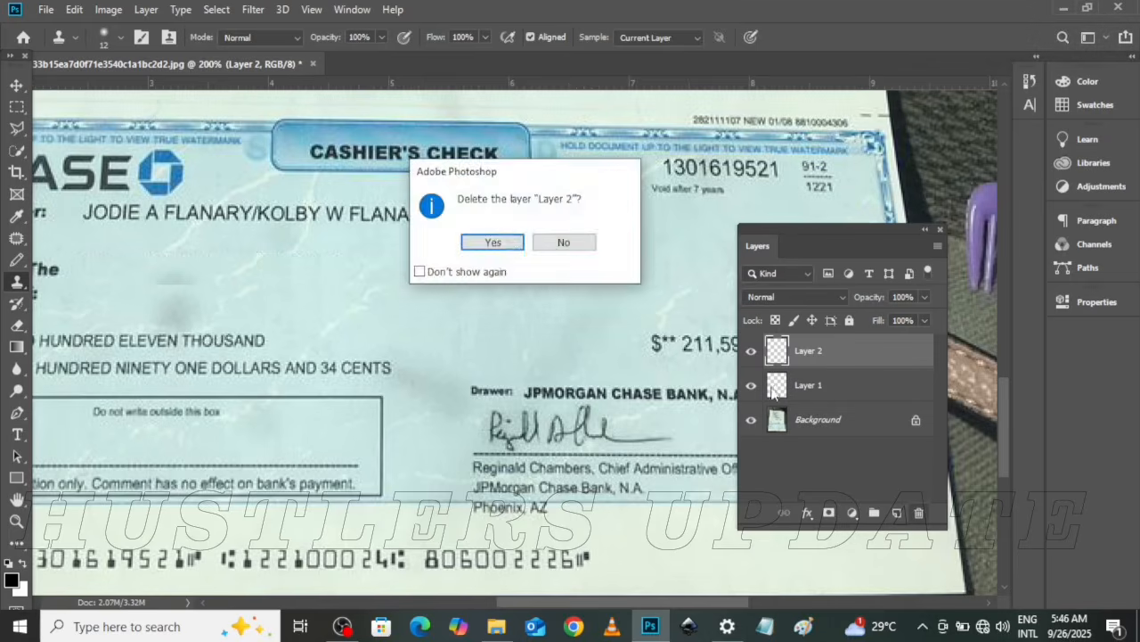
pyautogui.click(495, 243)
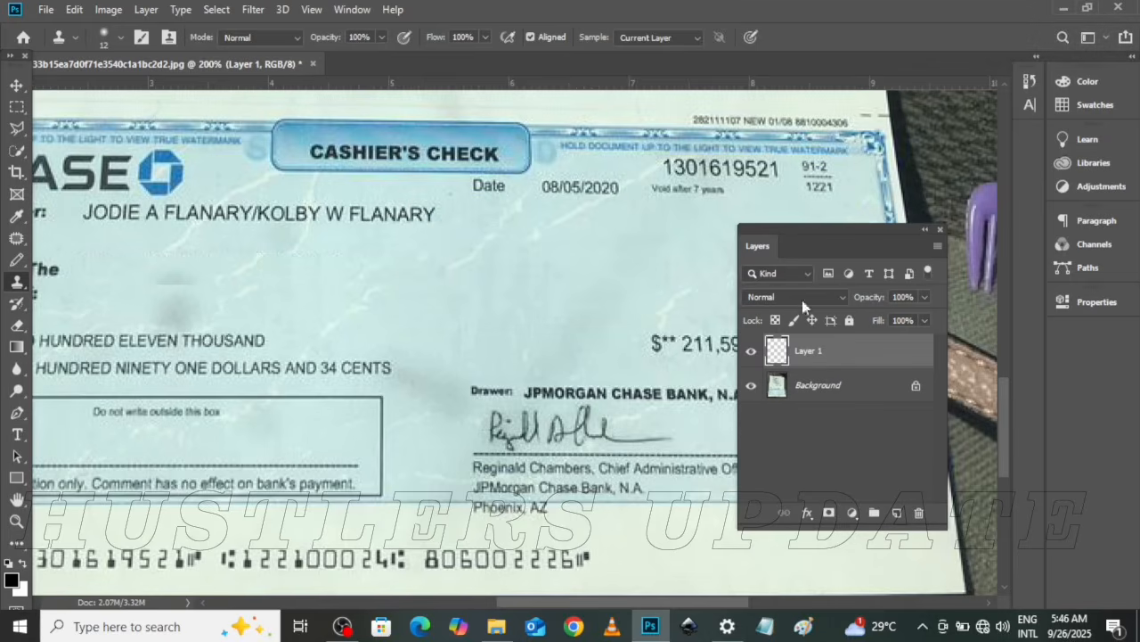
pyautogui.click(897, 513)
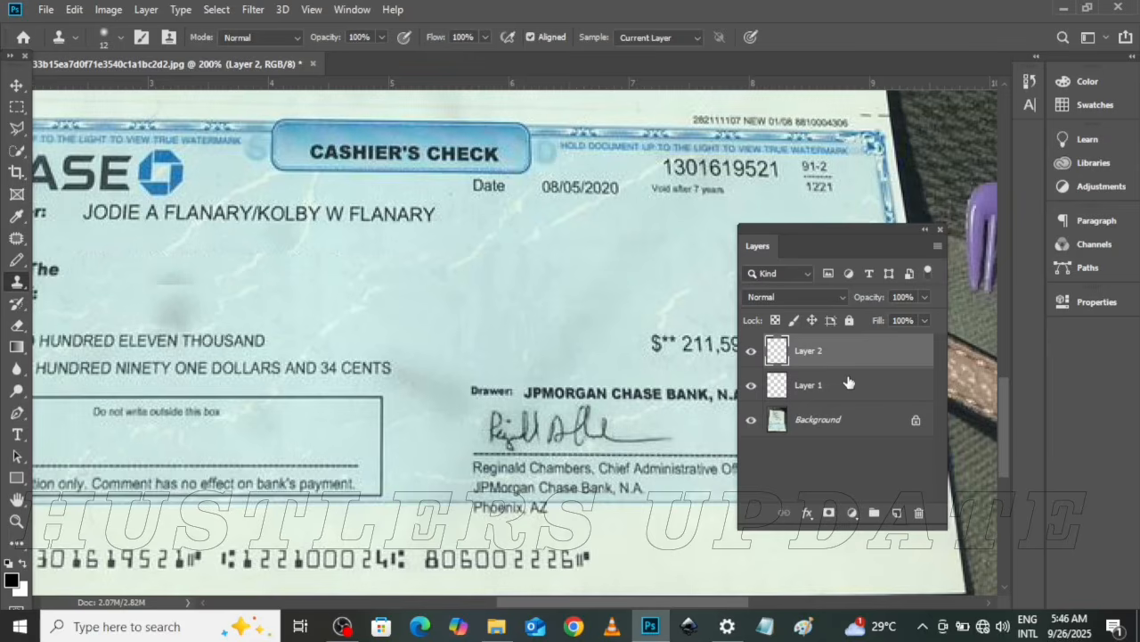
pyautogui.click(865, 430)
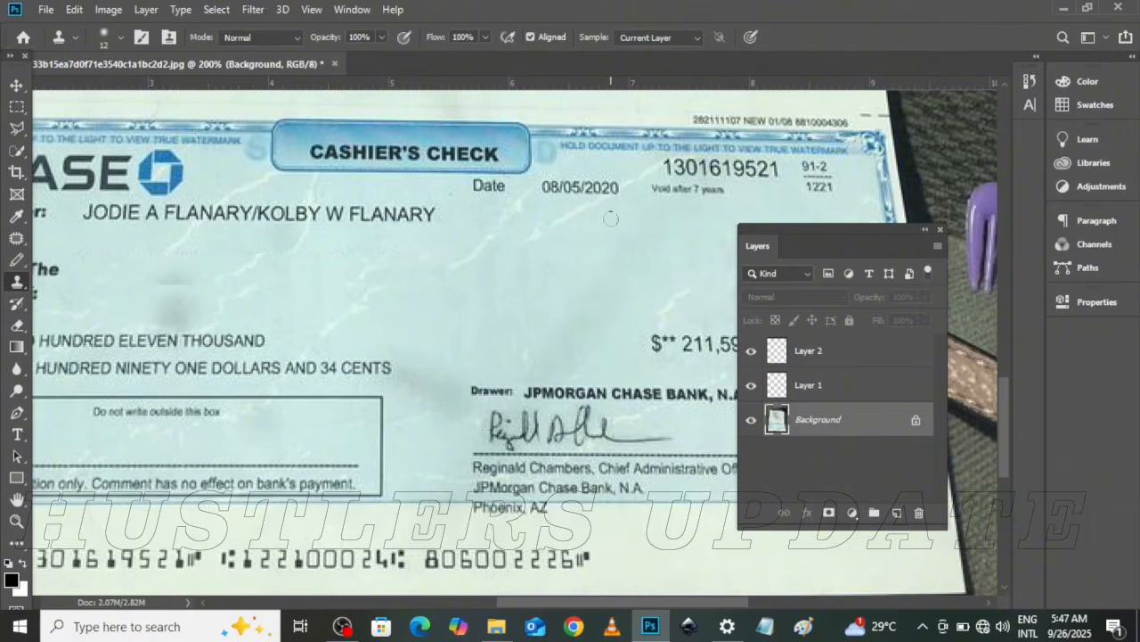
# - Clone blank paper over the date 08/05/2020 on the new Layer 2
pyautogui.click(842, 352)
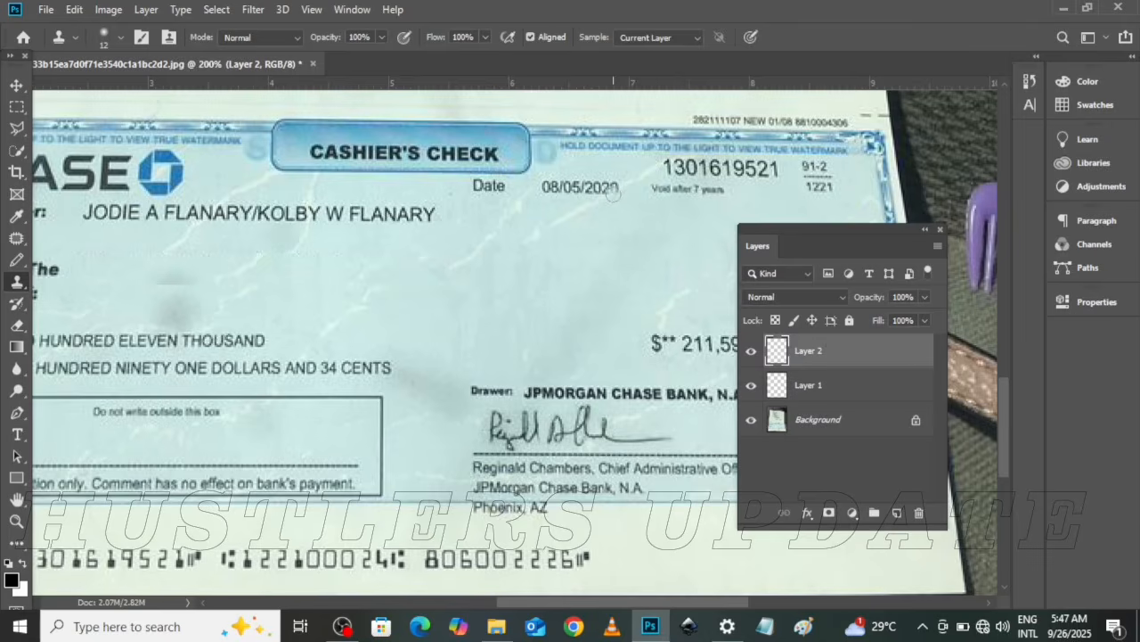
pyautogui.moveTo(608, 189)
pyautogui.mouseDown()
pyautogui.moveTo(575, 192)
pyautogui.moveTo(602, 190)
pyautogui.moveTo(540, 188)
pyautogui.moveTo(559, 198)
pyautogui.moveTo(577, 189)
pyautogui.moveTo(544, 183)
pyautogui.moveTo(620, 181)
pyautogui.mouseUp()
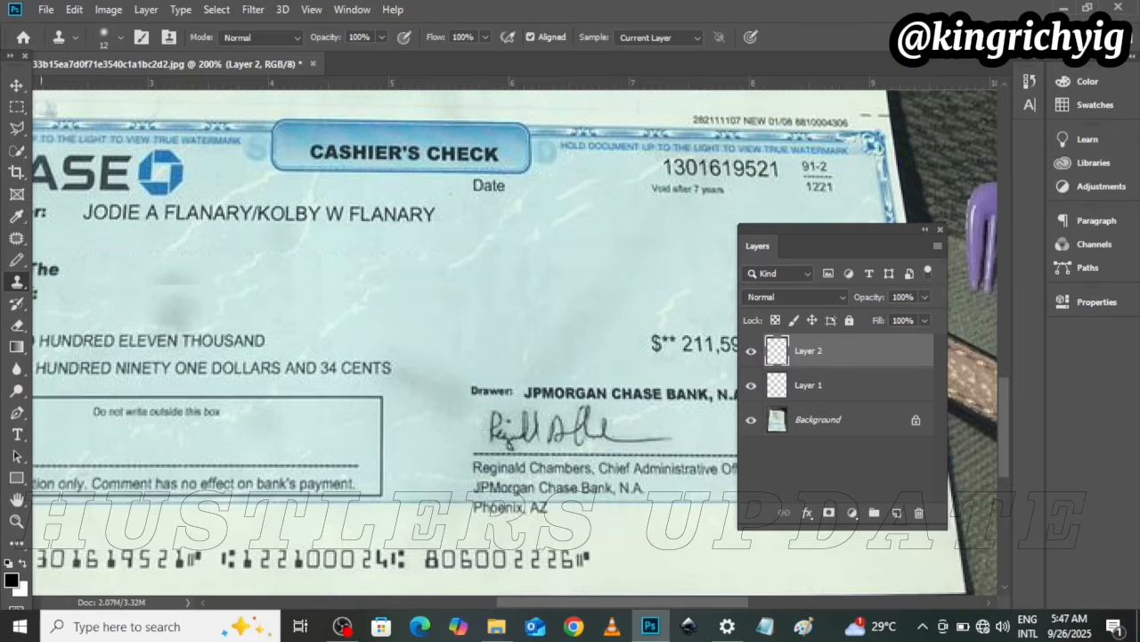
# - Toggle Layer 2 and Layer 1 visibility to compare the cover-ups against the original date and payee
pyautogui.click(16, 87)
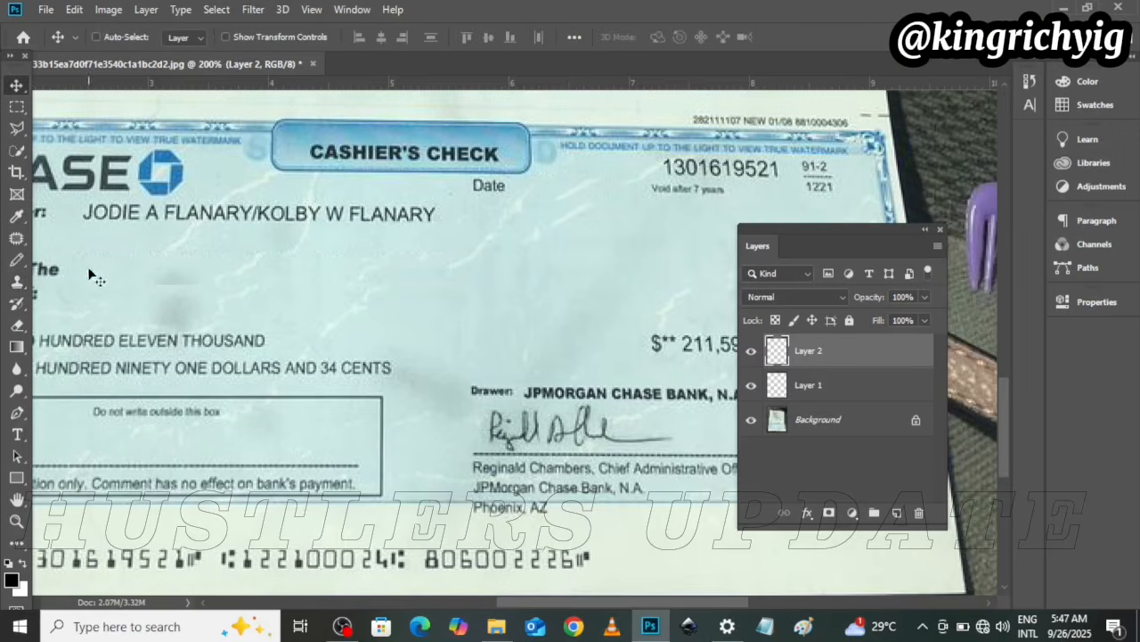
pyautogui.click(751, 352)
pyautogui.click(751, 352)
pyautogui.click(751, 386)
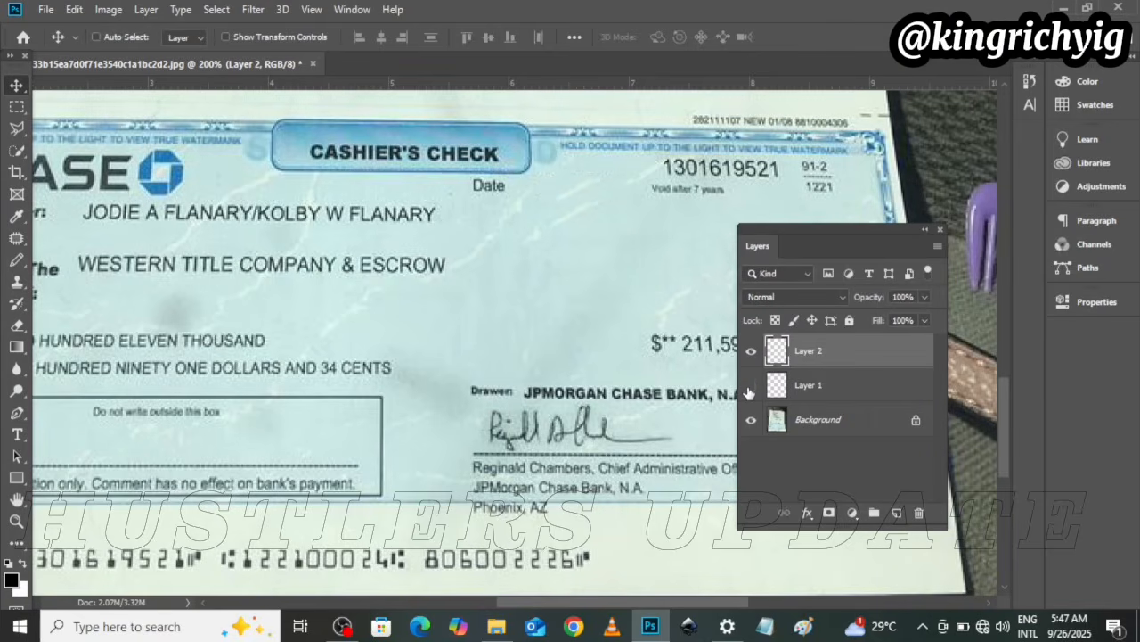
pyautogui.click(750, 386)
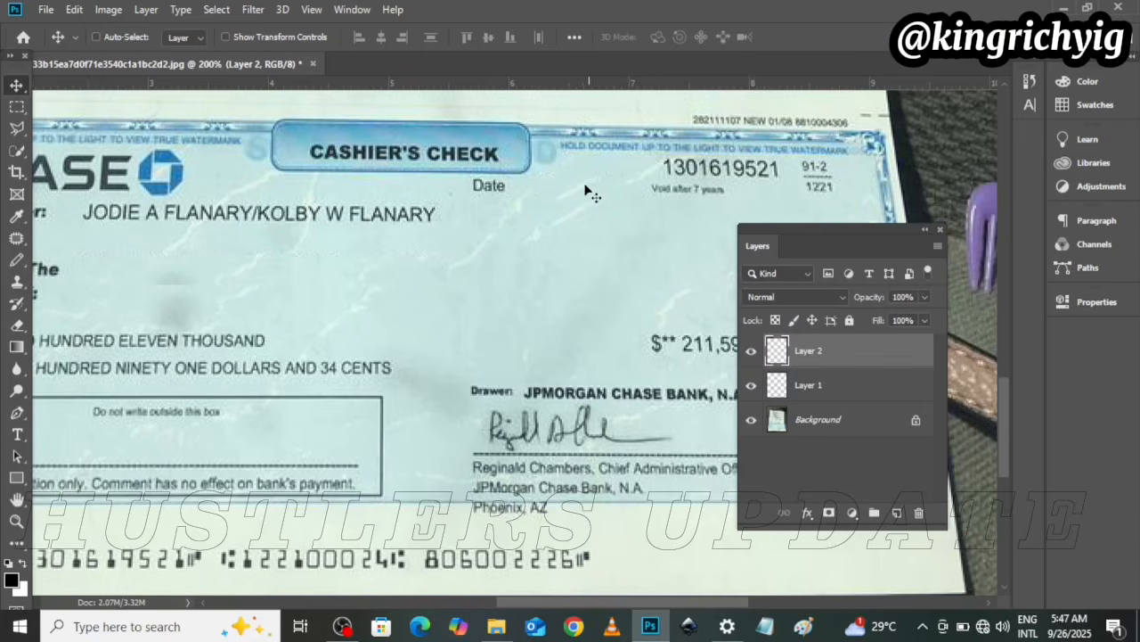
# - Scroll the canvas left and add a new empty Layer 3 above Layer 2
pyautogui.moveTo(631, 604); pyautogui.dragTo(607, 604)
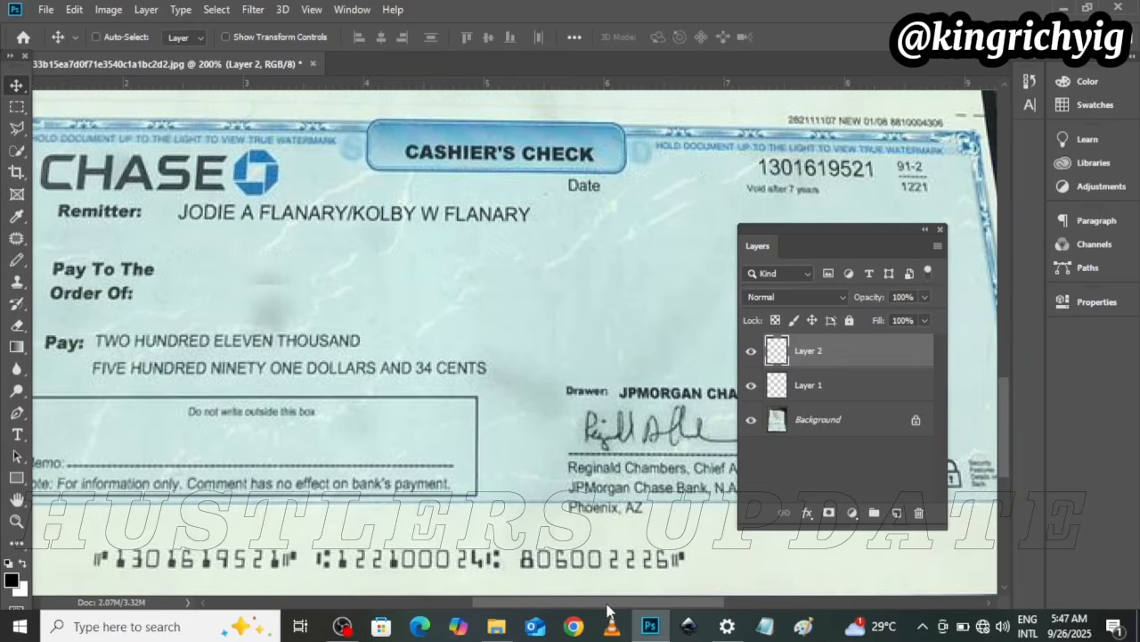
pyautogui.moveTo(607, 606)
pyautogui.mouseDown()
pyautogui.moveTo(576, 605)
pyautogui.moveTo(615, 605)
pyautogui.mouseUp()
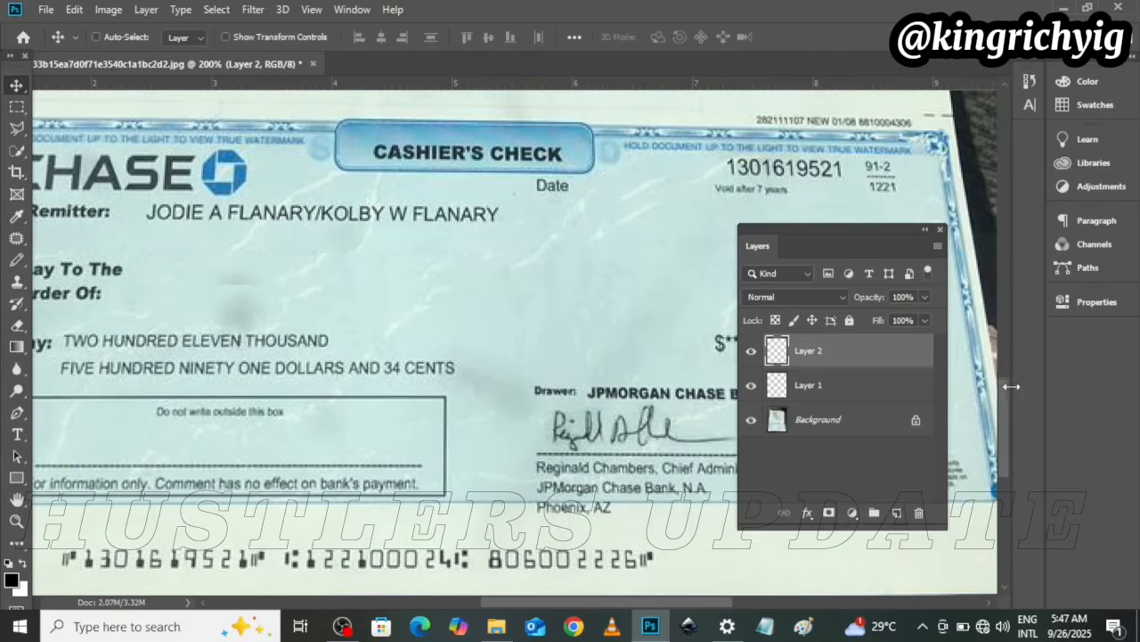
pyautogui.moveTo(1006, 398)
pyautogui.mouseDown()
pyautogui.moveTo(1006, 380)
pyautogui.moveTo(1011, 411)
pyautogui.mouseUp()
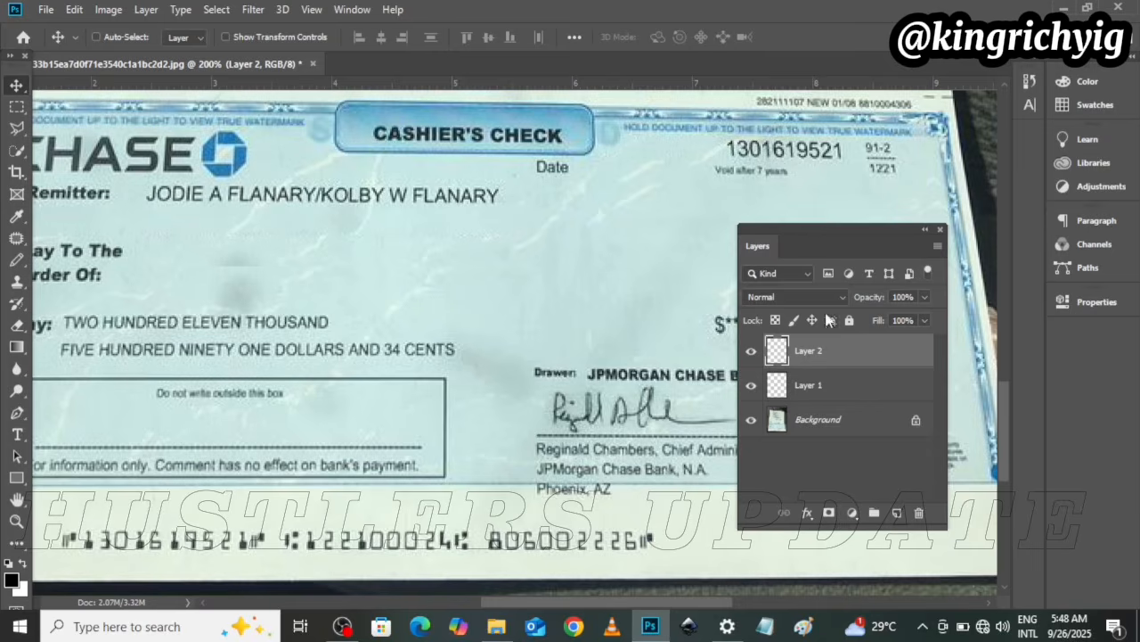
pyautogui.click(898, 513)
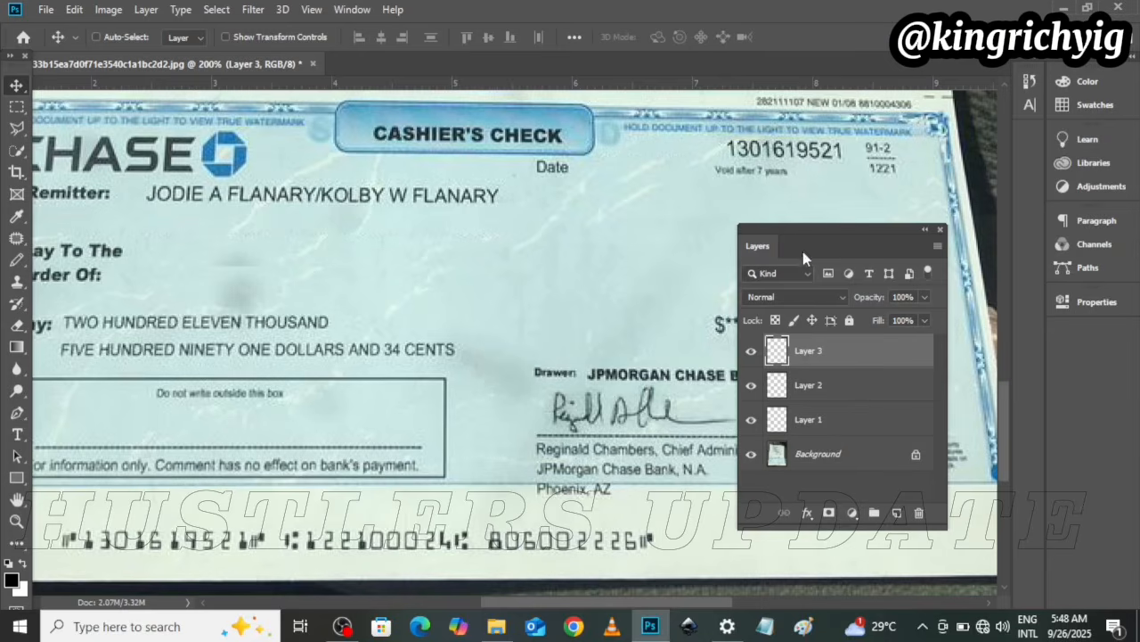
# - Clone blank paper from the Background layer onto Layer 3 to paint out the top-right check number
pyautogui.moveTo(820, 252); pyautogui.dragTo(820, 253)
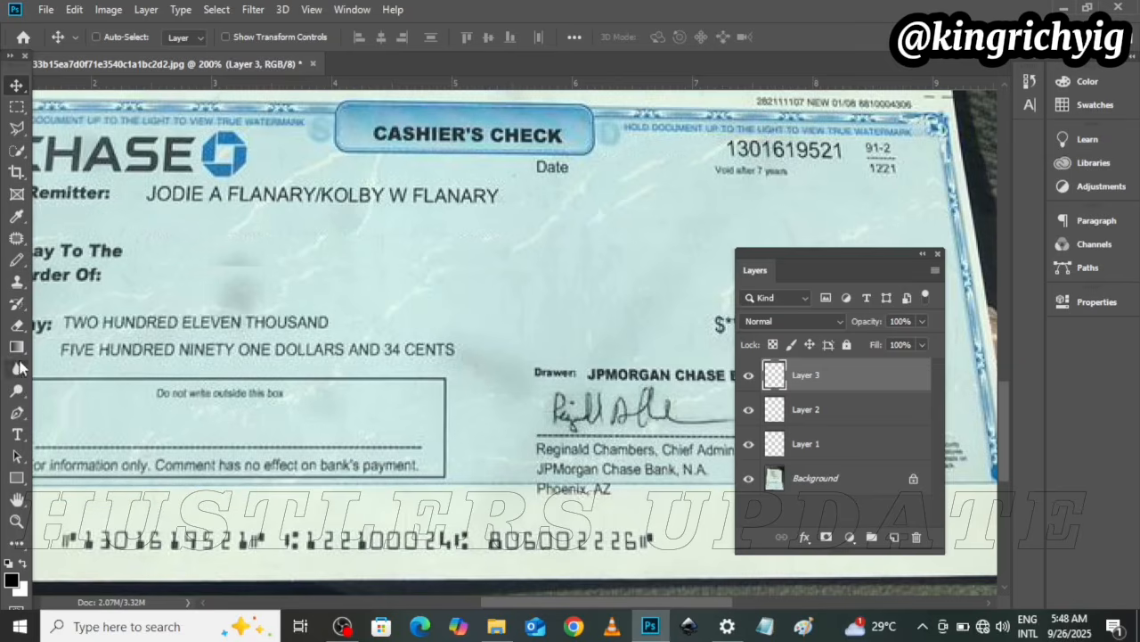
pyautogui.click(17, 281)
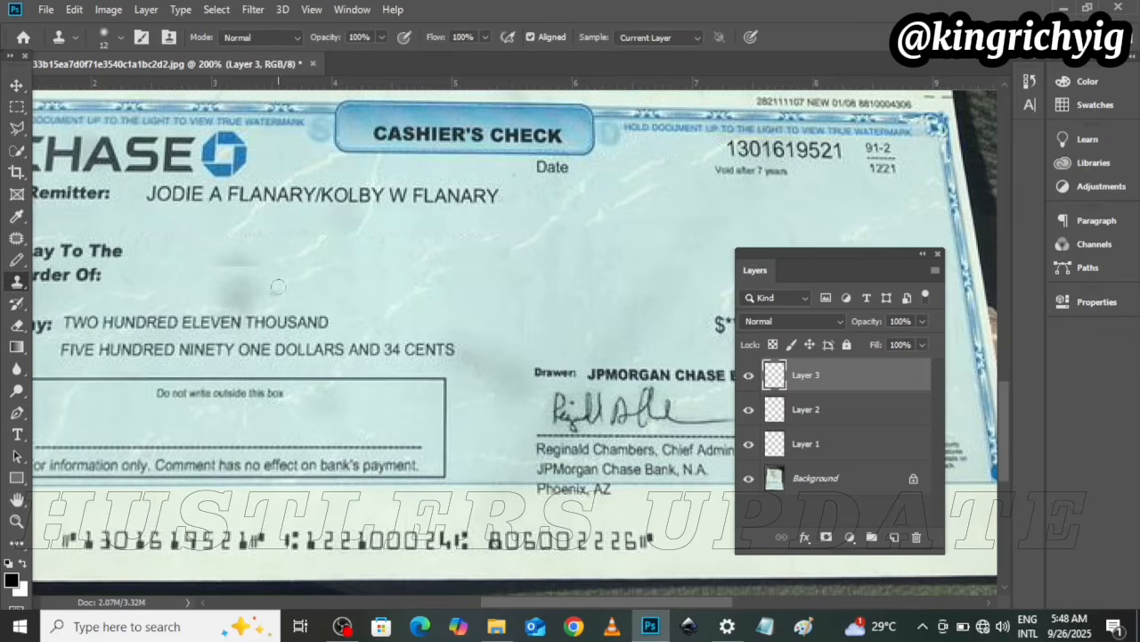
pyautogui.click(847, 482)
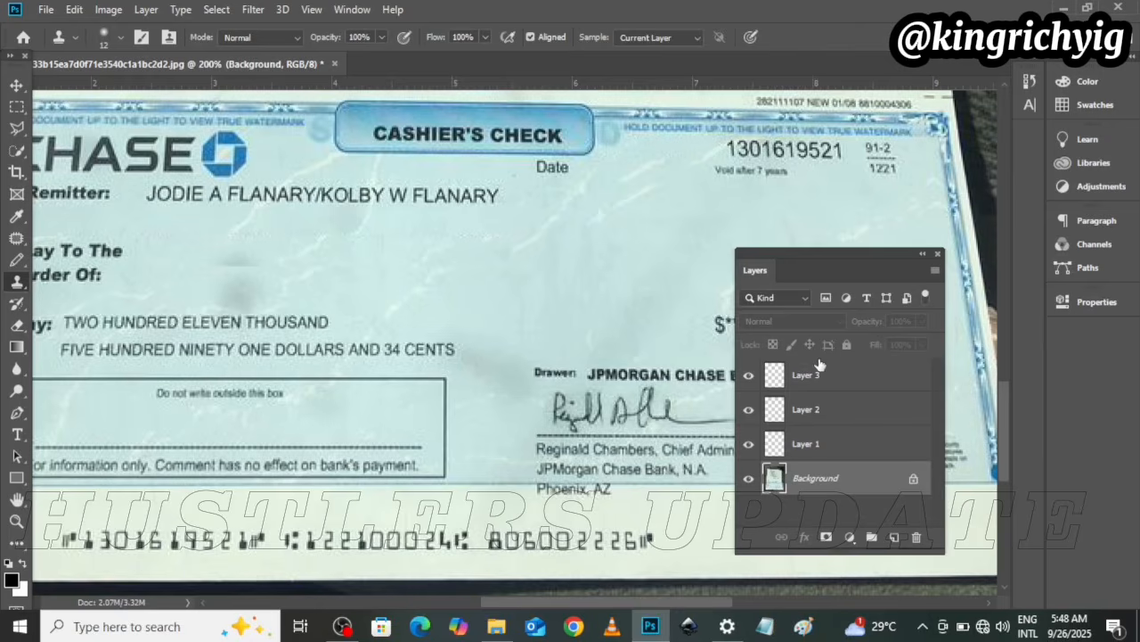
pyautogui.click(843, 380)
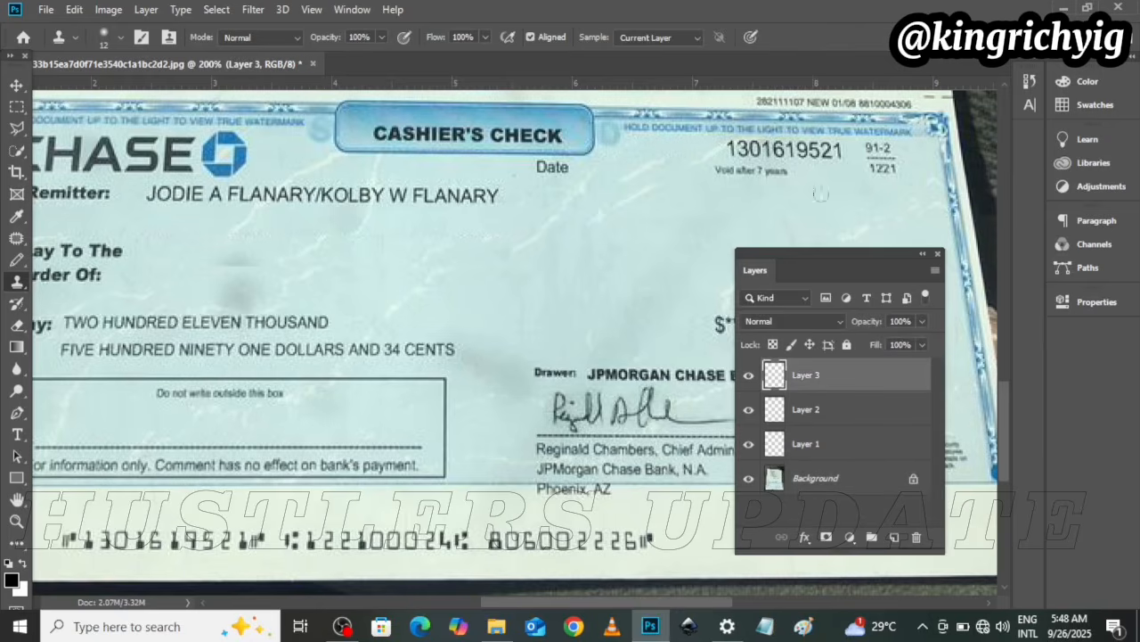
pyautogui.moveTo(839, 150)
pyautogui.mouseDown()
pyautogui.moveTo(730, 145)
pyautogui.moveTo(781, 143)
pyautogui.moveTo(747, 151)
pyautogui.mouseUp()
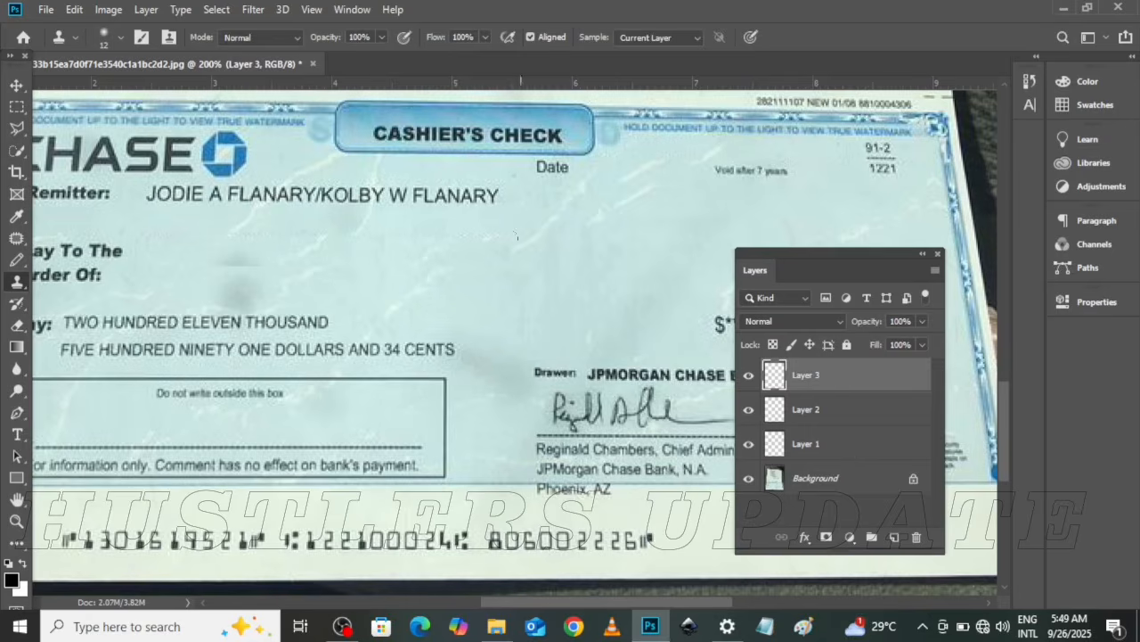
# - Toggle Layer 3 off and on to check the check number is hidden
pyautogui.click(17, 85)
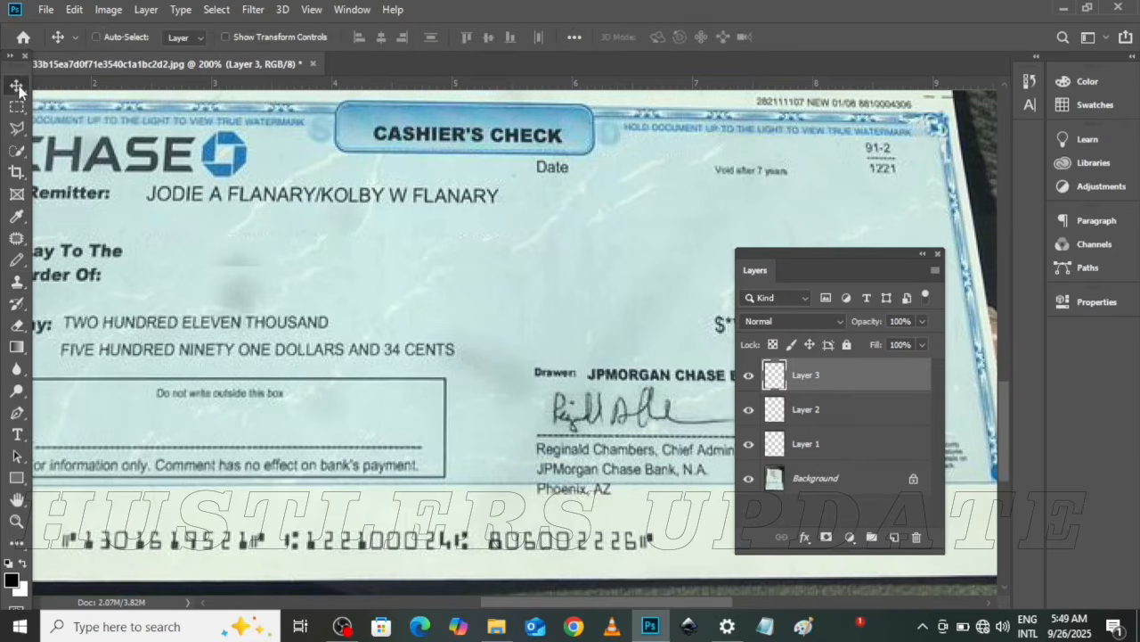
pyautogui.click(748, 375)
pyautogui.click(748, 375)
# - Add a new empty Layer 4 at the top of the layer stack
pyautogui.moveTo(657, 605); pyautogui.dragTo(639, 608)
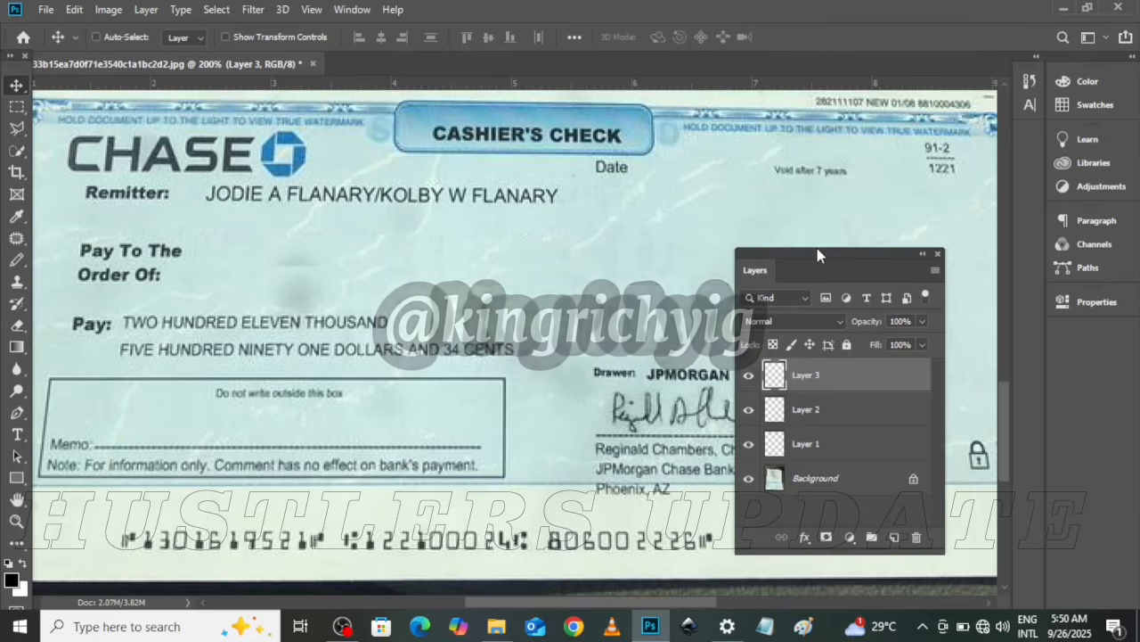
pyautogui.moveTo(817, 247); pyautogui.dragTo(827, 204)
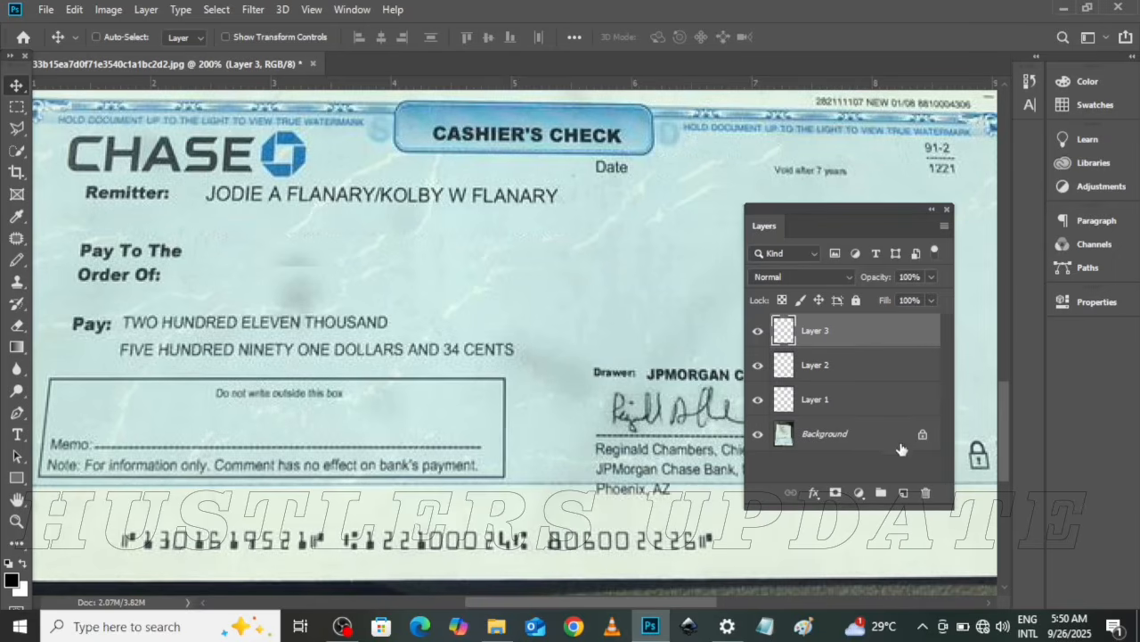
pyautogui.click(904, 496)
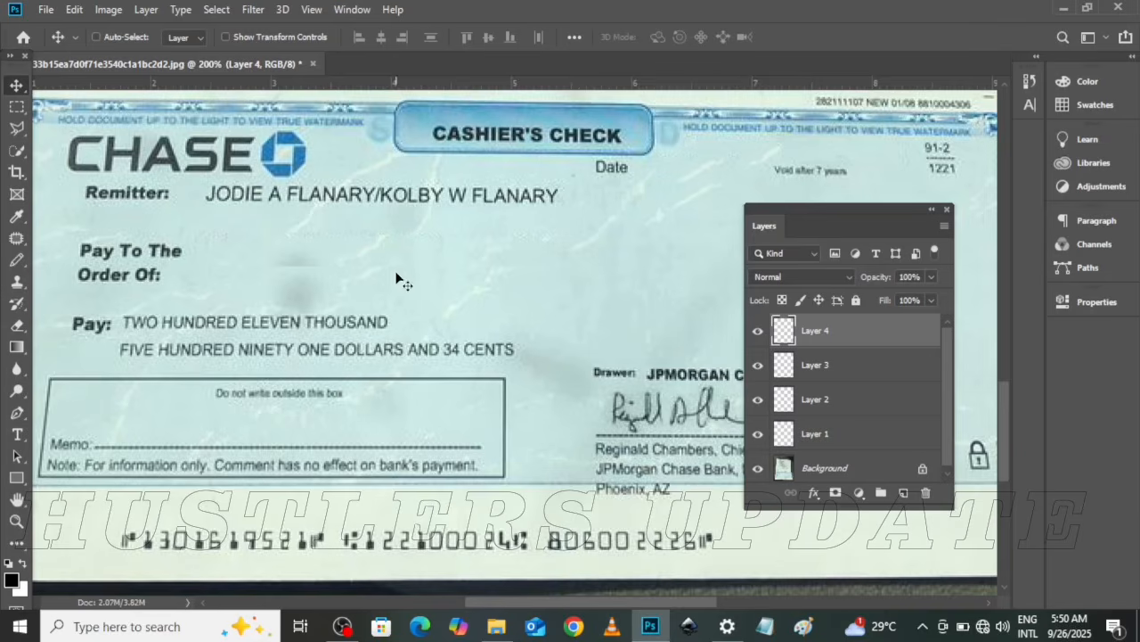
# - Create a Lorem Ipsum placeholder text layer beside 'Pay To The Order Of'
pyautogui.click(18, 435)
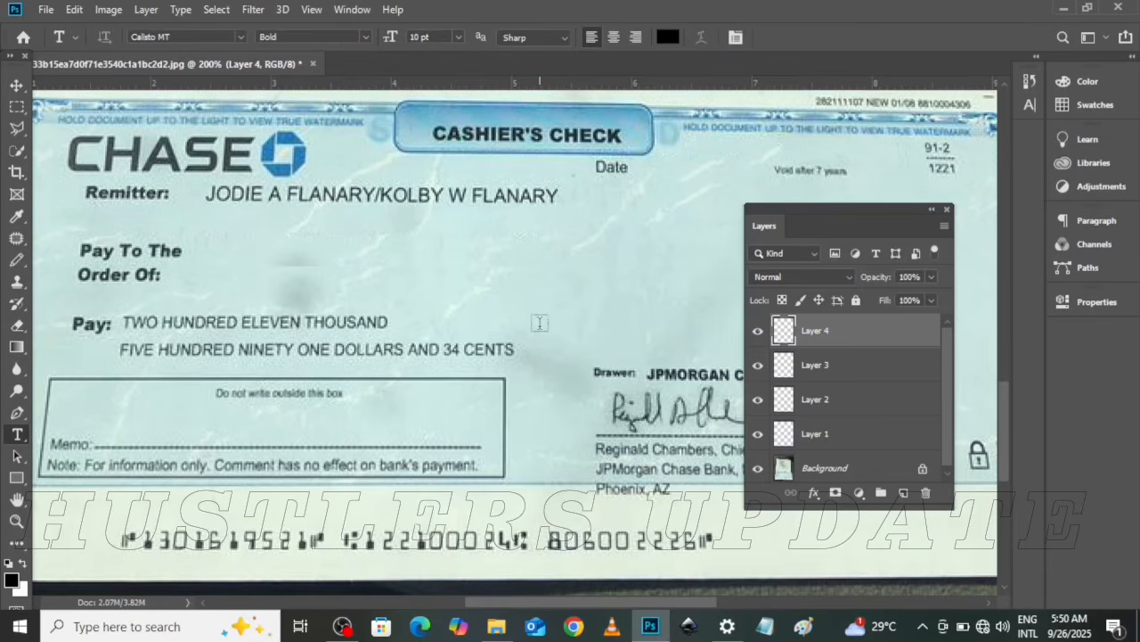
pyautogui.scroll(3, 1007, 412)
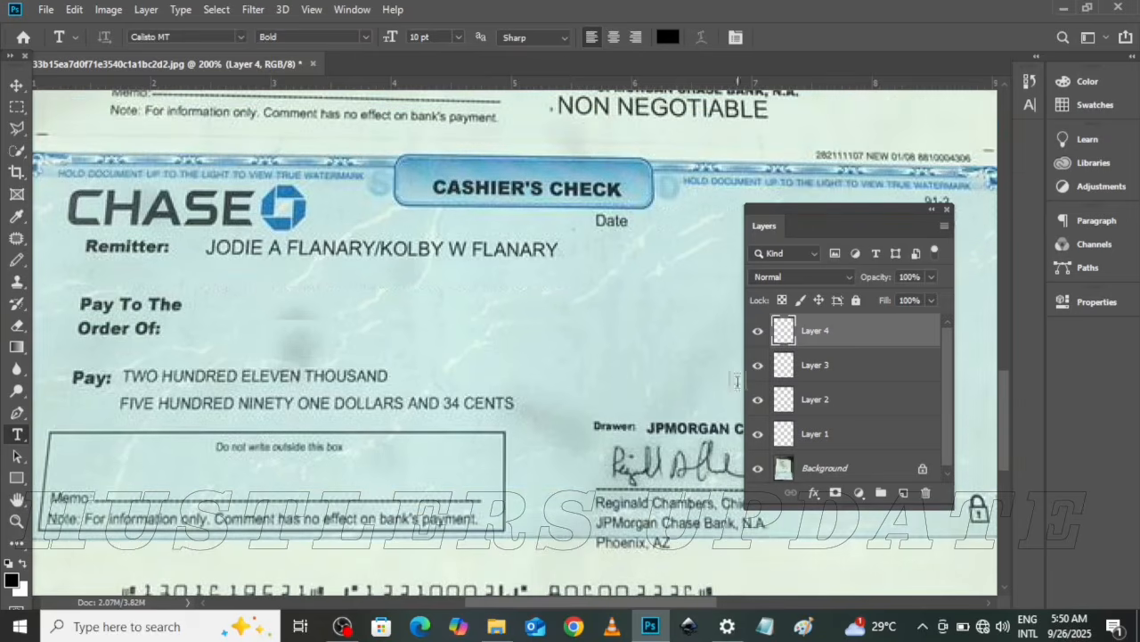
pyautogui.click(214, 304)
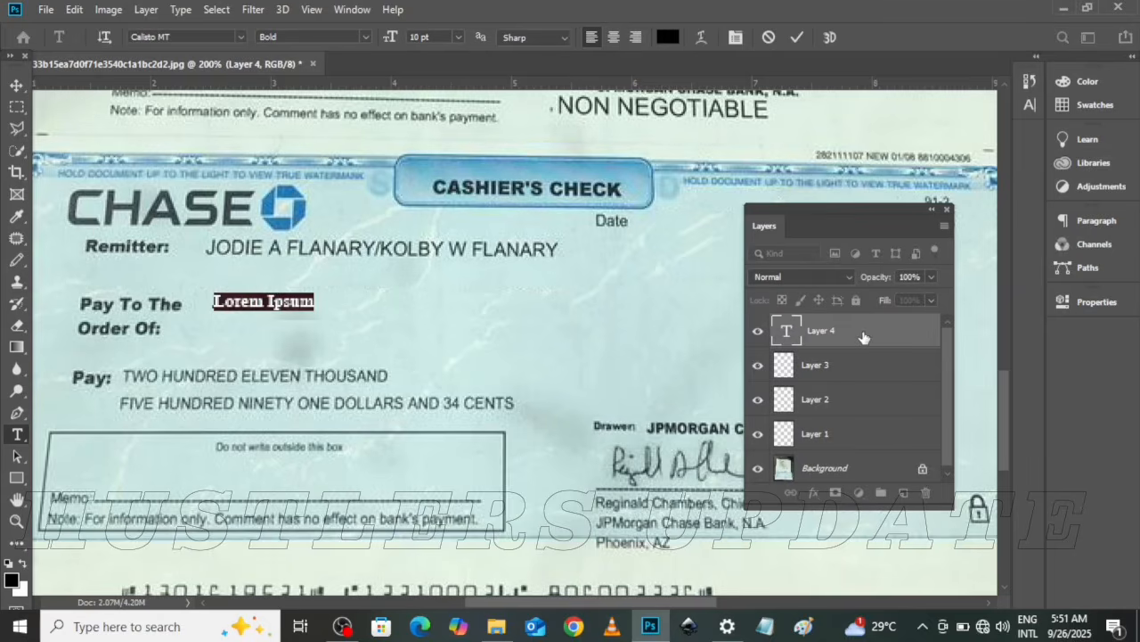
pyautogui.click(756, 371)
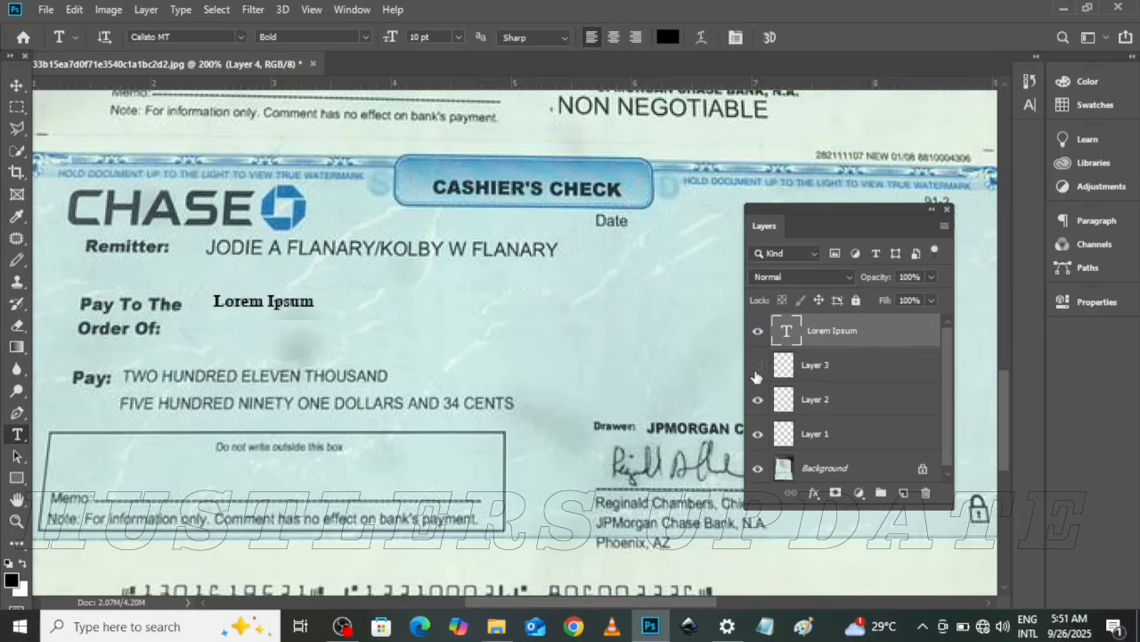
# - Compare with Layer 3 toggled, then place the cursor at the end of the placeholder text
pyautogui.click(756, 373)
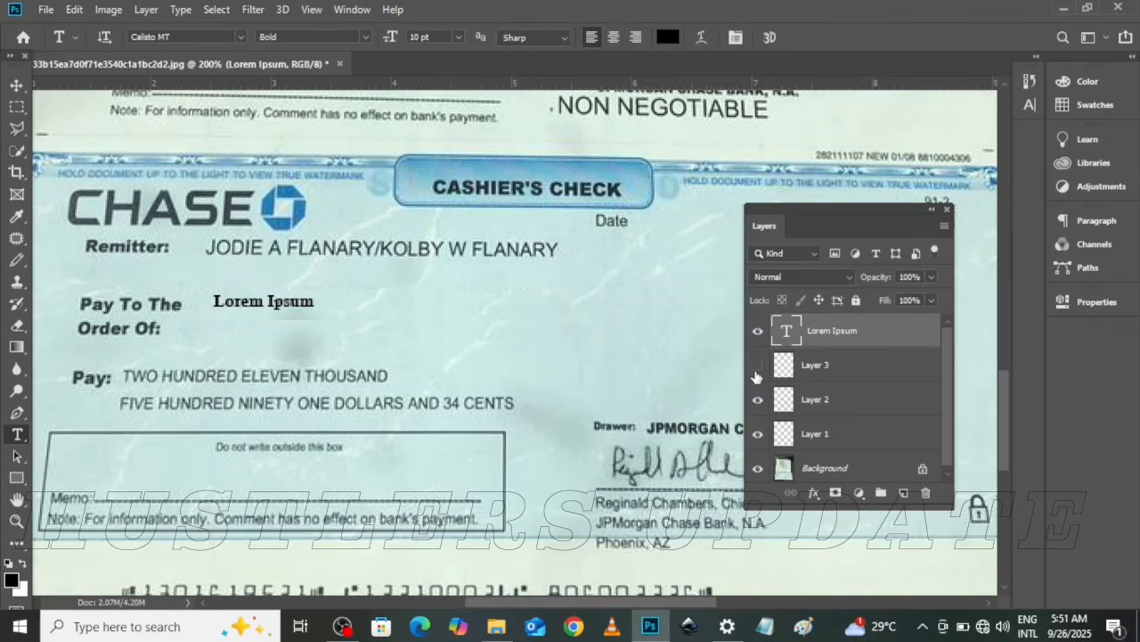
pyautogui.click(756, 372)
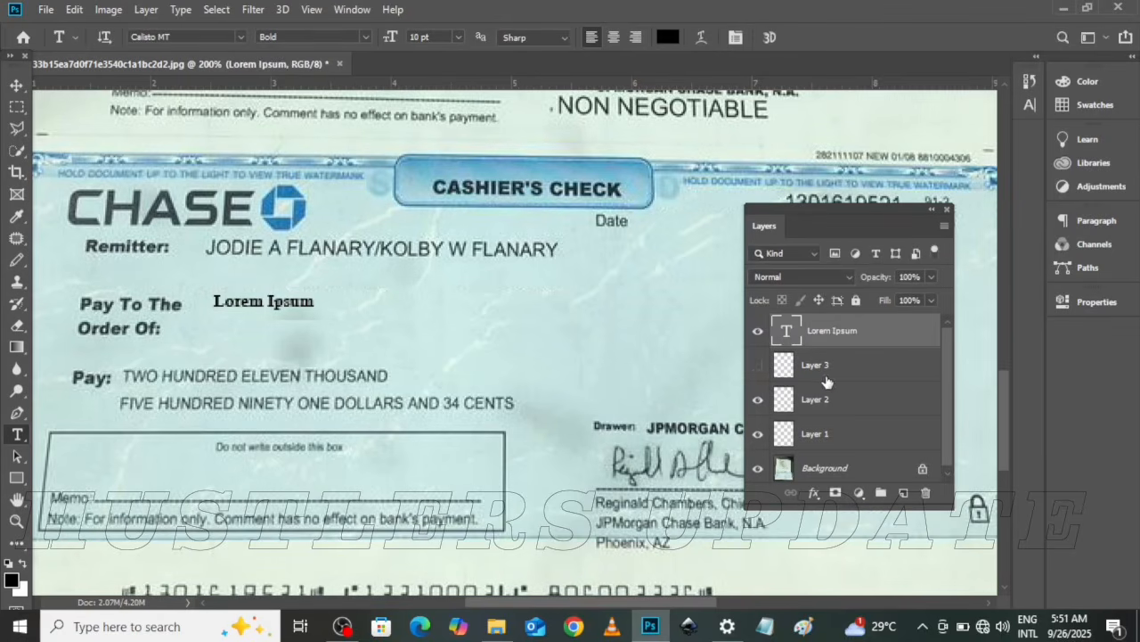
pyautogui.click(758, 366)
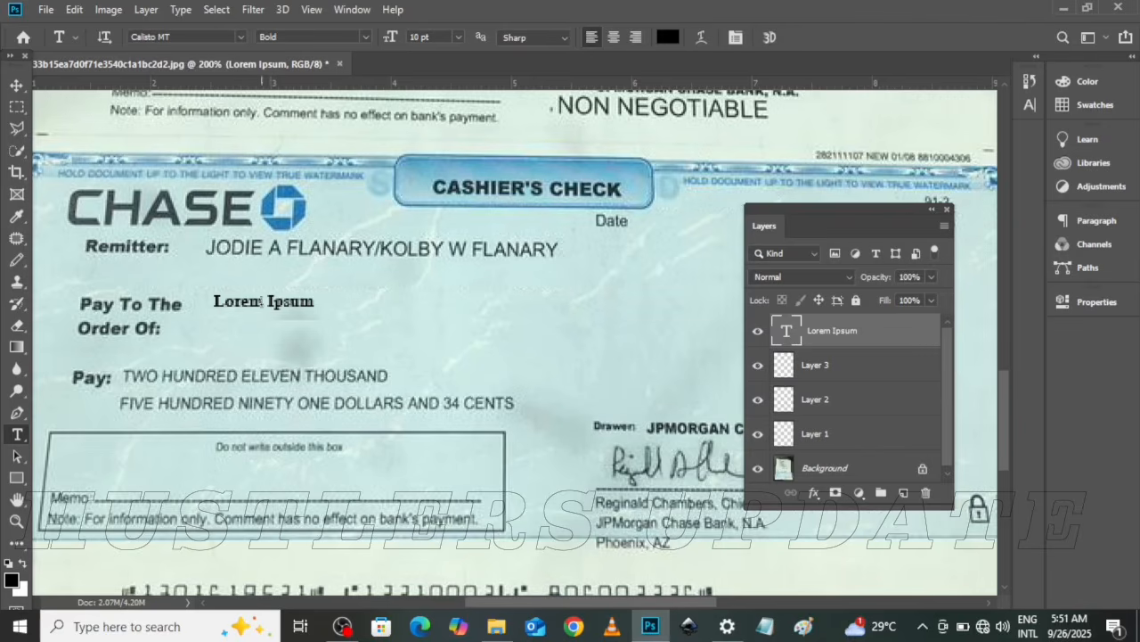
pyautogui.click(289, 301)
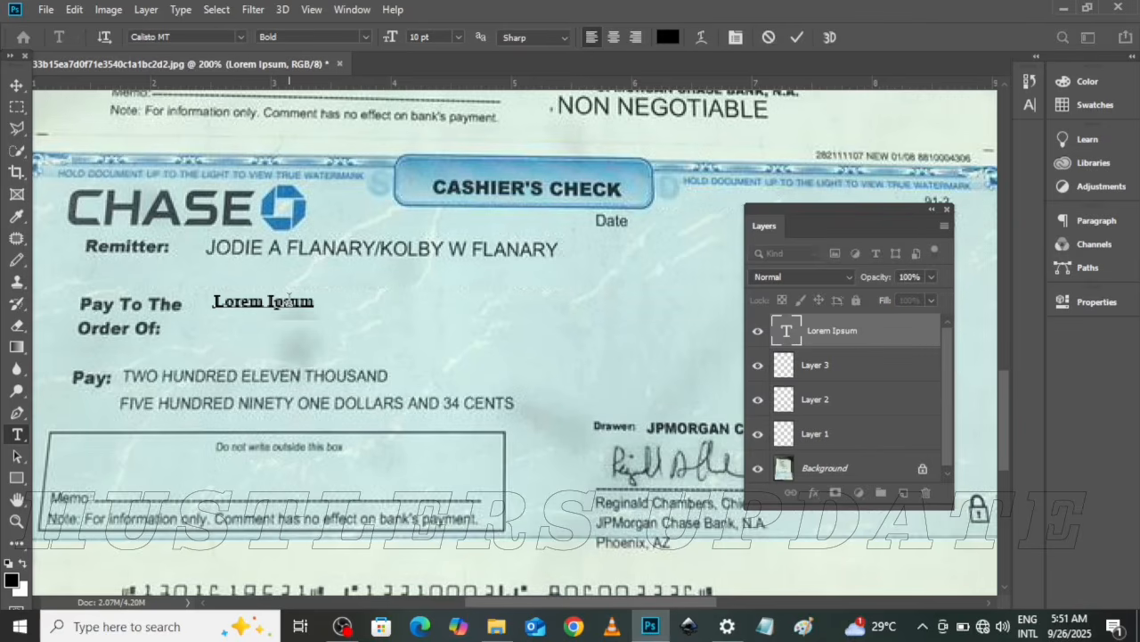
pyautogui.press('End')
# - Delete the placeholder text and set the type font to Arial Bold
pyautogui.press('BackSpace')
pyautogui.press('BackSpace')
pyautogui.press('BackSpace')
pyautogui.press('BackSpace')
pyautogui.press('BackSpace')
pyautogui.press('BackSpace')
pyautogui.press('BackSpace')
pyautogui.press('BackSpace')
pyautogui.press('BackSpace')
pyautogui.press('BackSpace')
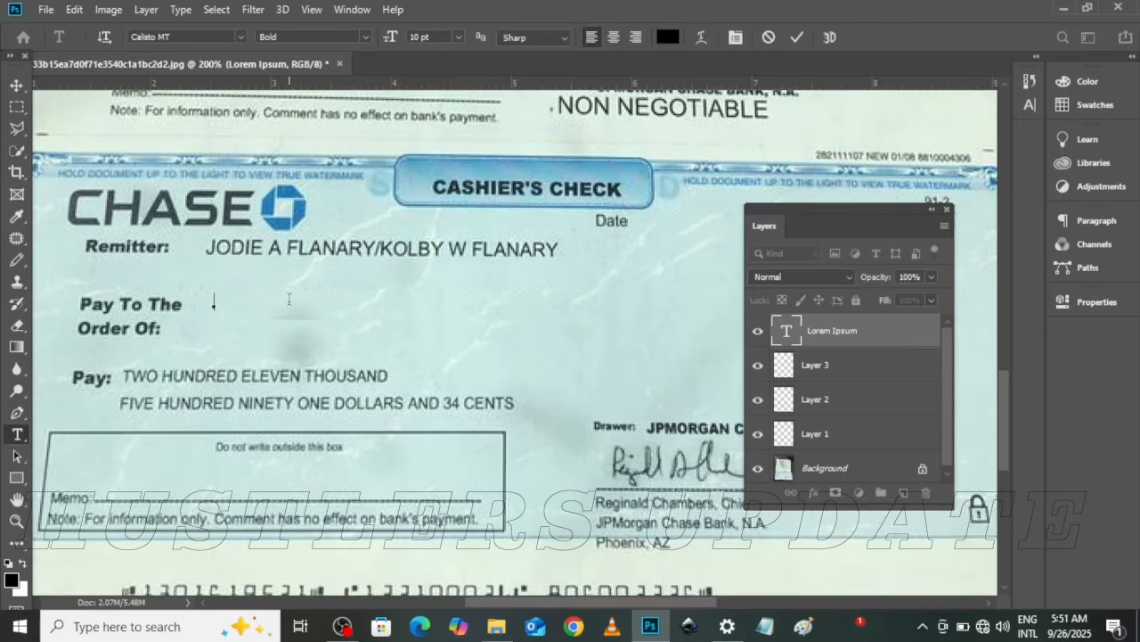
pyautogui.click(241, 35)
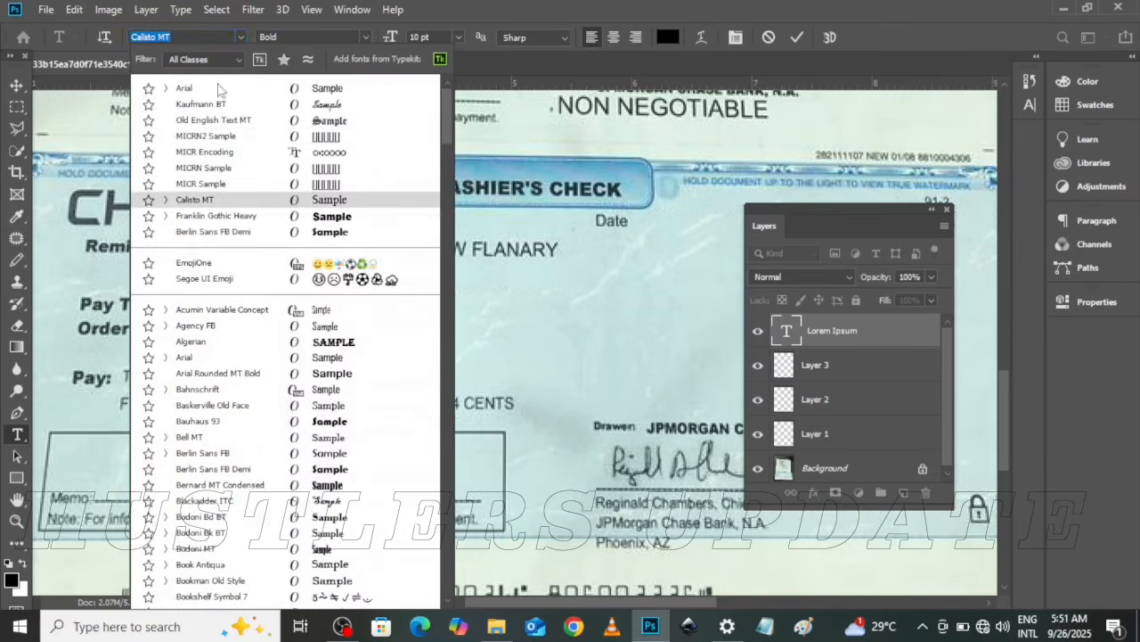
pyautogui.click(202, 359)
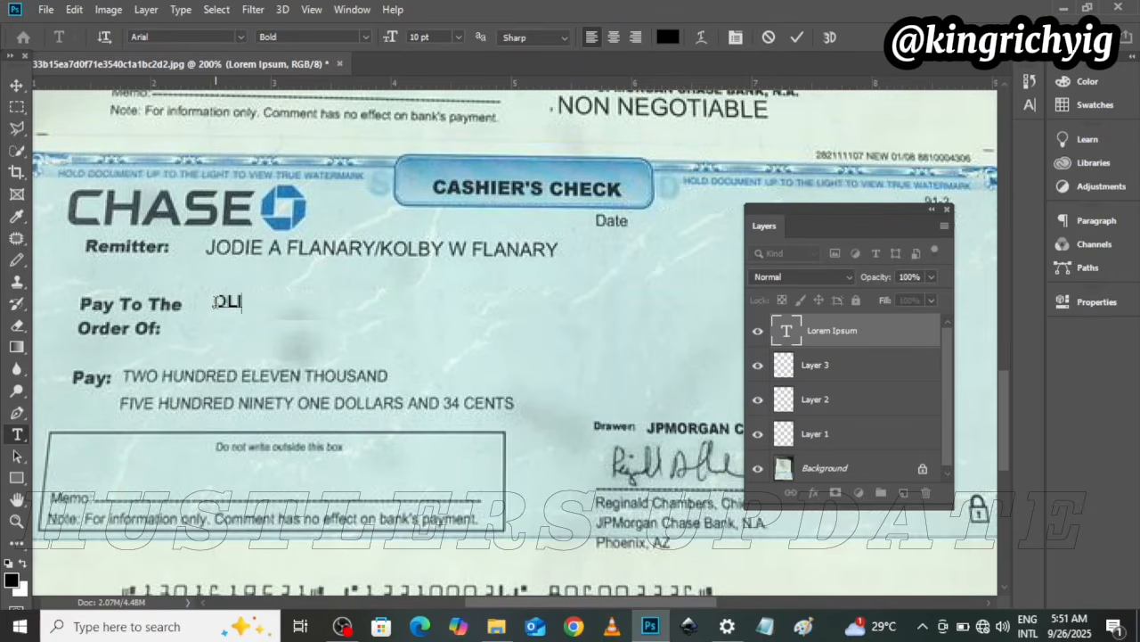
# - Type the new payee name in capitals on the Pay To The Order Of line
pyautogui.write('R QUEEN')
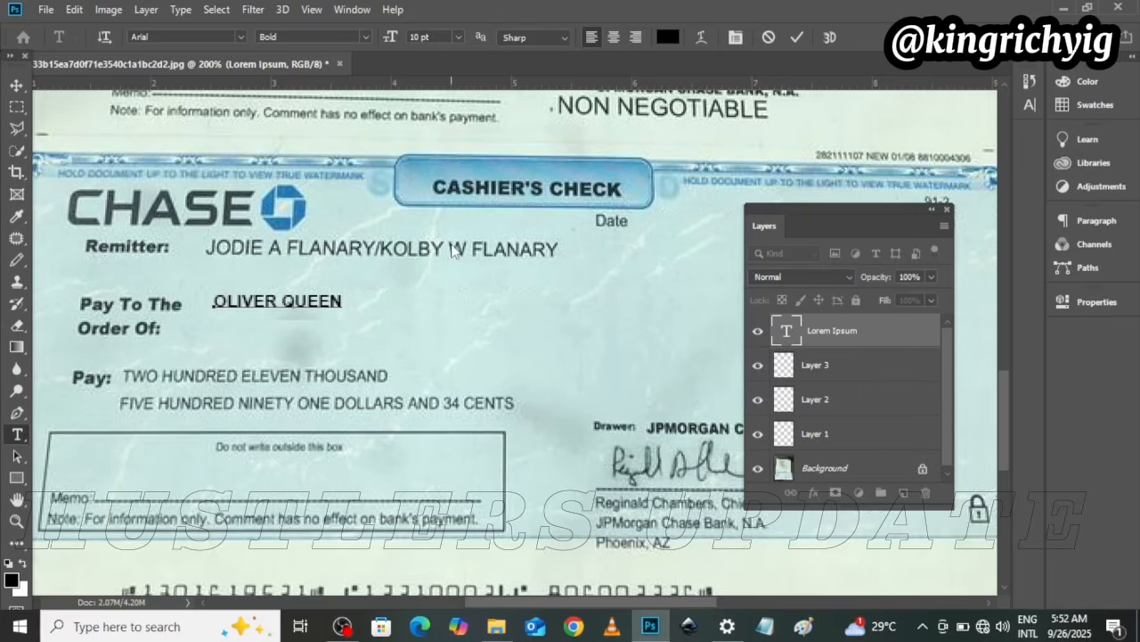
# - Commit the payee text layer and zoom to 400% around the payee line
pyautogui.click(15, 86)
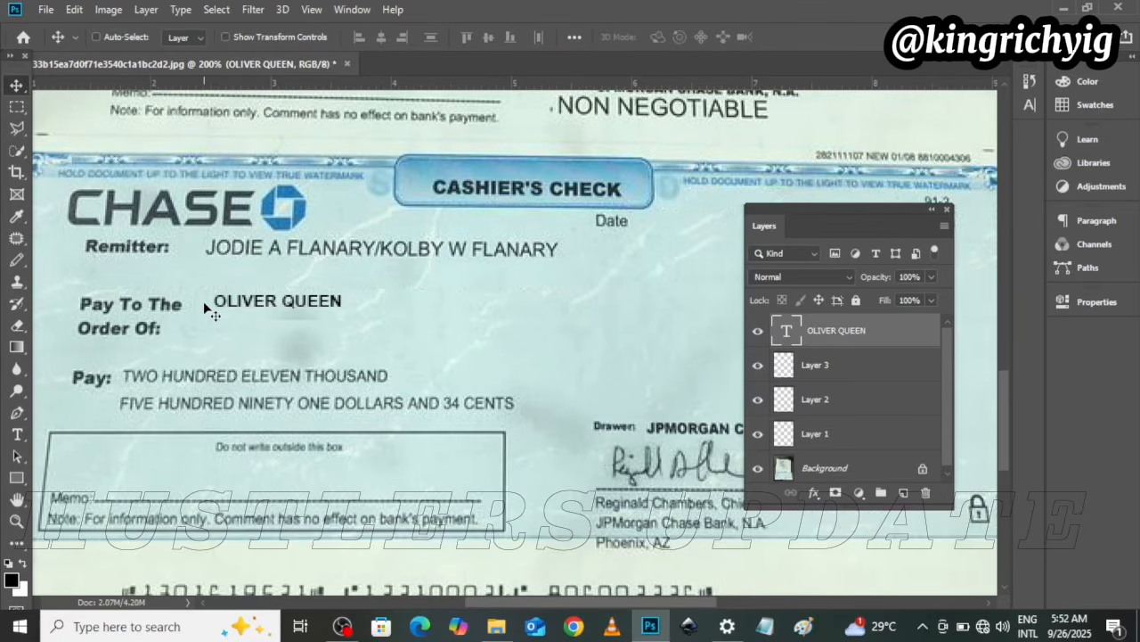
pyautogui.hotkey('ctrl', '+')
pyautogui.moveTo(602, 603); pyautogui.dragTo(565, 601)
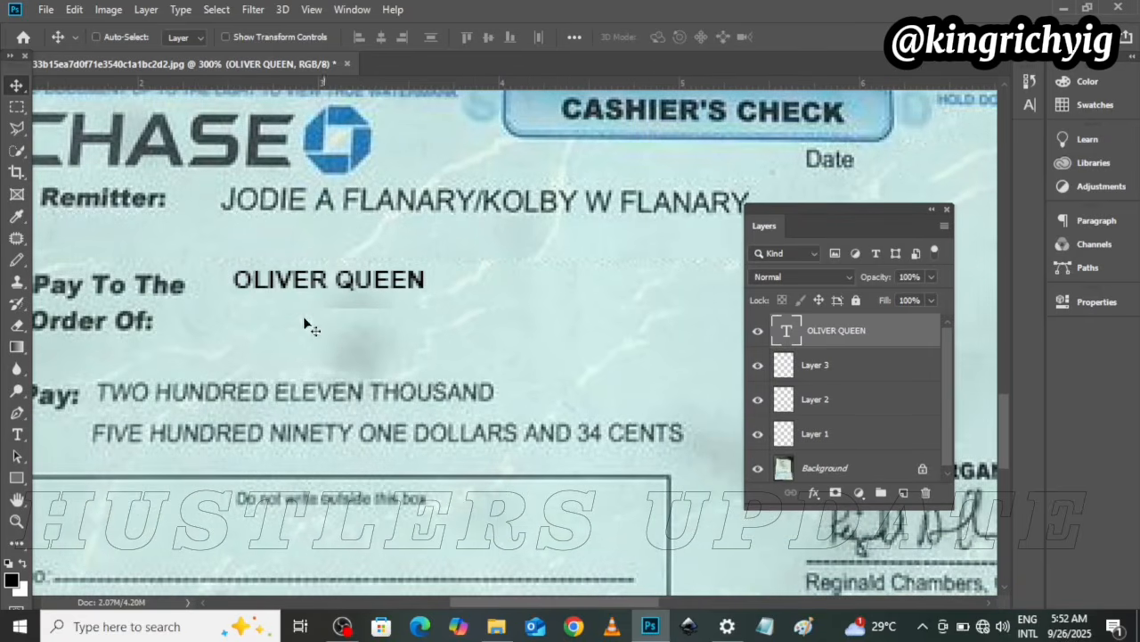
pyautogui.hotkey('ctrl', '+')
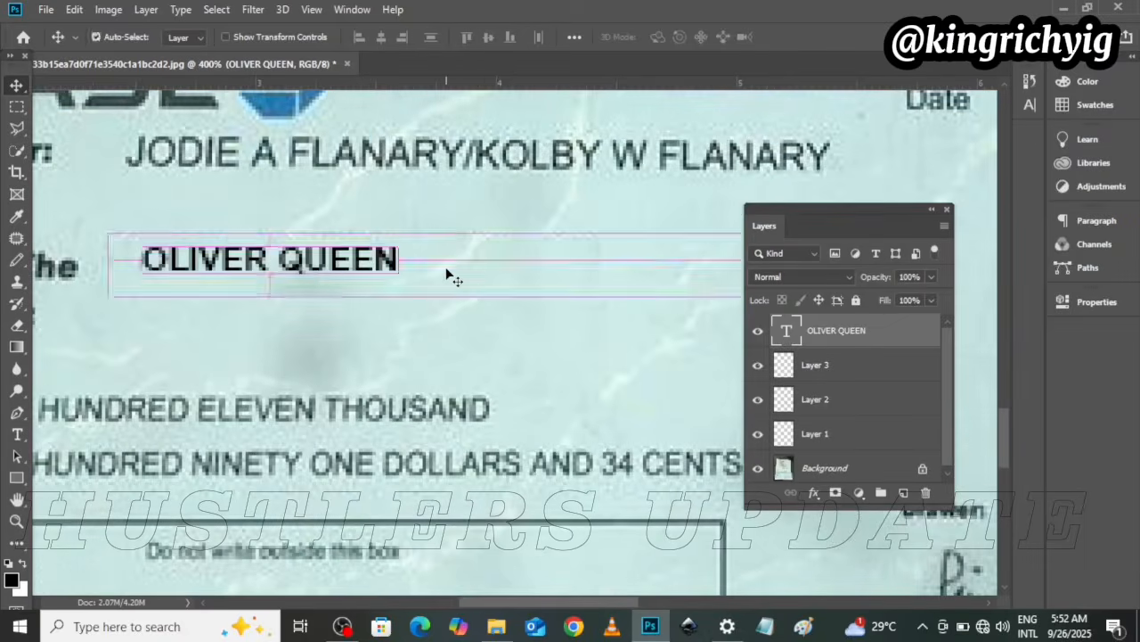
# - Scale the payee name to about 107.81% and align it beside 'Pay To The'
pyautogui.hotkey('ctrl', 't')
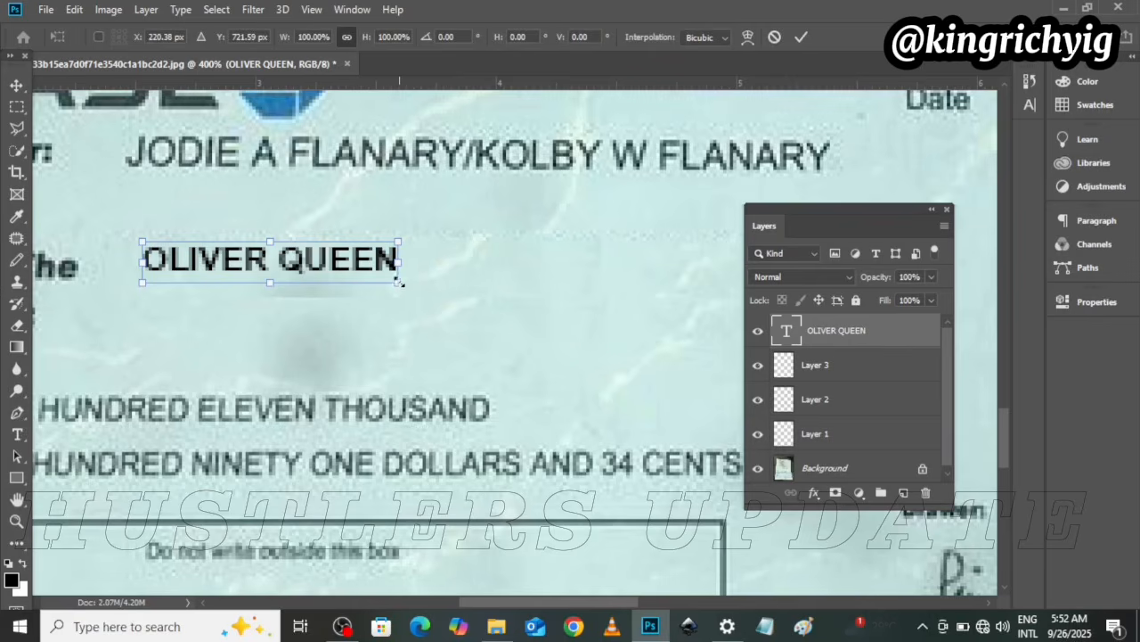
pyautogui.moveTo(401, 285); pyautogui.dragTo(415, 290)
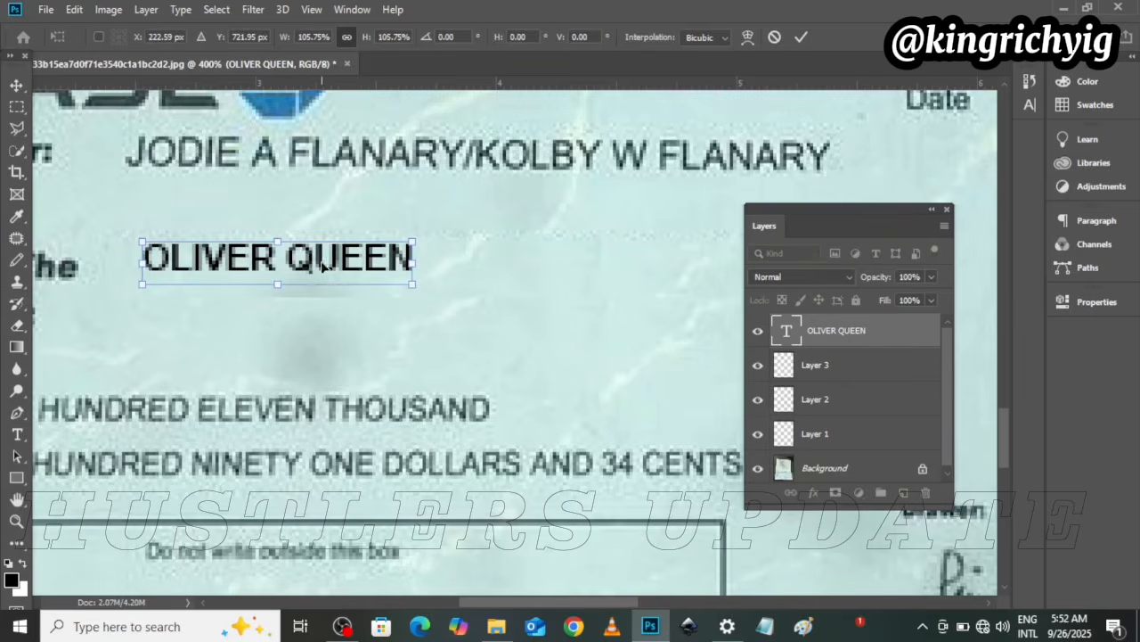
pyautogui.moveTo(267, 259); pyautogui.dragTo(256, 154)
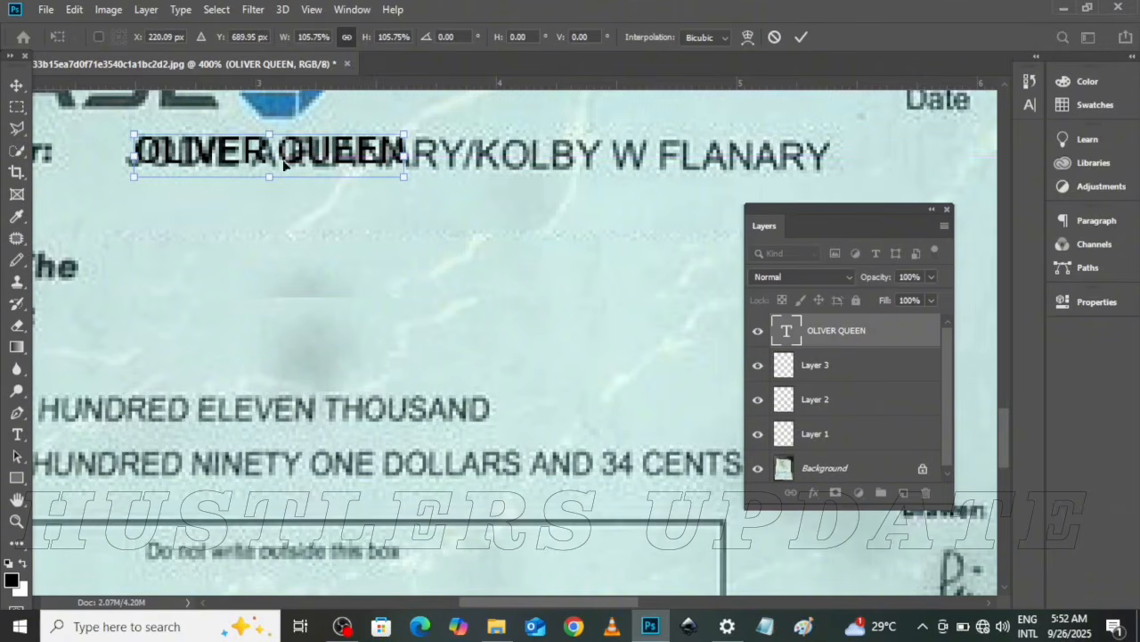
pyautogui.moveTo(405, 177); pyautogui.dragTo(410, 179)
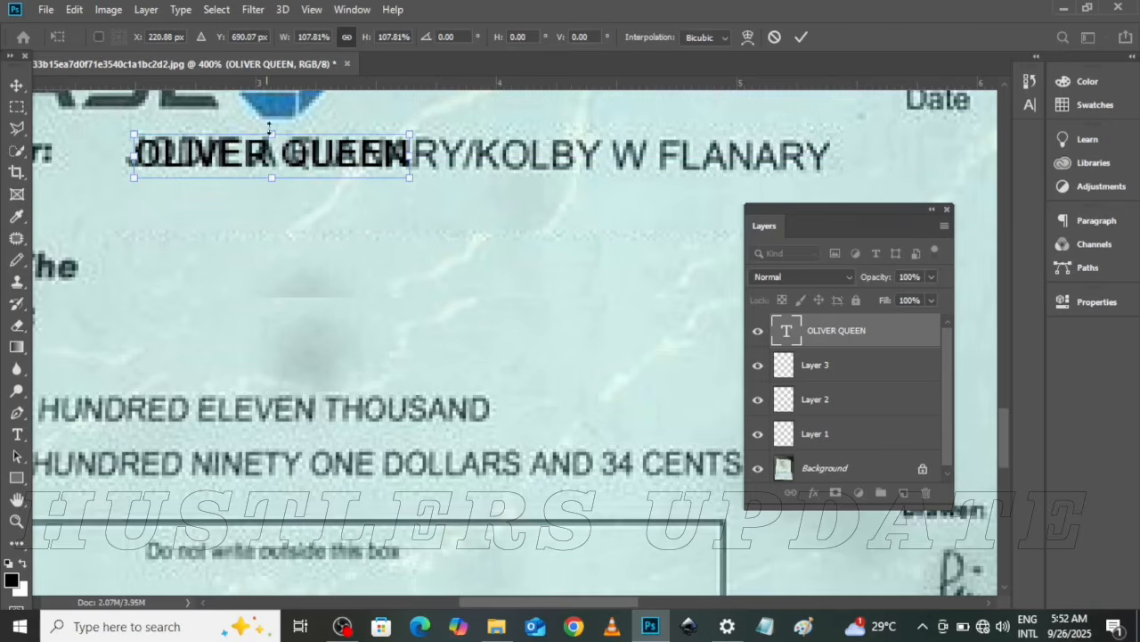
pyautogui.moveTo(291, 161); pyautogui.dragTo(310, 287)
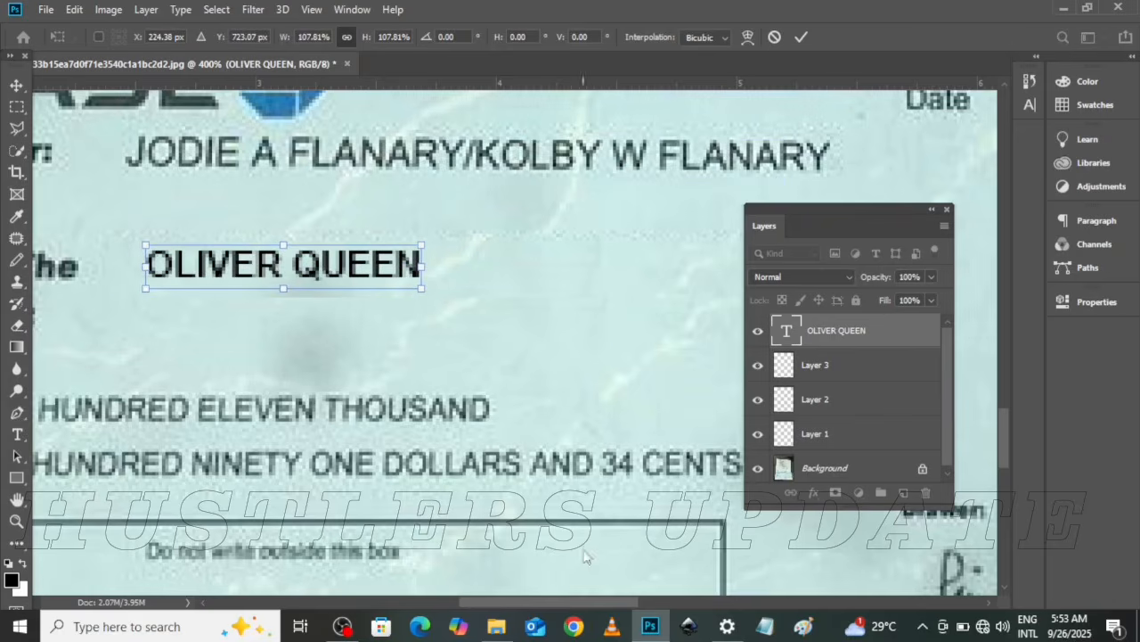
pyautogui.moveTo(522, 603); pyautogui.dragTo(515, 604)
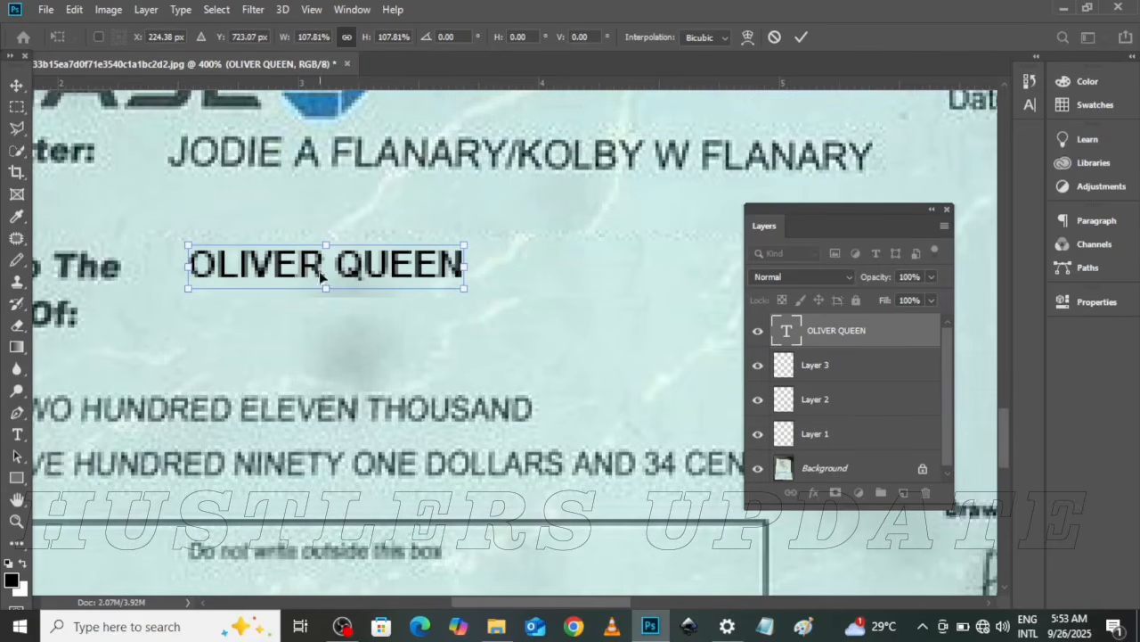
pyautogui.moveTo(316, 267)
pyautogui.mouseDown()
pyautogui.moveTo(329, 268)
pyautogui.moveTo(298, 267)
pyautogui.moveTo(337, 267)
pyautogui.mouseUp()
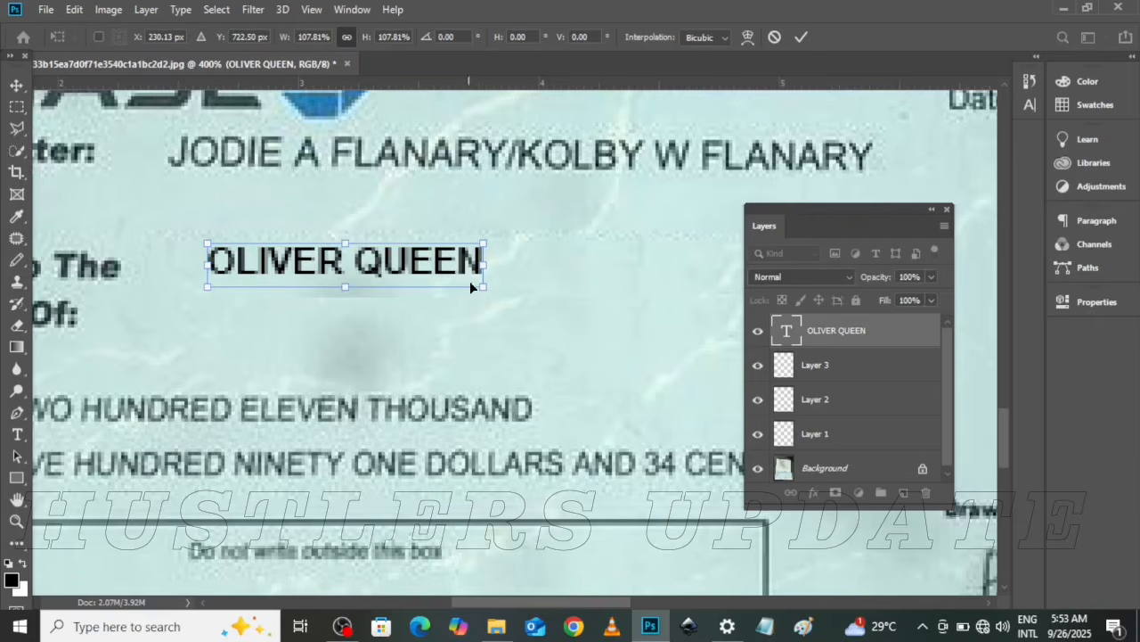
# - Apply the transform, then try dark greys in the Color Picker but keep the text black
pyautogui.click(16, 434)
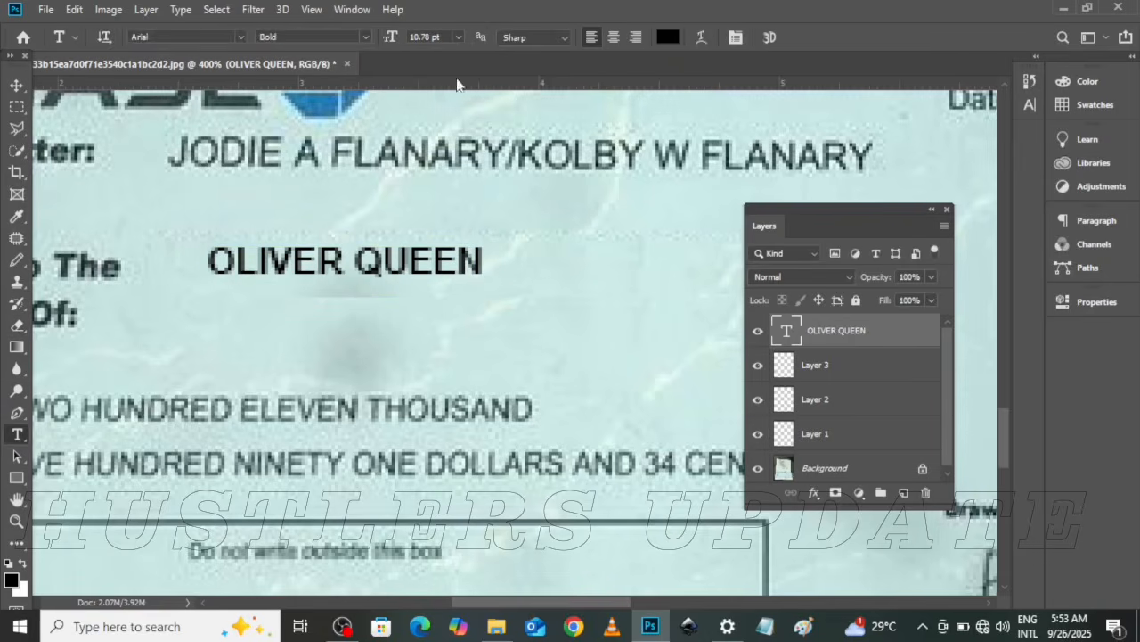
pyautogui.click(667, 37)
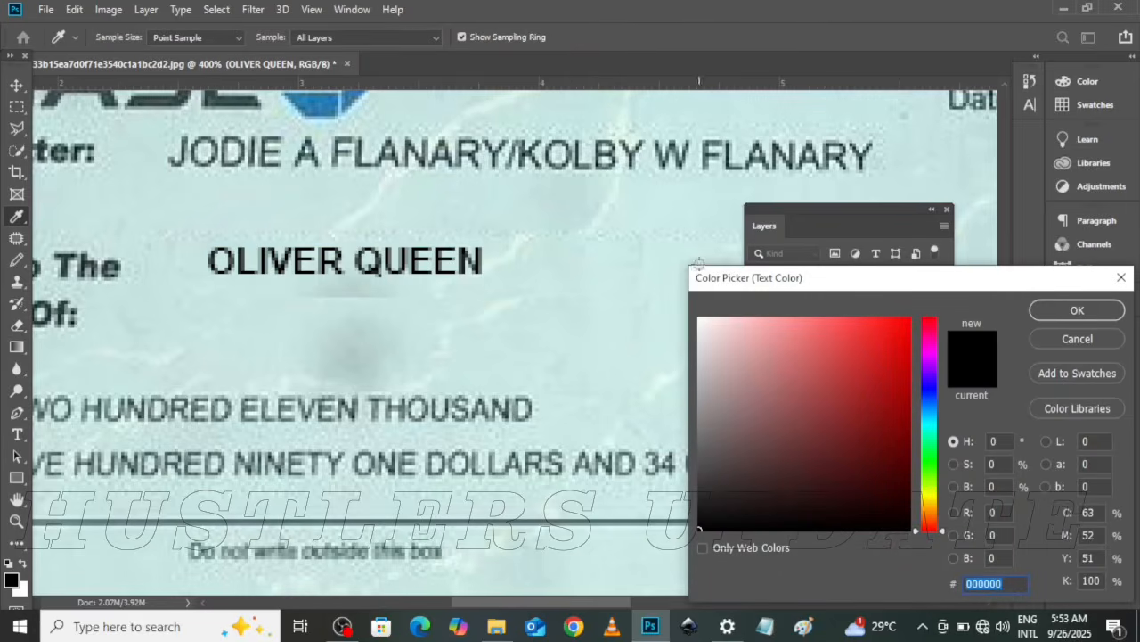
pyautogui.click(713, 506)
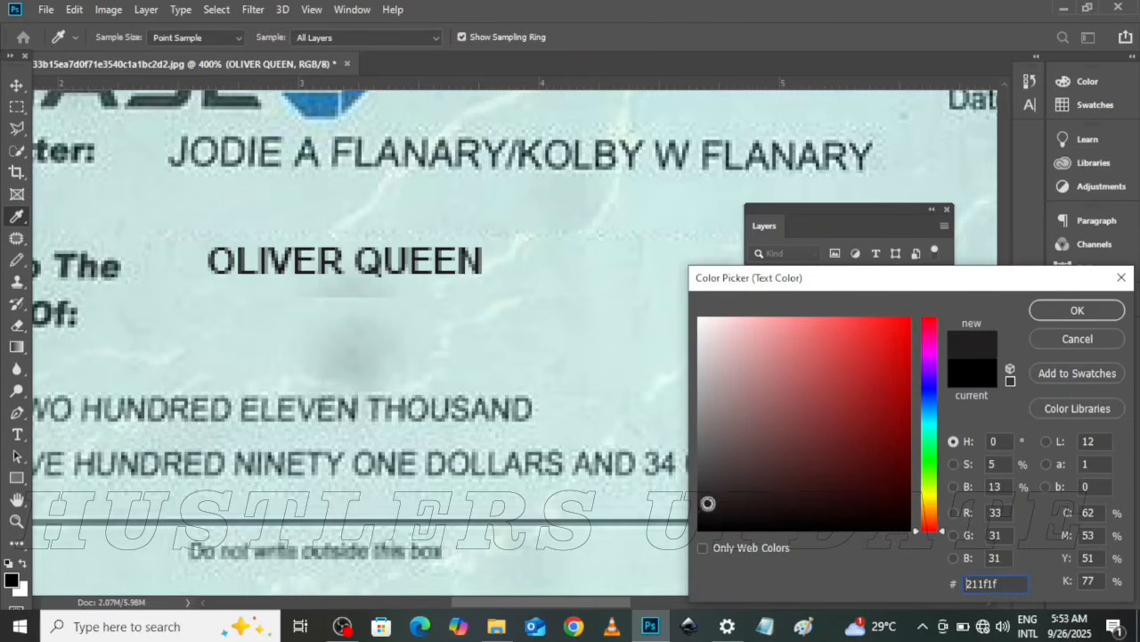
pyautogui.click(711, 492)
pyautogui.moveTo(711, 491)
pyautogui.mouseDown()
pyautogui.moveTo(711, 461)
pyautogui.moveTo(766, 507)
pyautogui.moveTo(773, 488)
pyautogui.mouseUp()
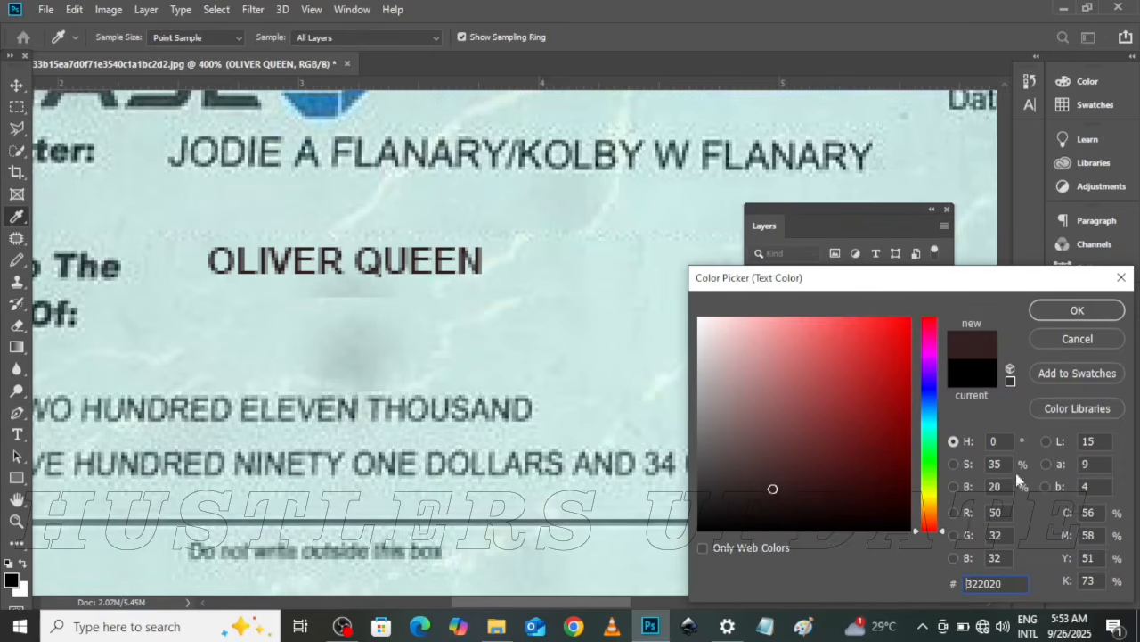
pyautogui.moveTo(1031, 277); pyautogui.dragTo(1005, 210)
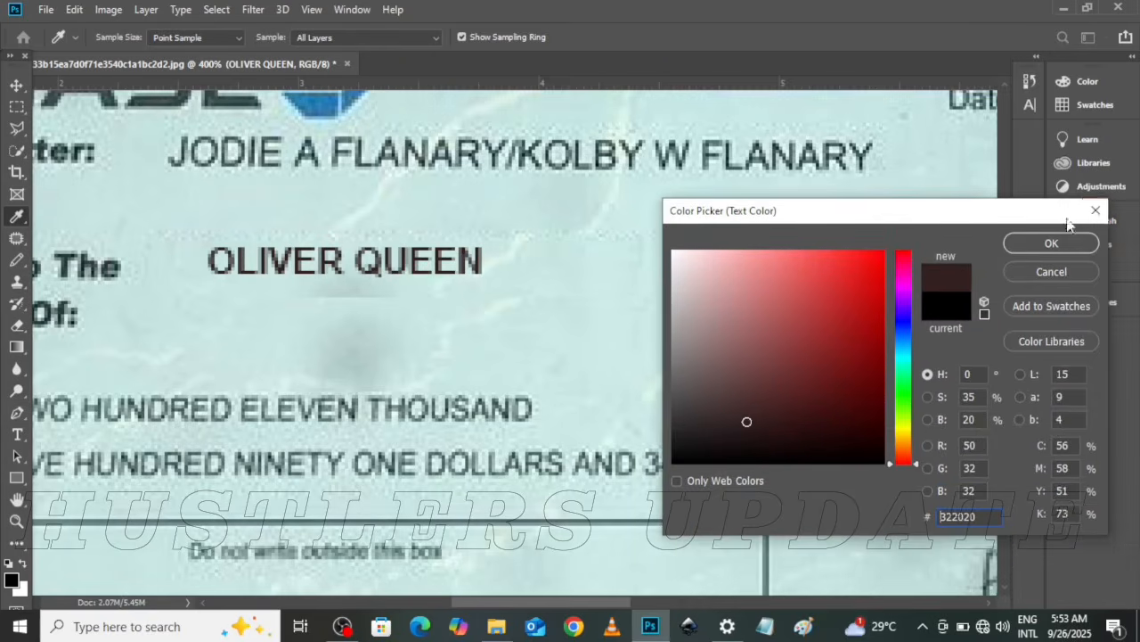
pyautogui.click(1091, 215)
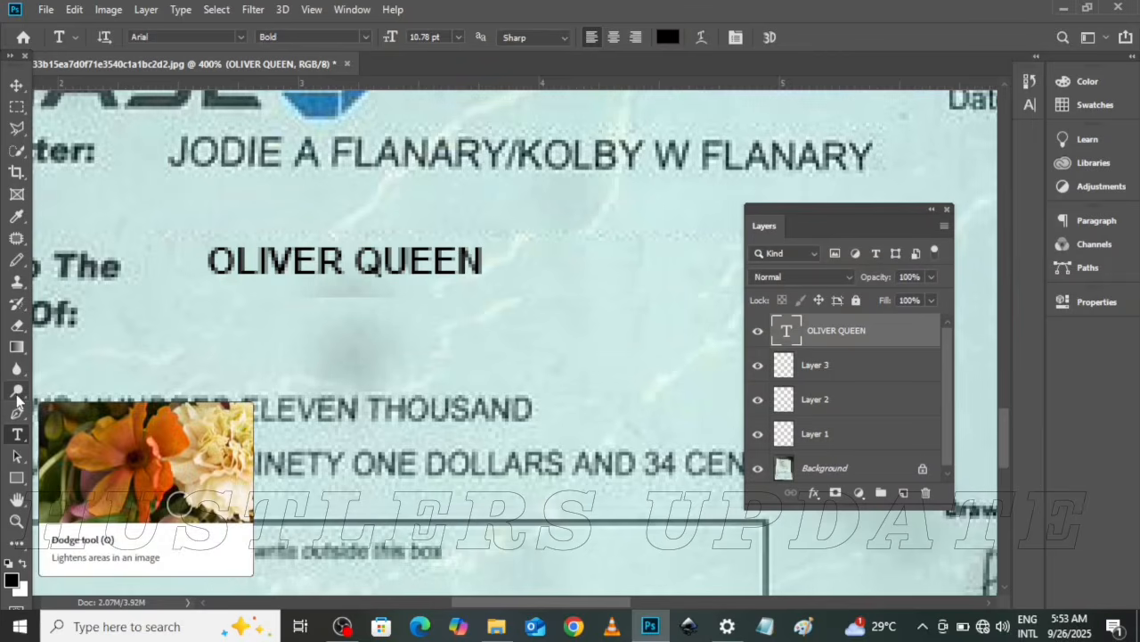
# - Pick the Eyedropper, then return to the Horizontal Type tool showing Arial Bold 10.78 pt
pyautogui.click(17, 392)
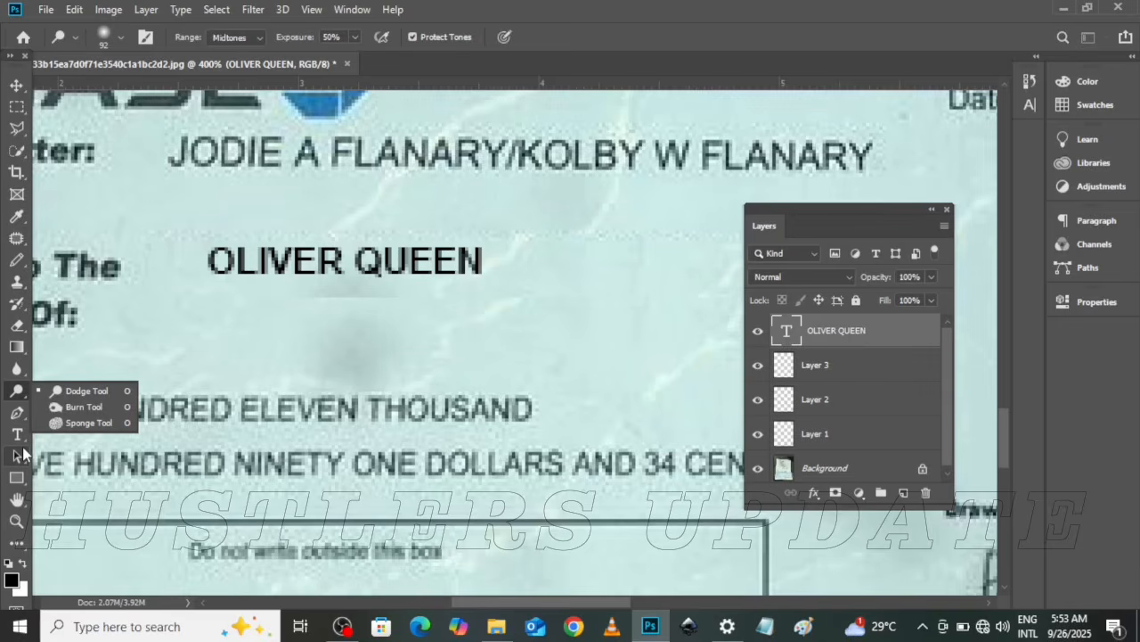
pyautogui.click(17, 217)
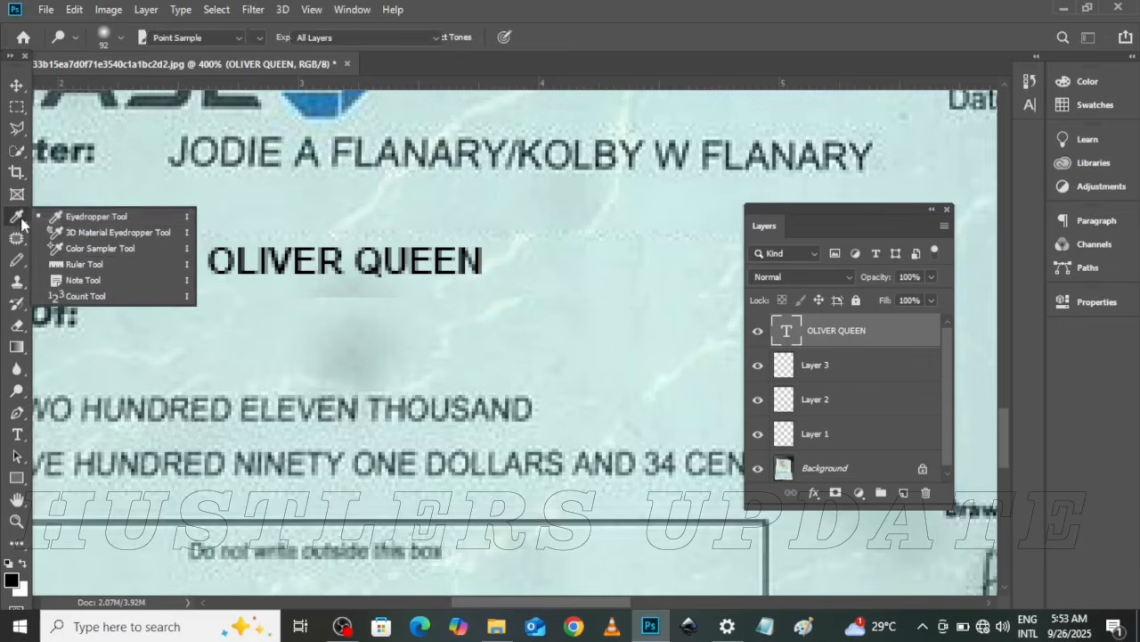
pyautogui.click(79, 219)
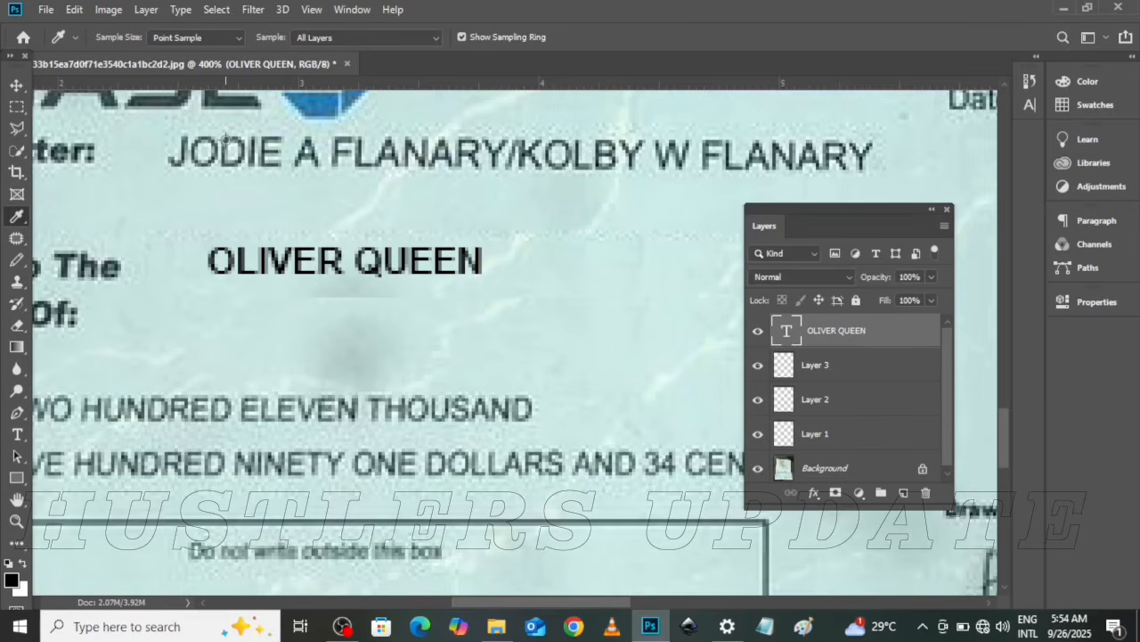
pyautogui.click(15, 436)
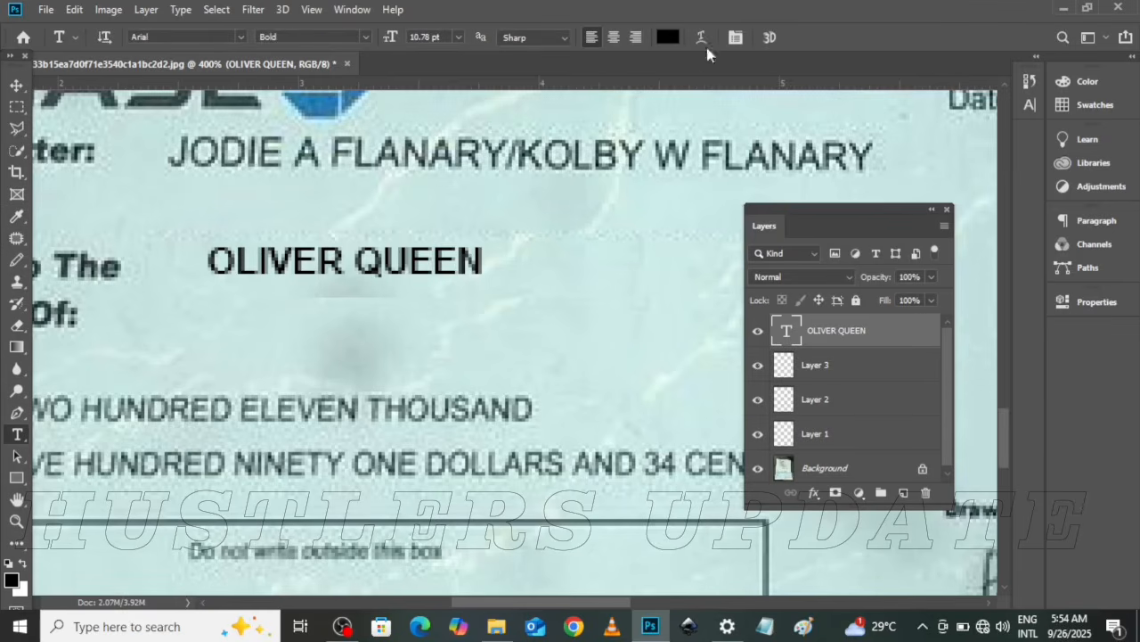
# - Try various grey and near-black shades for the payee name text colour
pyautogui.click(669, 37)
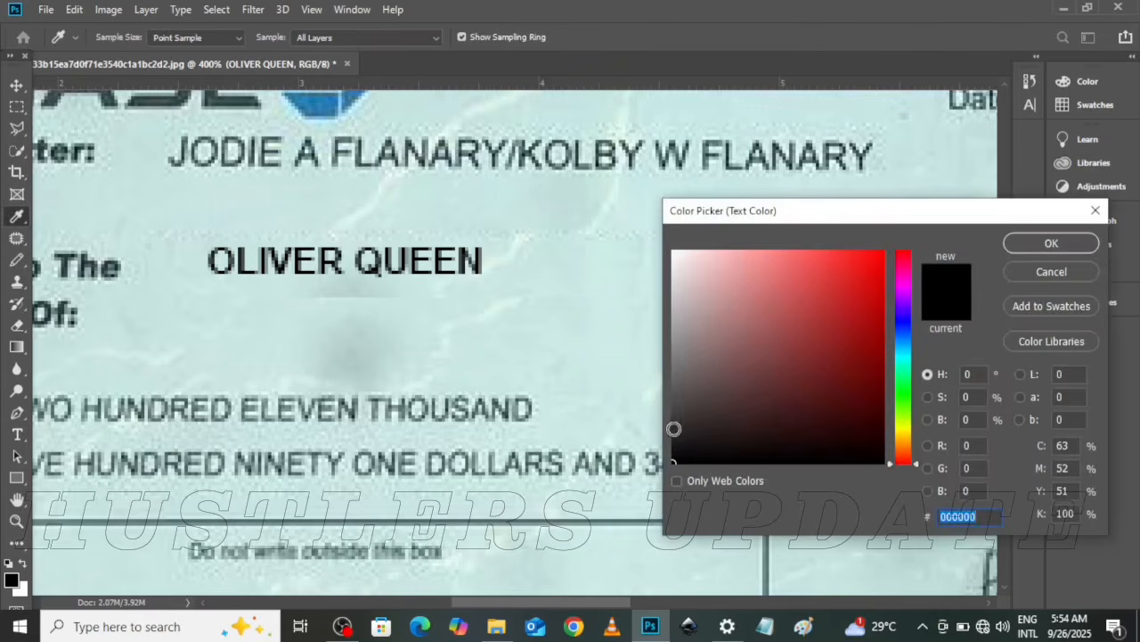
pyautogui.click(688, 380)
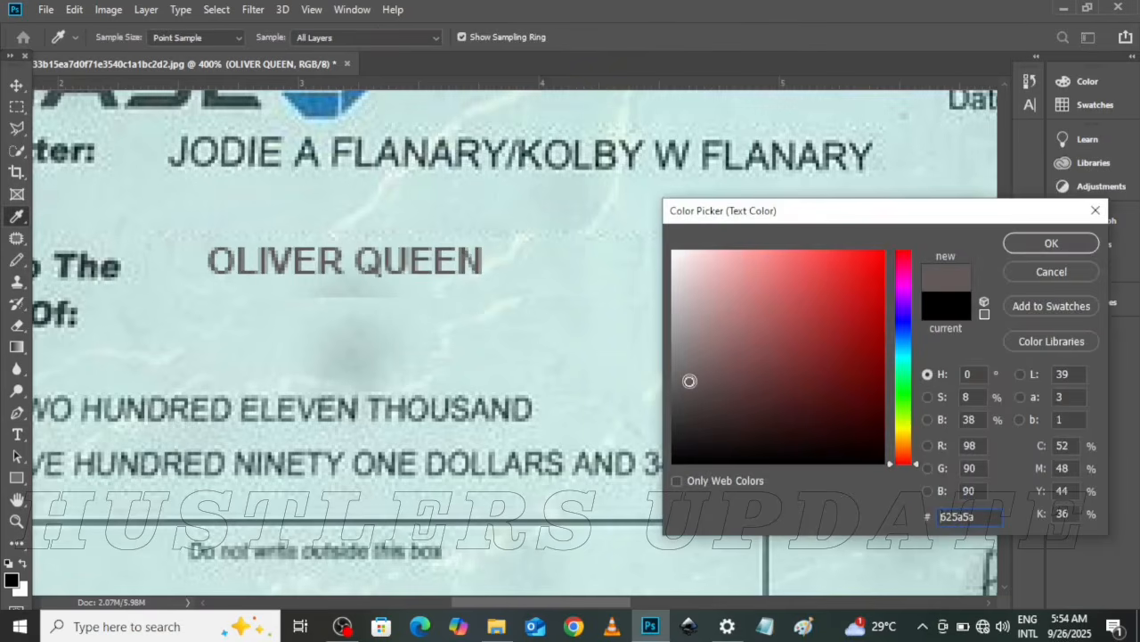
pyautogui.click(703, 394)
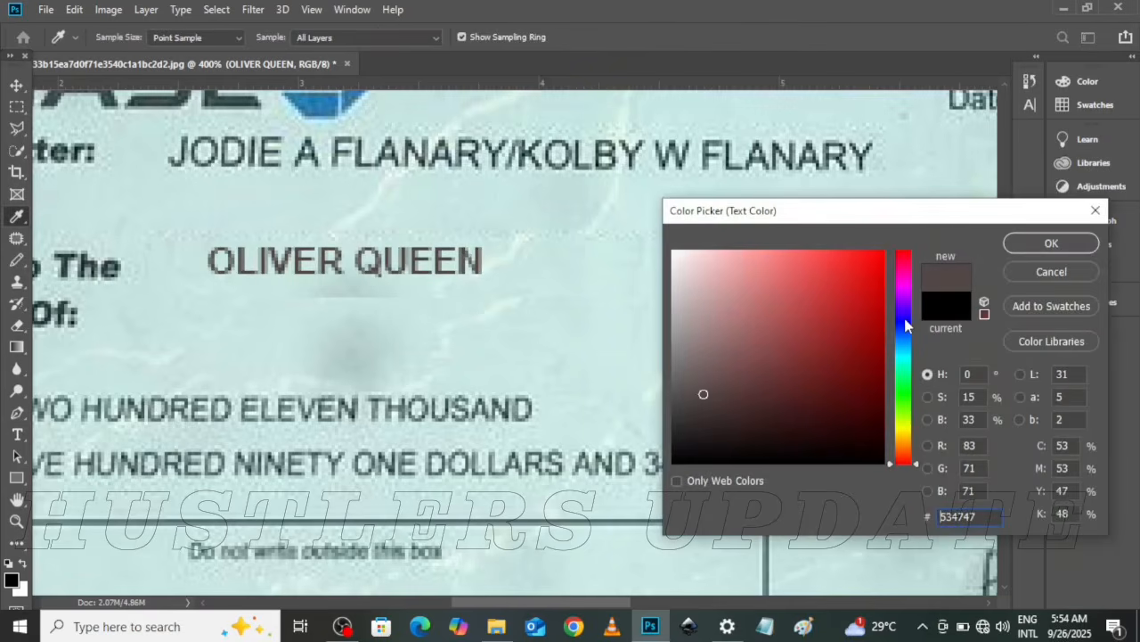
pyautogui.click(744, 429)
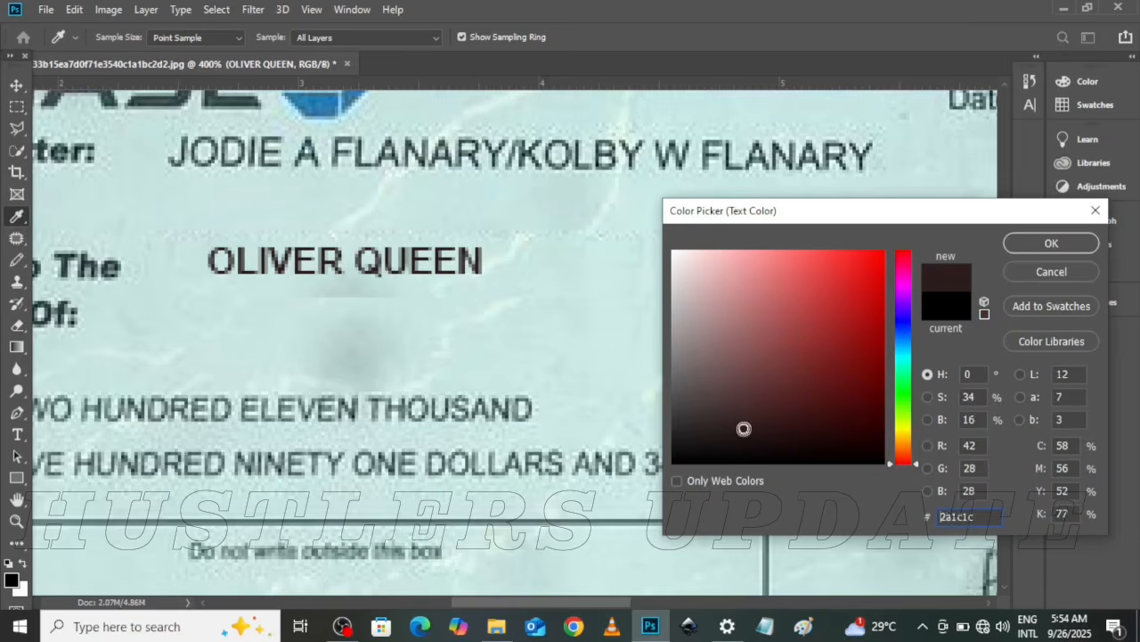
pyautogui.moveTo(744, 428); pyautogui.dragTo(676, 463)
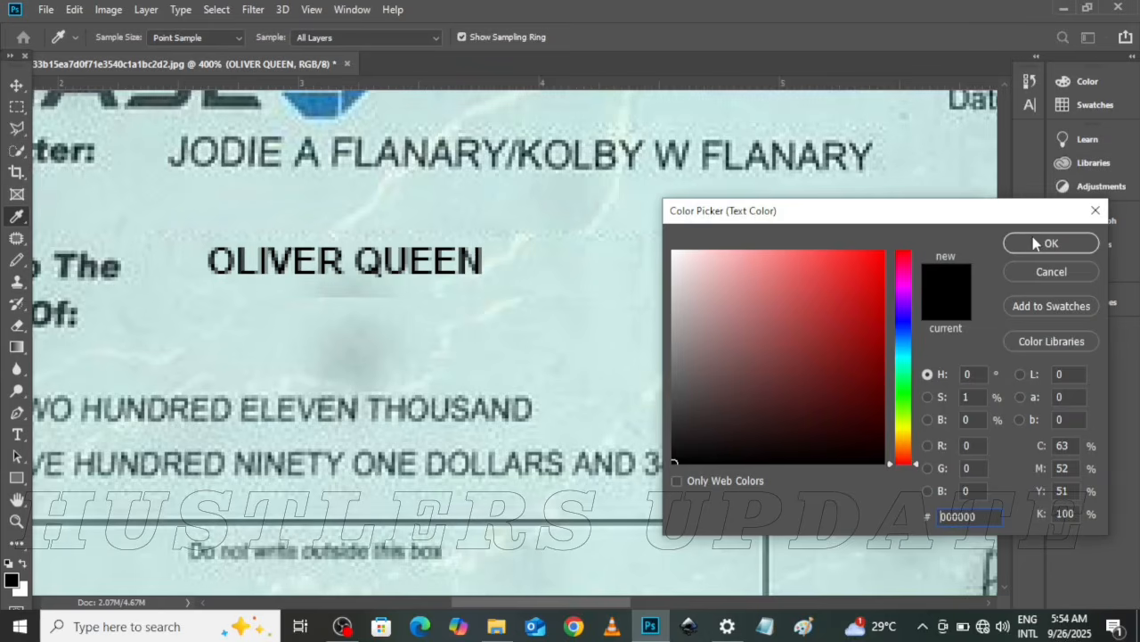
pyautogui.click(675, 448)
pyautogui.moveTo(674, 448); pyautogui.dragTo(683, 395)
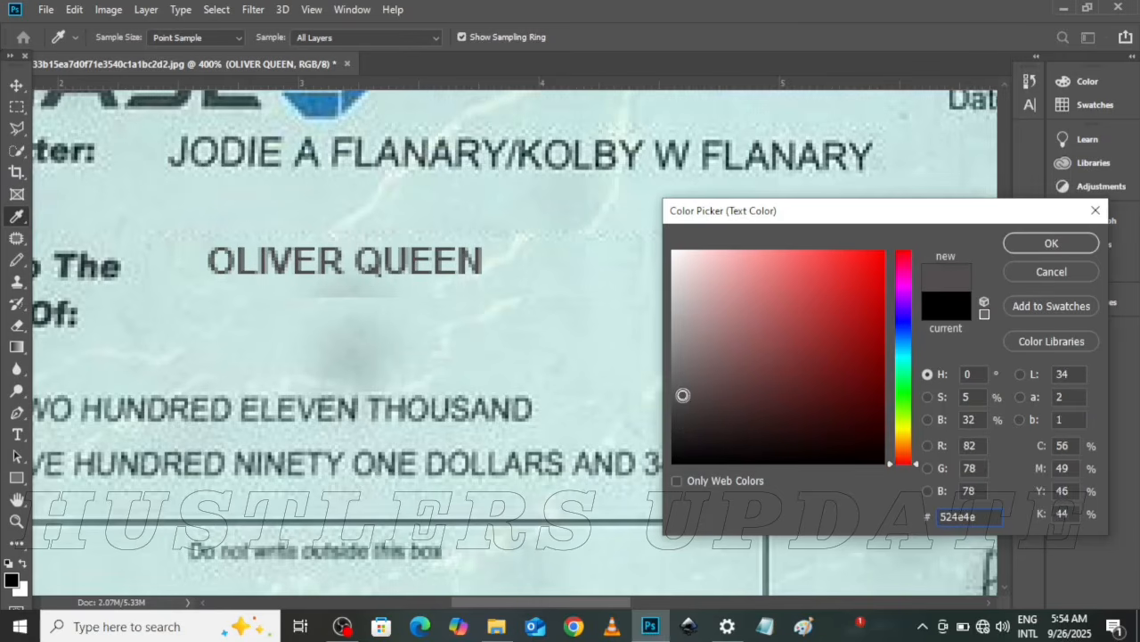
pyautogui.moveTo(865, 443)
pyautogui.mouseDown()
pyautogui.moveTo(882, 458)
pyautogui.moveTo(874, 430)
pyautogui.mouseUp()
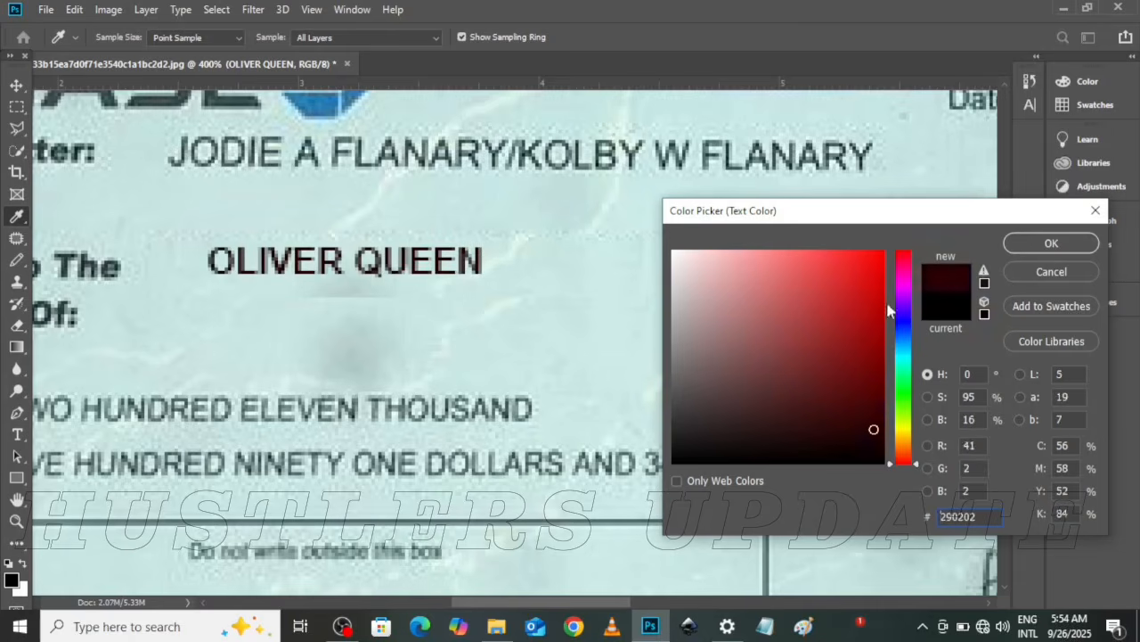
# - Shift the hue toward blue and settle on dark navy #0c0d1b for the name text
pyautogui.click(905, 323)
pyautogui.click(703, 440)
pyautogui.click(758, 446)
pyautogui.moveTo(757, 446); pyautogui.dragTo(826, 377)
pyautogui.click(687, 389)
pyautogui.click(688, 354)
pyautogui.moveTo(692, 330)
pyautogui.mouseDown()
pyautogui.moveTo(710, 356)
pyautogui.moveTo(776, 392)
pyautogui.moveTo(817, 347)
pyautogui.moveTo(832, 384)
pyautogui.moveTo(720, 435)
pyautogui.moveTo(814, 447)
pyautogui.moveTo(783, 439)
pyautogui.mouseUp()
pyautogui.moveTo(783, 415)
pyautogui.mouseDown()
pyautogui.moveTo(784, 394)
pyautogui.moveTo(694, 405)
pyautogui.moveTo(707, 364)
pyautogui.moveTo(687, 352)
pyautogui.moveTo(687, 330)
pyautogui.moveTo(711, 283)
pyautogui.mouseUp()
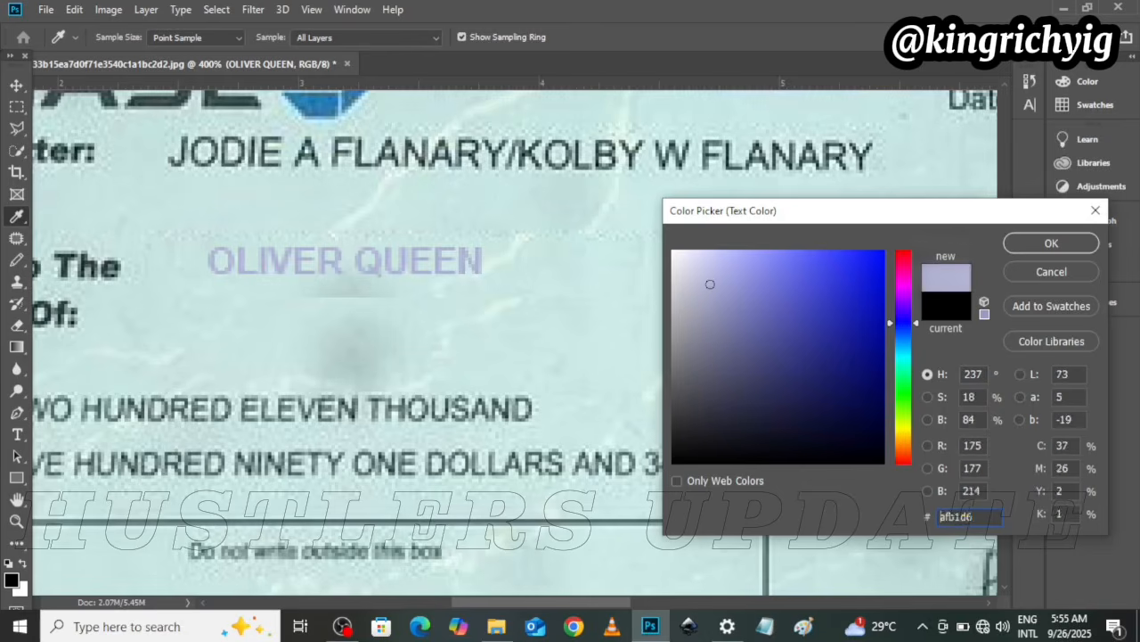
pyautogui.moveTo(692, 433)
pyautogui.mouseDown()
pyautogui.moveTo(684, 457)
pyautogui.moveTo(679, 424)
pyautogui.moveTo(700, 446)
pyautogui.moveTo(671, 442)
pyautogui.mouseUp()
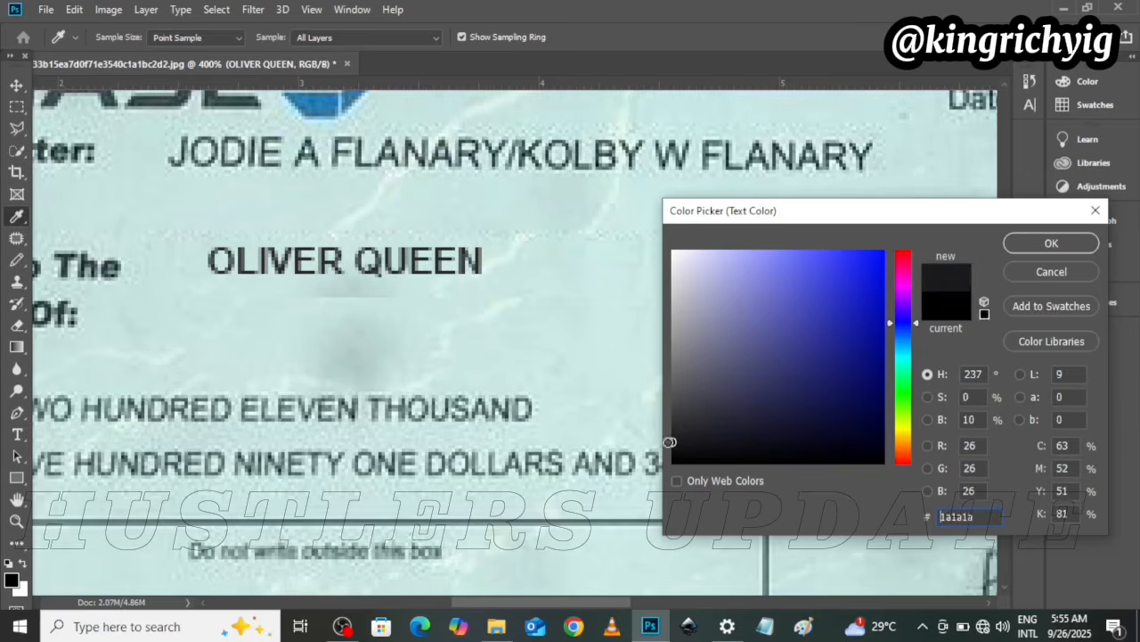
pyautogui.moveTo(876, 423)
pyautogui.mouseDown()
pyautogui.moveTo(878, 408)
pyautogui.moveTo(876, 455)
pyautogui.moveTo(840, 420)
pyautogui.moveTo(788, 442)
pyautogui.mouseUp()
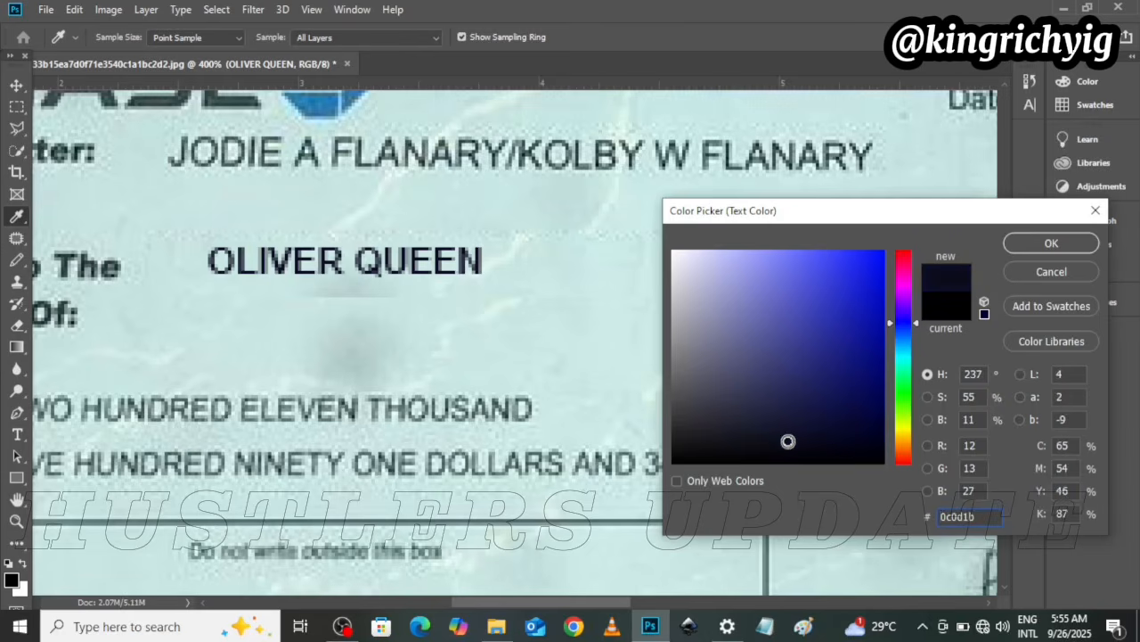
pyautogui.click(1018, 245)
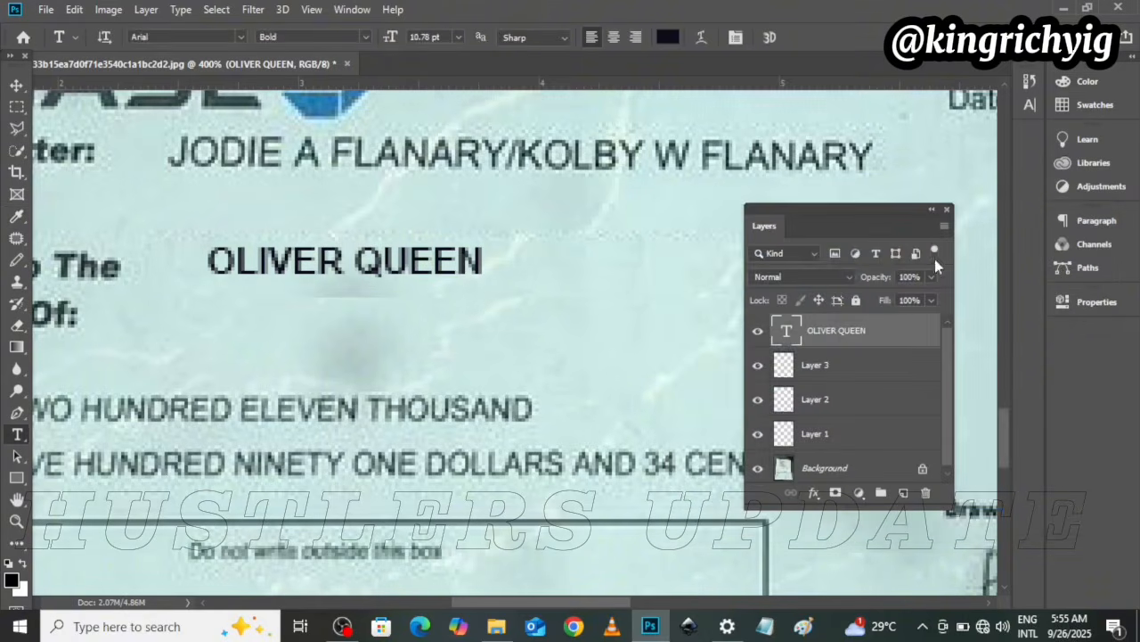
# - Try the name layer at 83% and 95% opacity, restore 100%, and pick the Eyedropper
pyautogui.click(932, 278)
pyautogui.moveTo(932, 299); pyautogui.dragTo(891, 302)
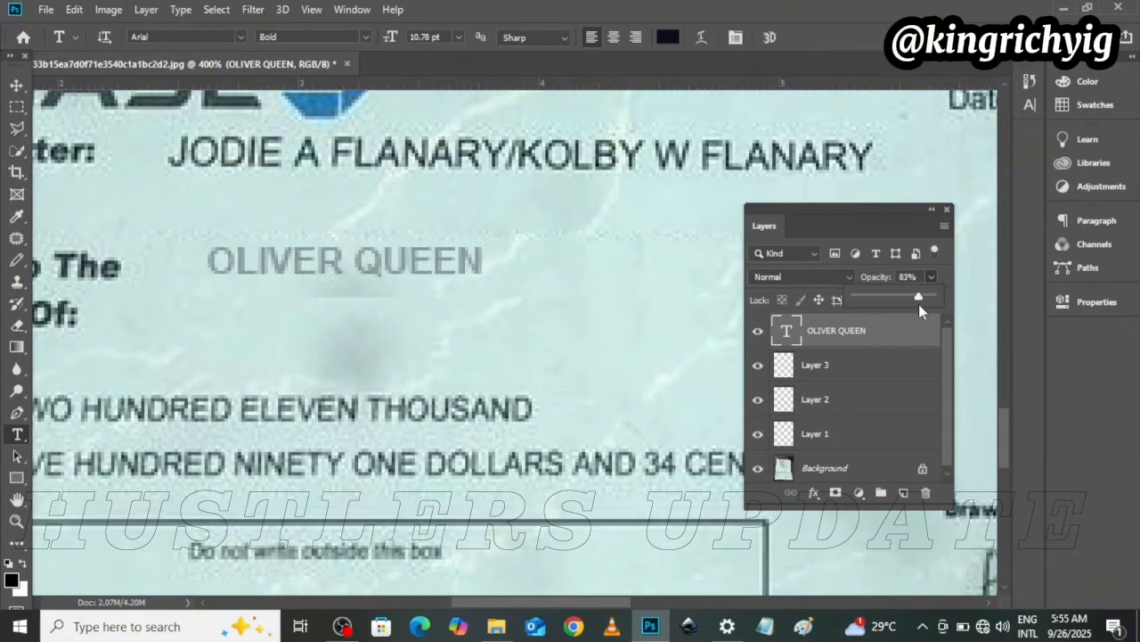
pyautogui.click(928, 300)
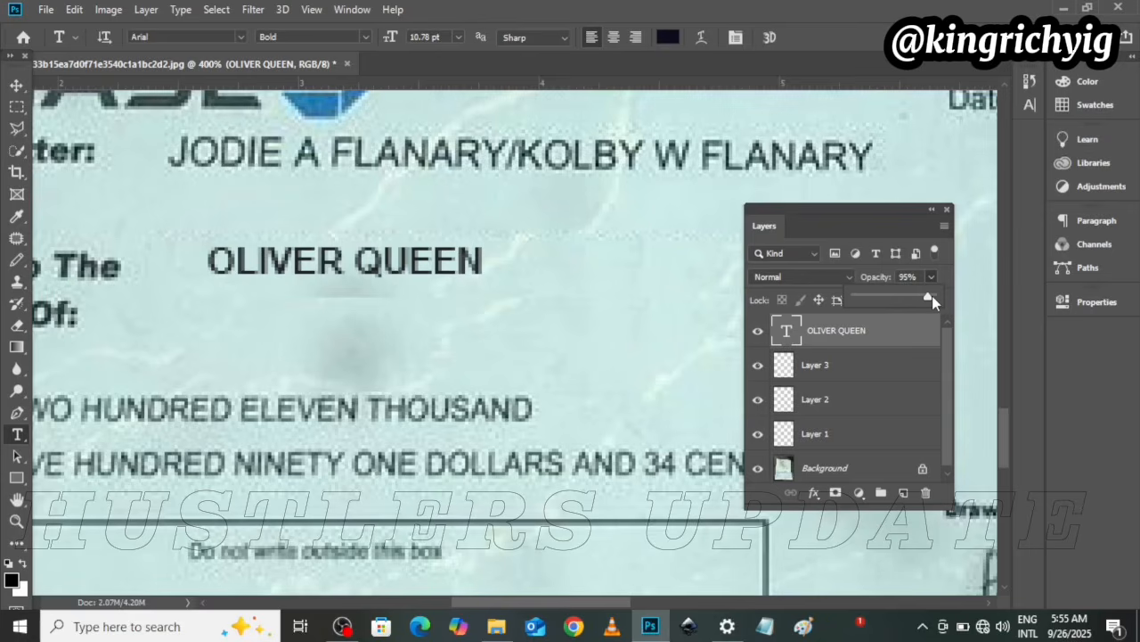
pyautogui.moveTo(932, 298); pyautogui.dragTo(941, 297)
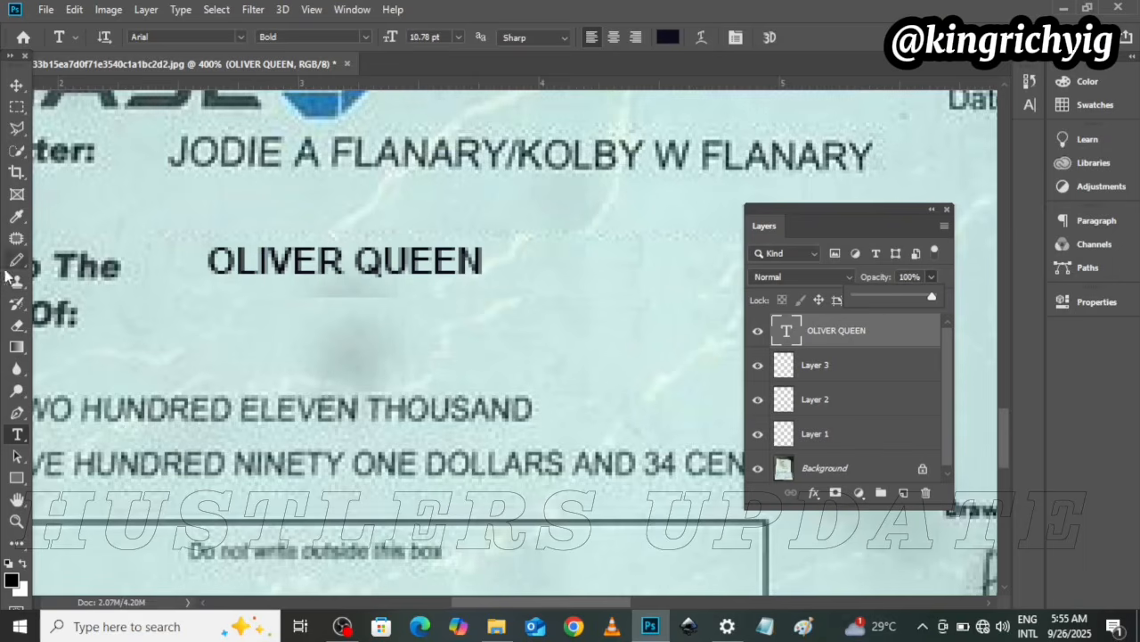
pyautogui.click(16, 217)
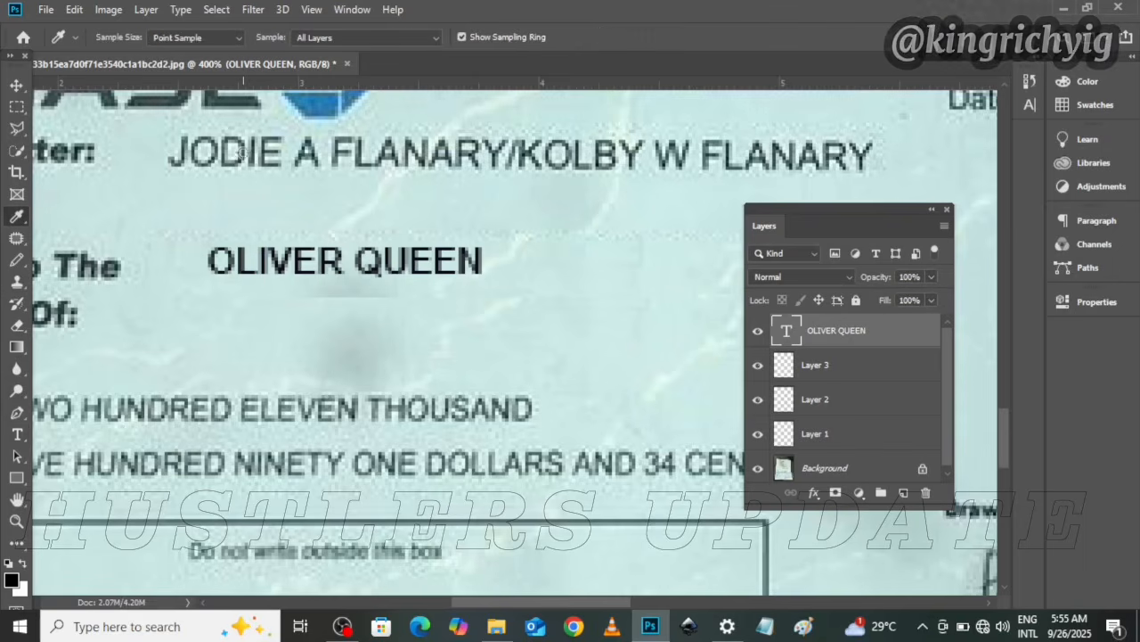
# - Zoom in and sample the printed name line's dark teal ink as the foreground colour
pyautogui.hotkey('ctrl', '+')
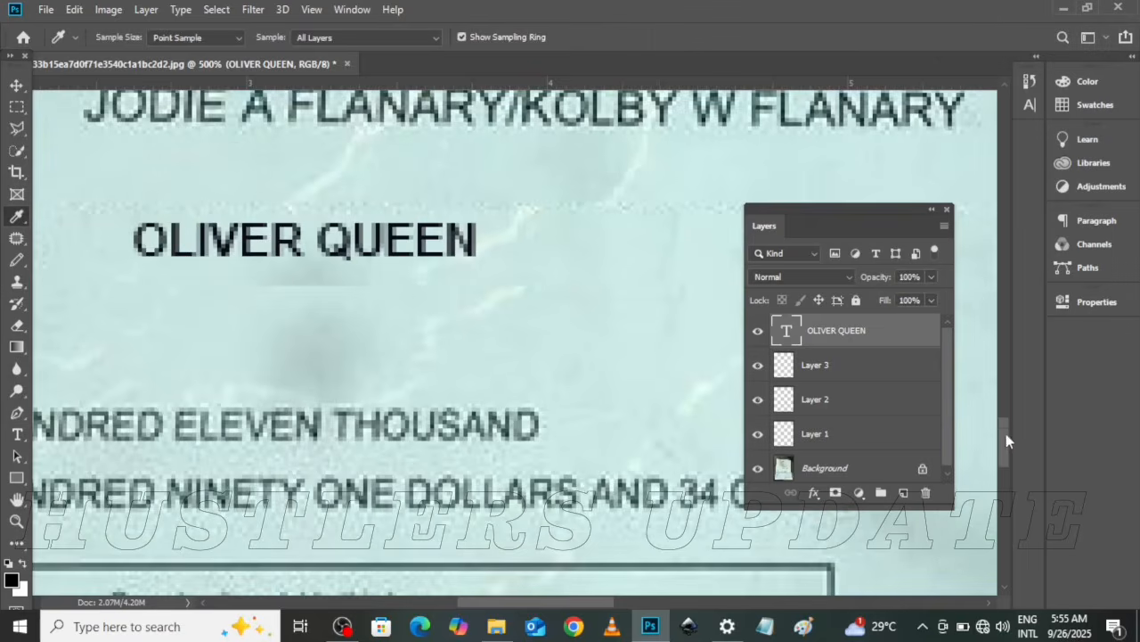
pyautogui.moveTo(1006, 440); pyautogui.dragTo(1008, 391)
pyautogui.click(875, 467)
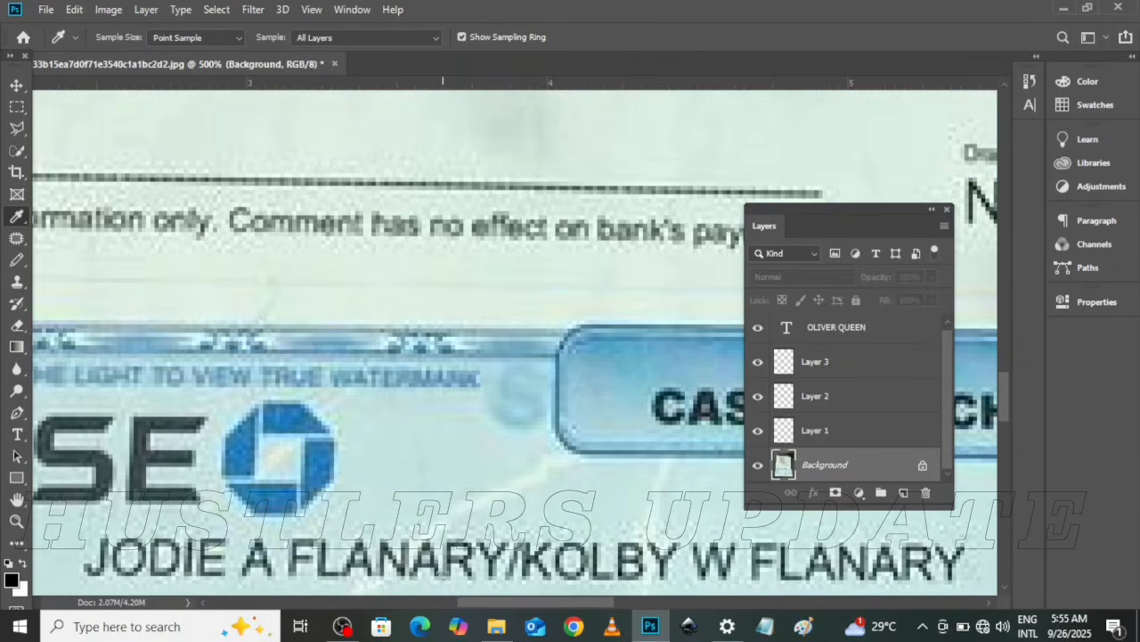
pyautogui.hotkey('ctrl', '+')
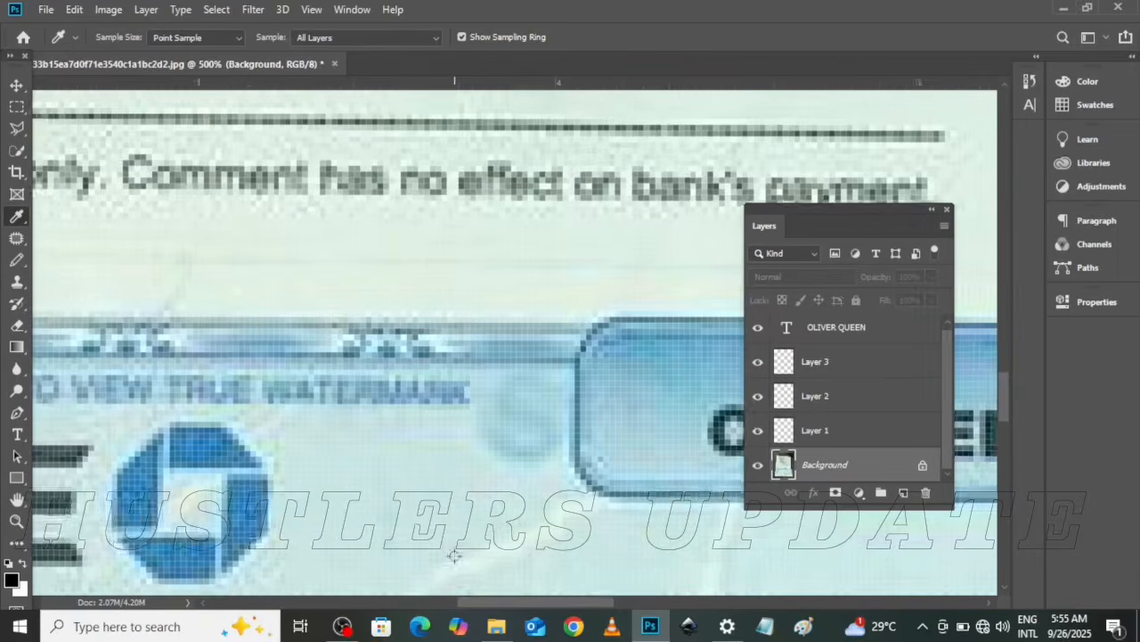
pyautogui.moveTo(1006, 377); pyautogui.dragTo(1007, 415)
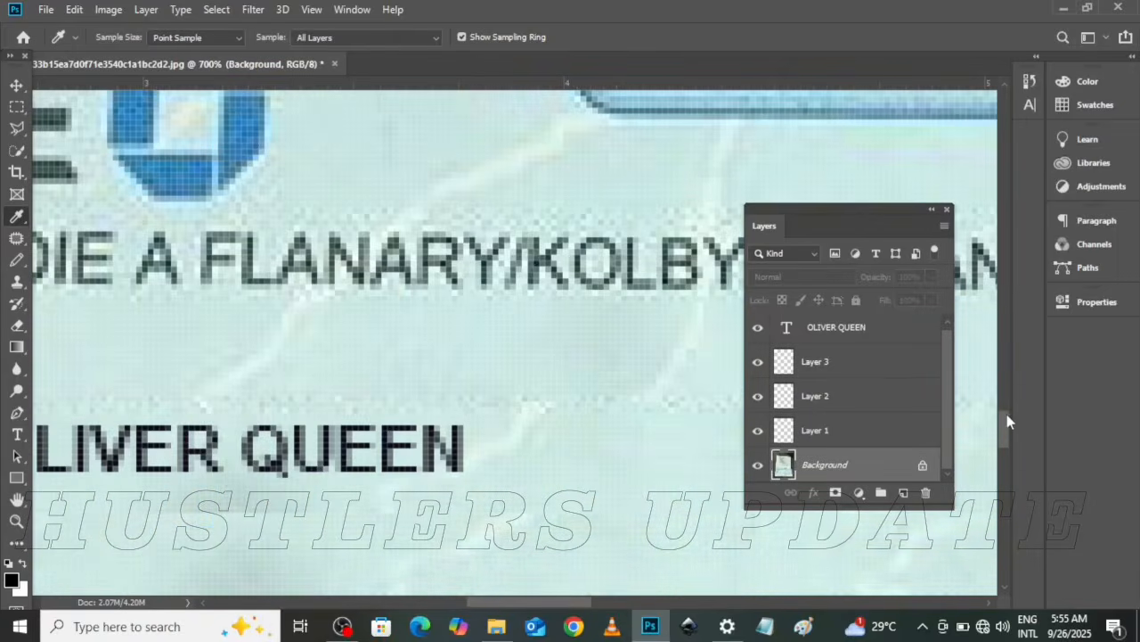
pyautogui.click(540, 262)
pyautogui.click(809, 329)
pyautogui.click(342, 452)
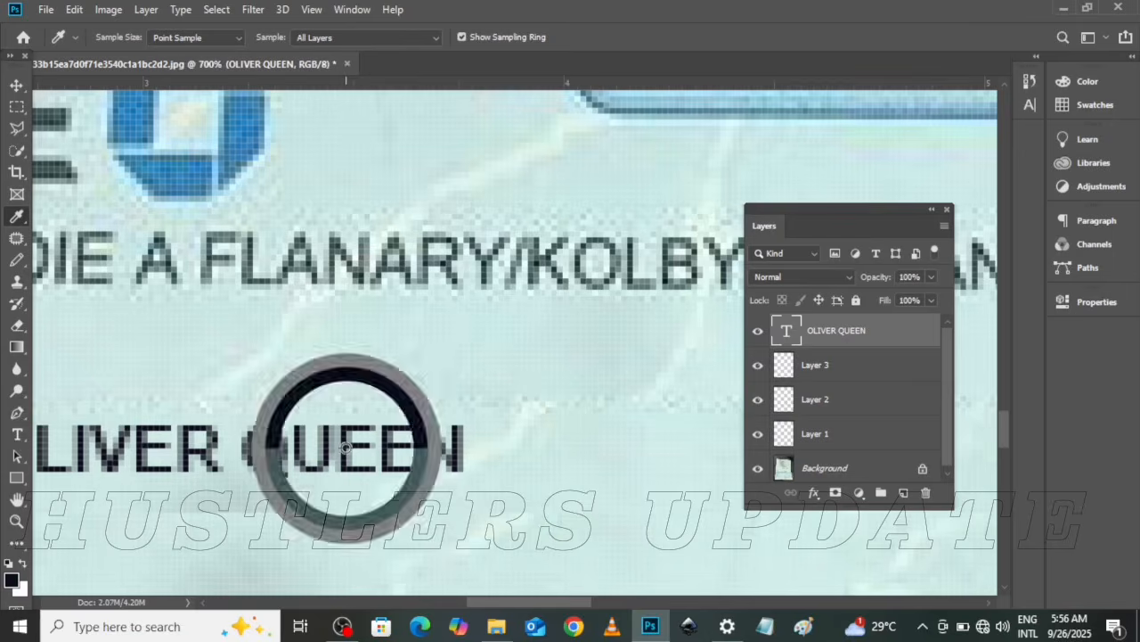
pyautogui.click(484, 260)
pyautogui.click(484, 260)
pyautogui.click(18, 434)
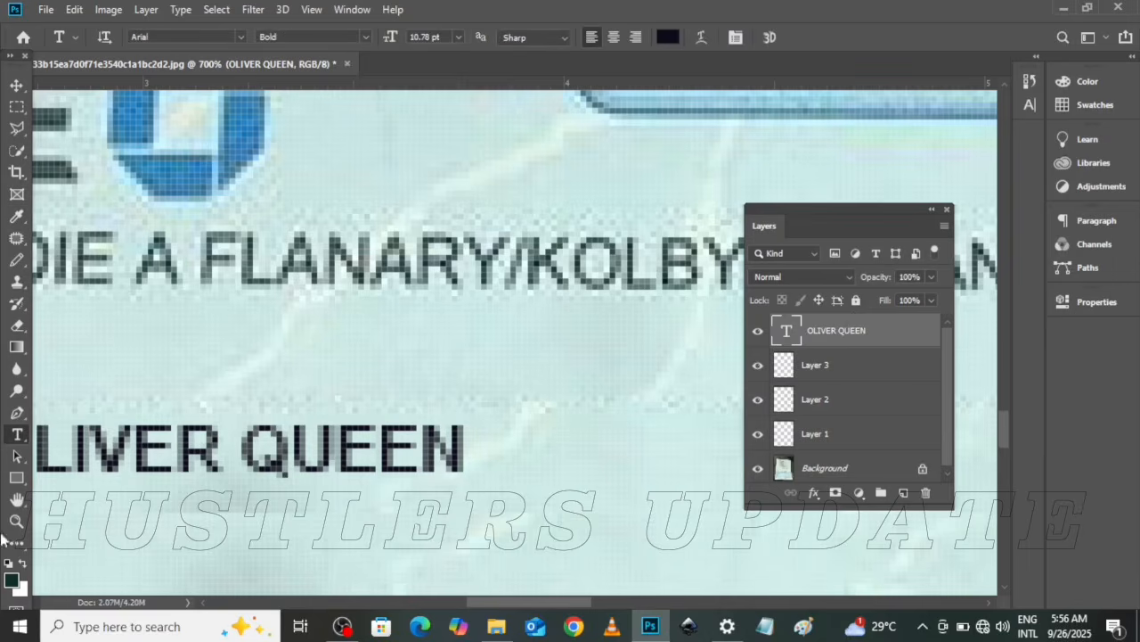
# - Check the sampled foreground colour and apply dark teal #0f2d2b to the name text
pyautogui.click(10, 580)
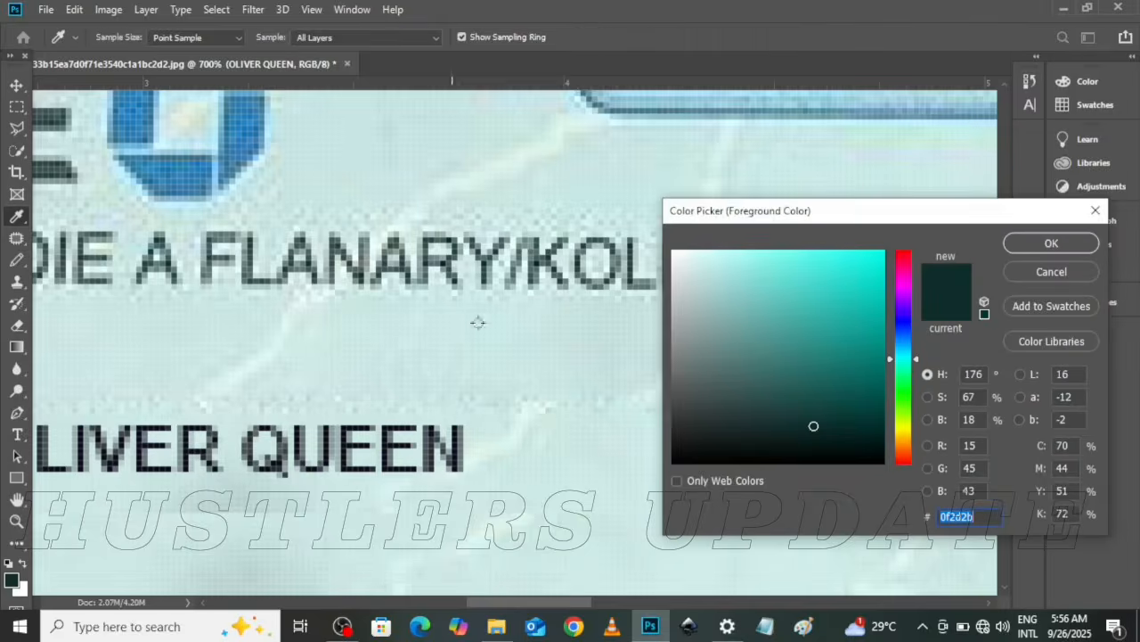
pyautogui.click(1034, 237)
pyautogui.press('t')
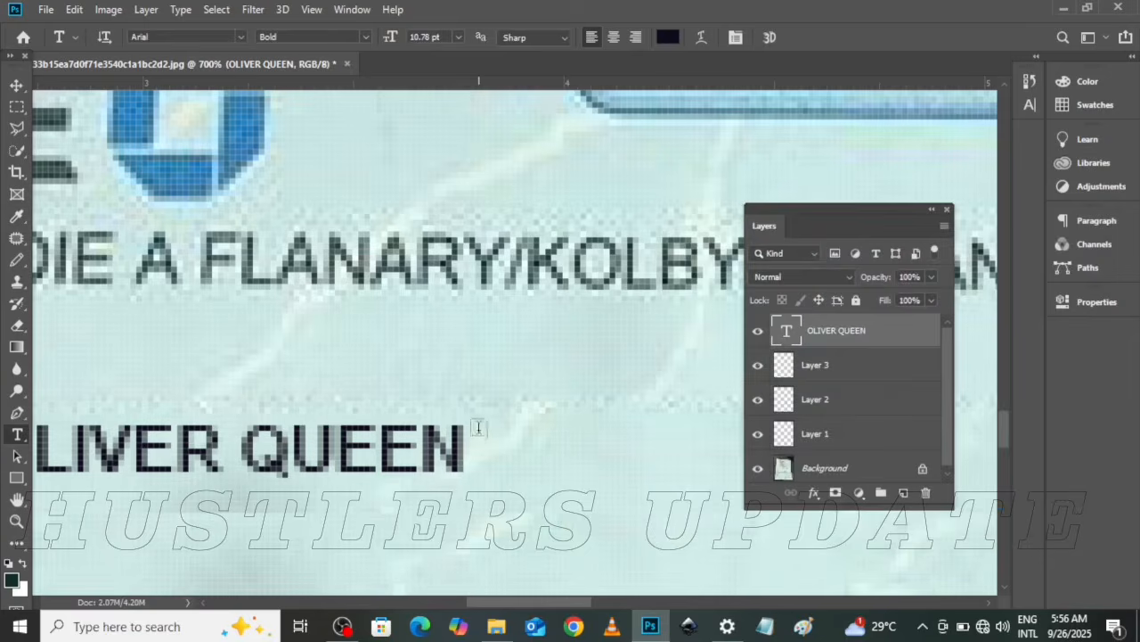
pyautogui.click(667, 33)
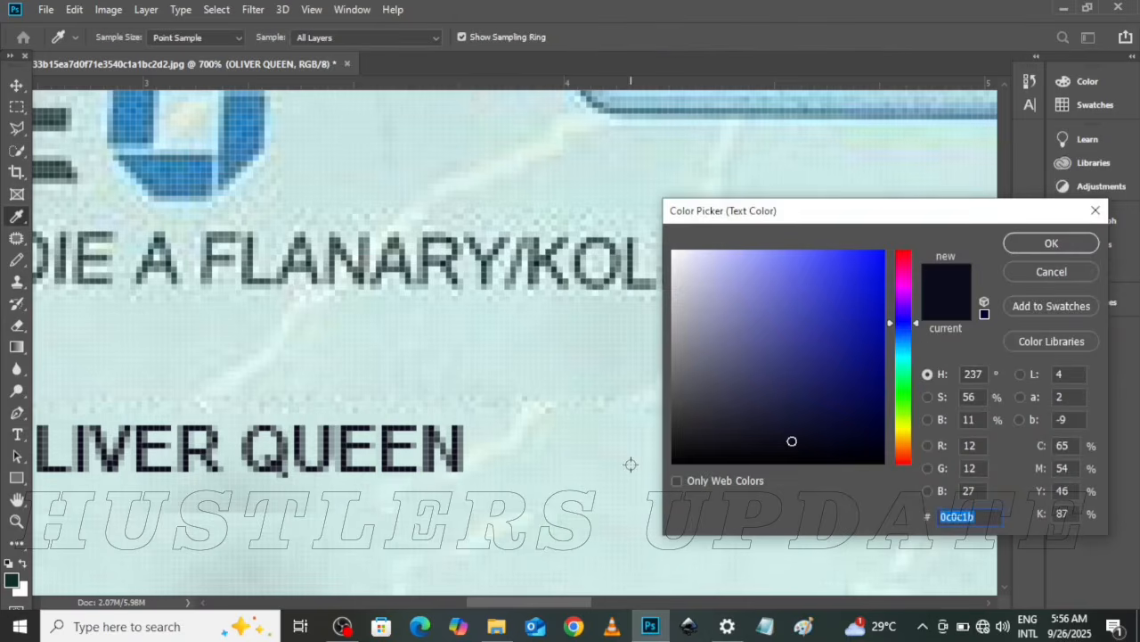
pyautogui.click(17, 575)
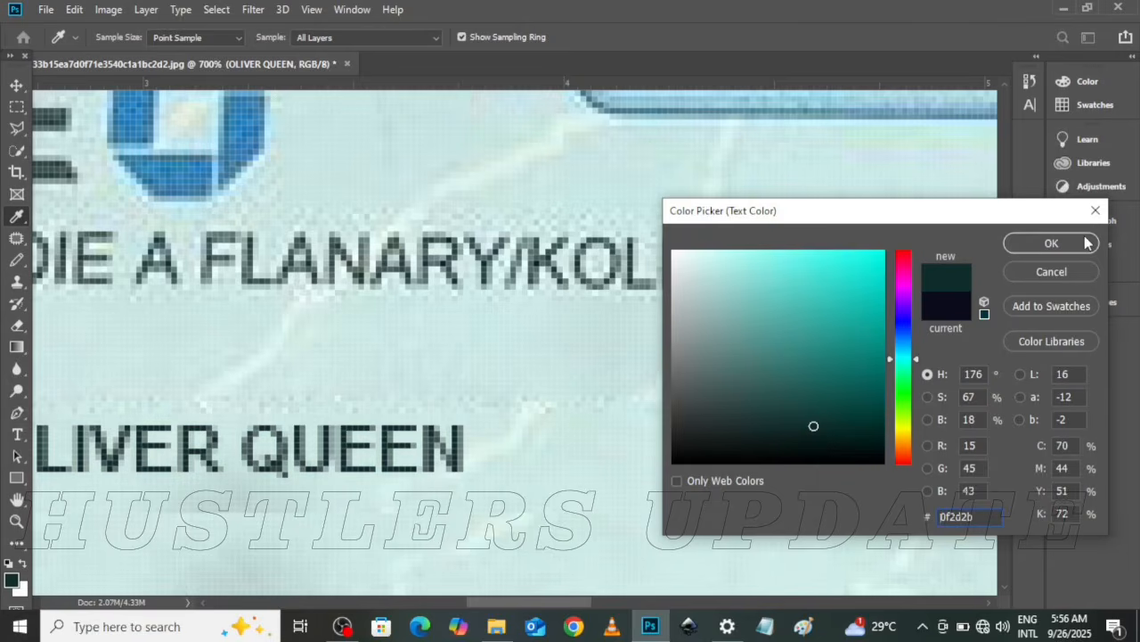
pyautogui.click(1057, 247)
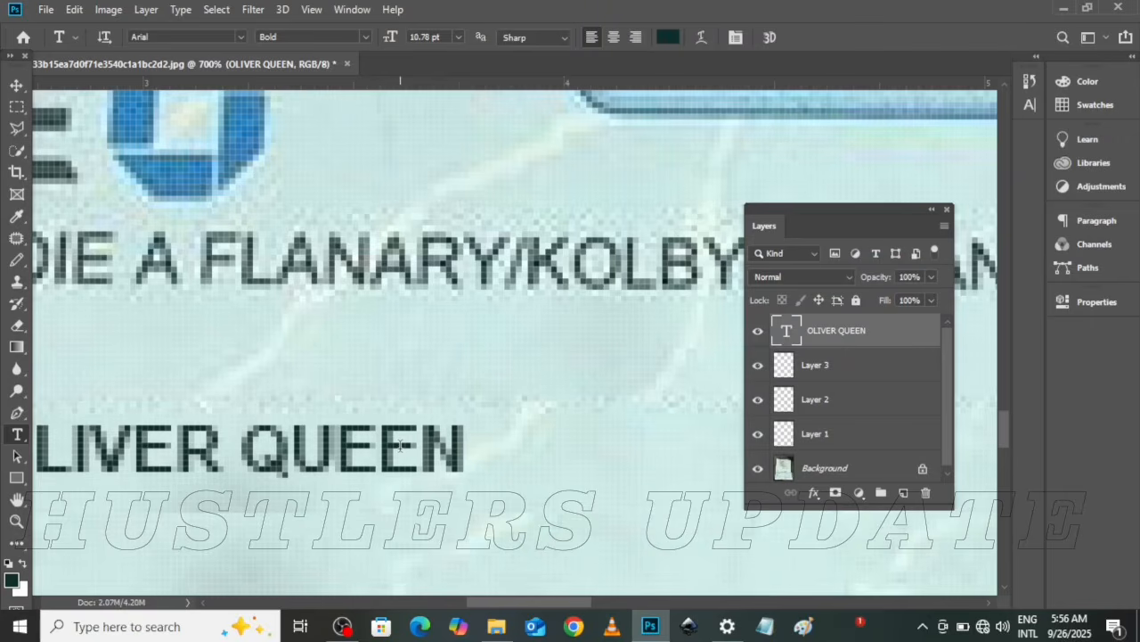
# - Skew the payee name -4.19° horizontally, stretch it to 102.5% height, and commit
pyautogui.hotkey('ctrl', '-')
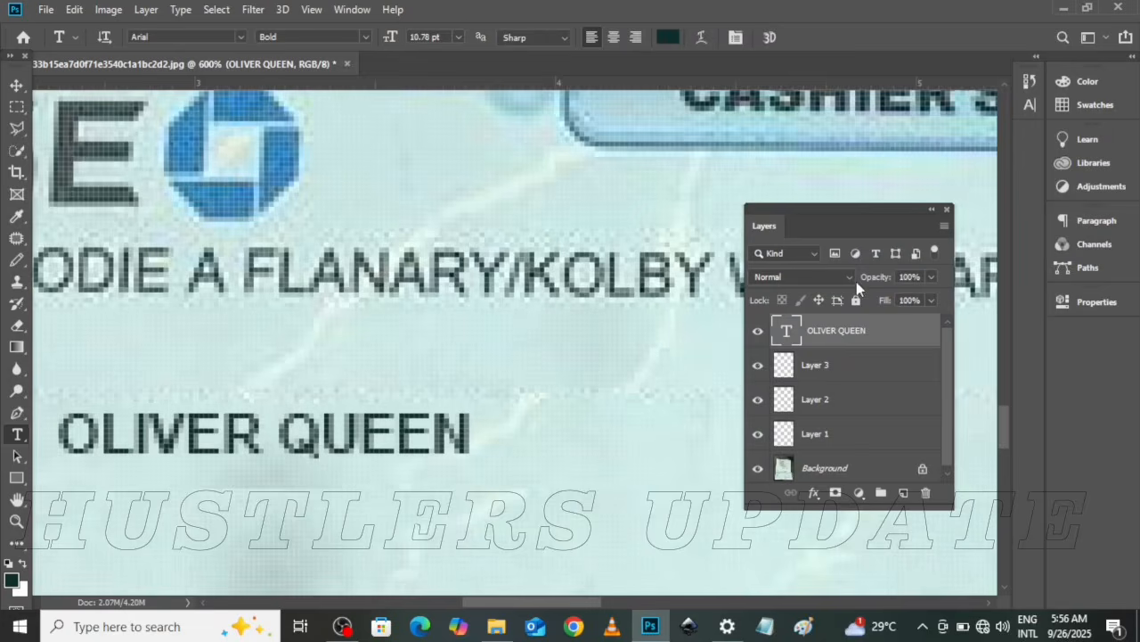
pyautogui.moveTo(484, 608); pyautogui.dragTo(471, 608)
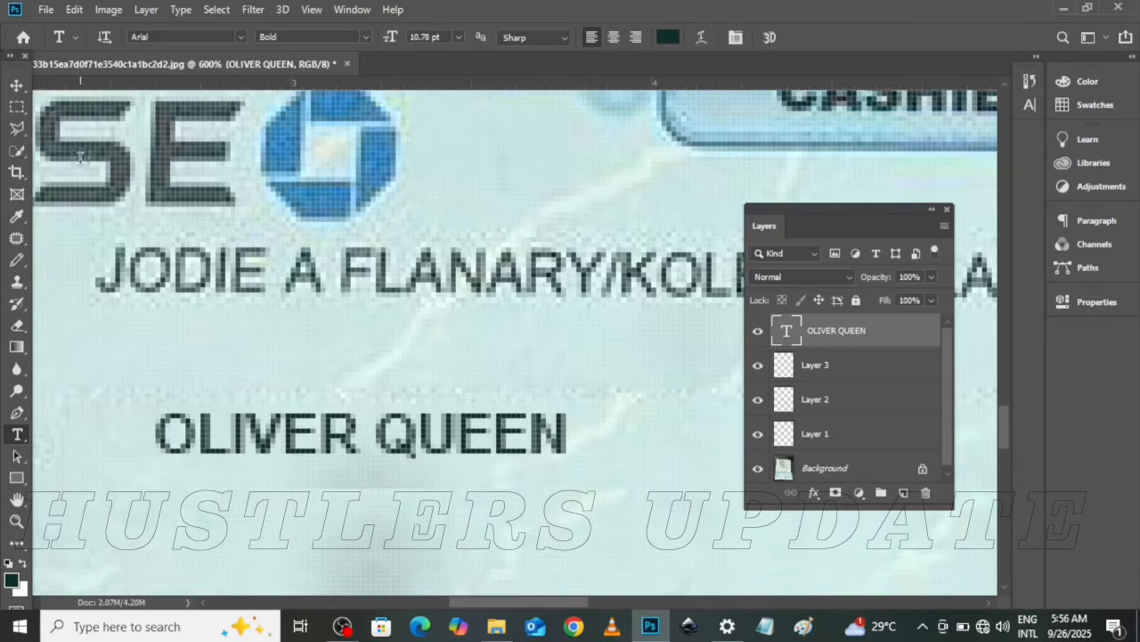
pyautogui.hotkey('ctrl', 't')
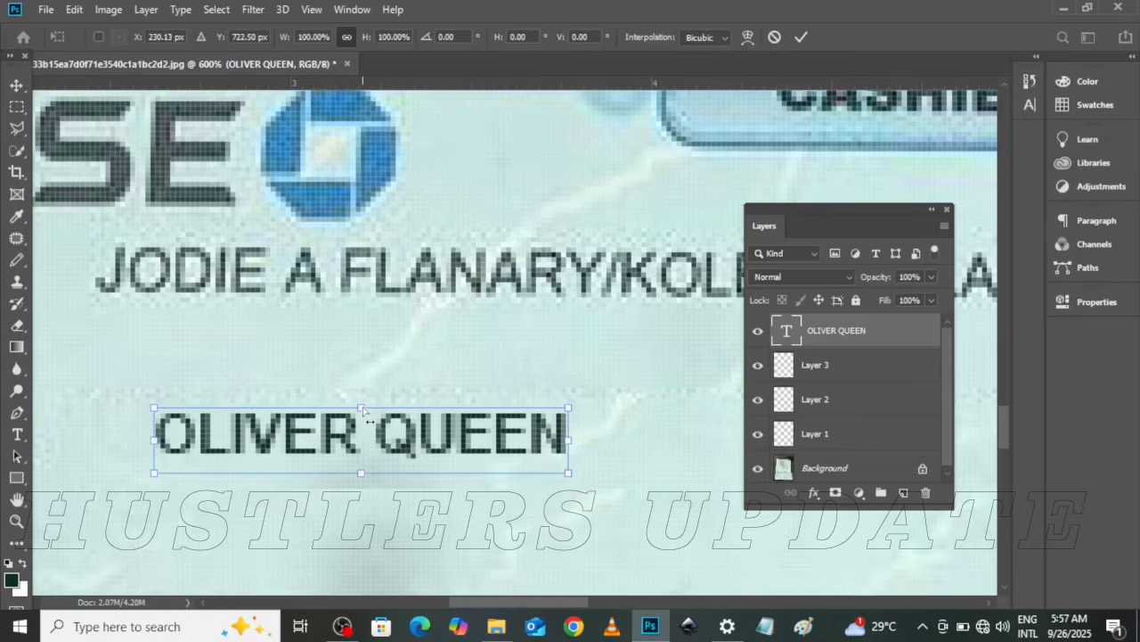
pyautogui.moveTo(361, 410); pyautogui.dragTo(368, 409)
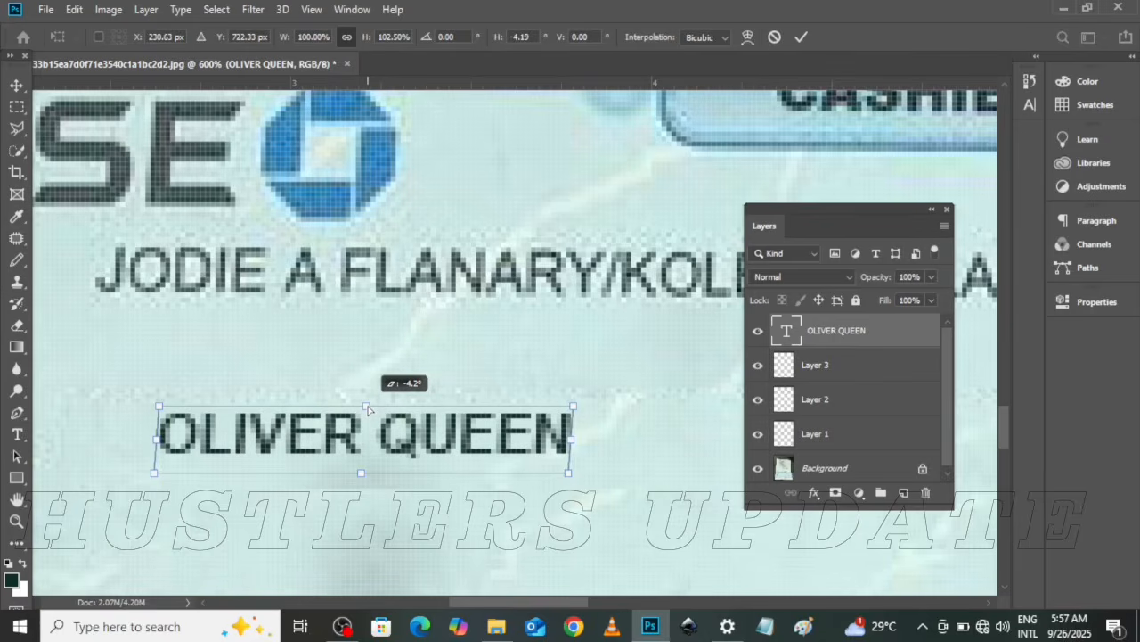
pyautogui.moveTo(368, 409); pyautogui.dragTo(368, 407)
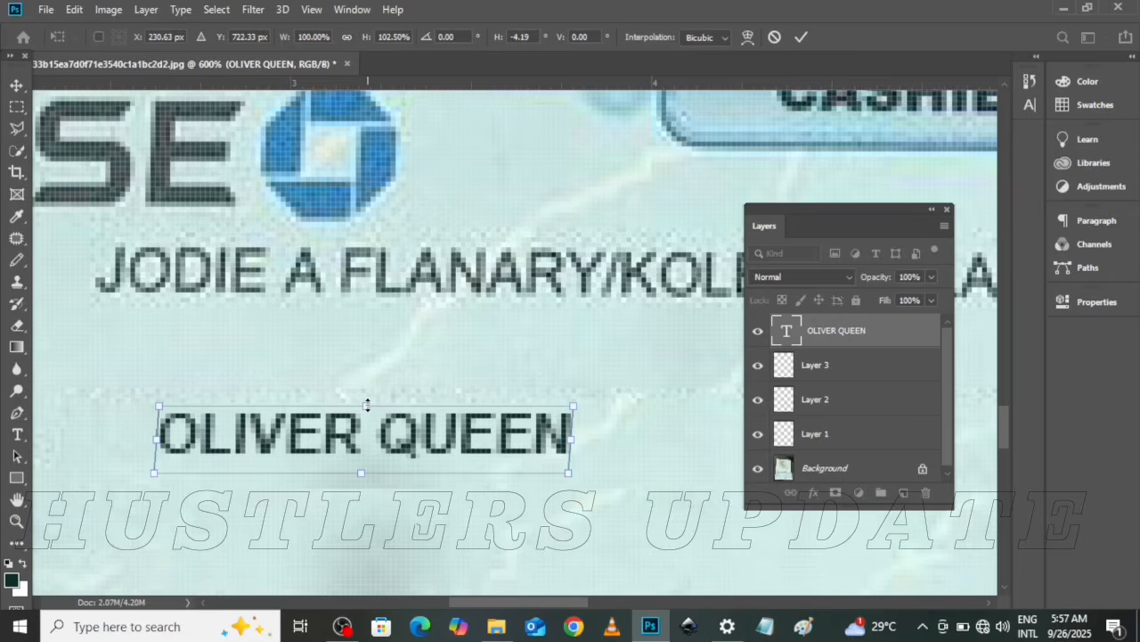
pyautogui.press('Return')
pyautogui.click(912, 364)
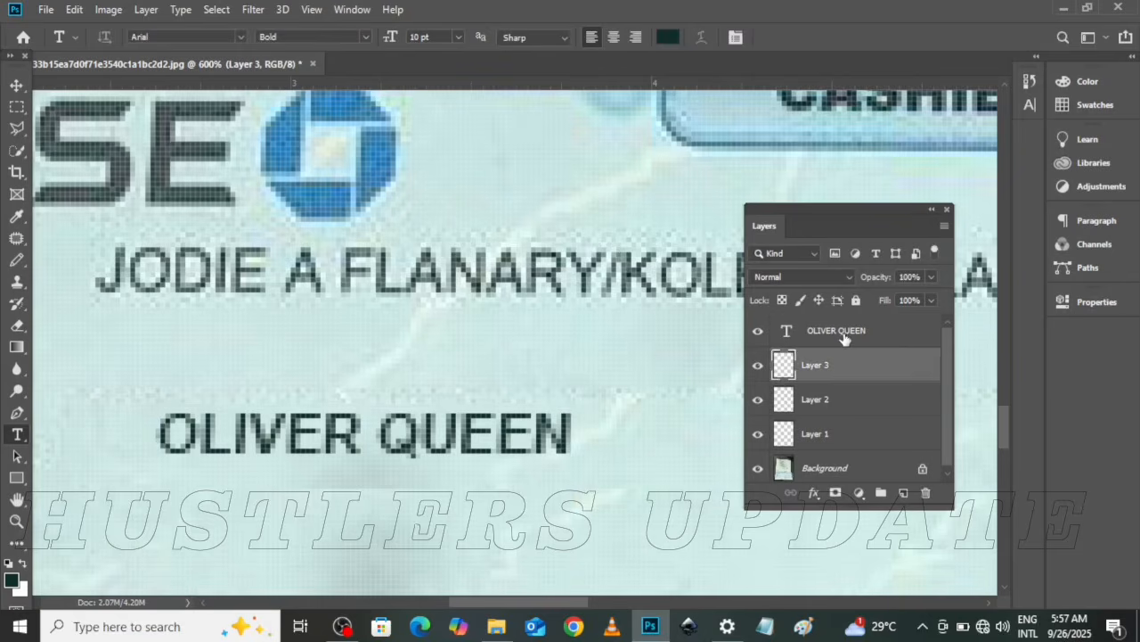
# - Enable a Drop Shadow in the payee name layer's Blending Options
pyautogui.click(906, 333)
pyautogui.rightClick(907, 332)
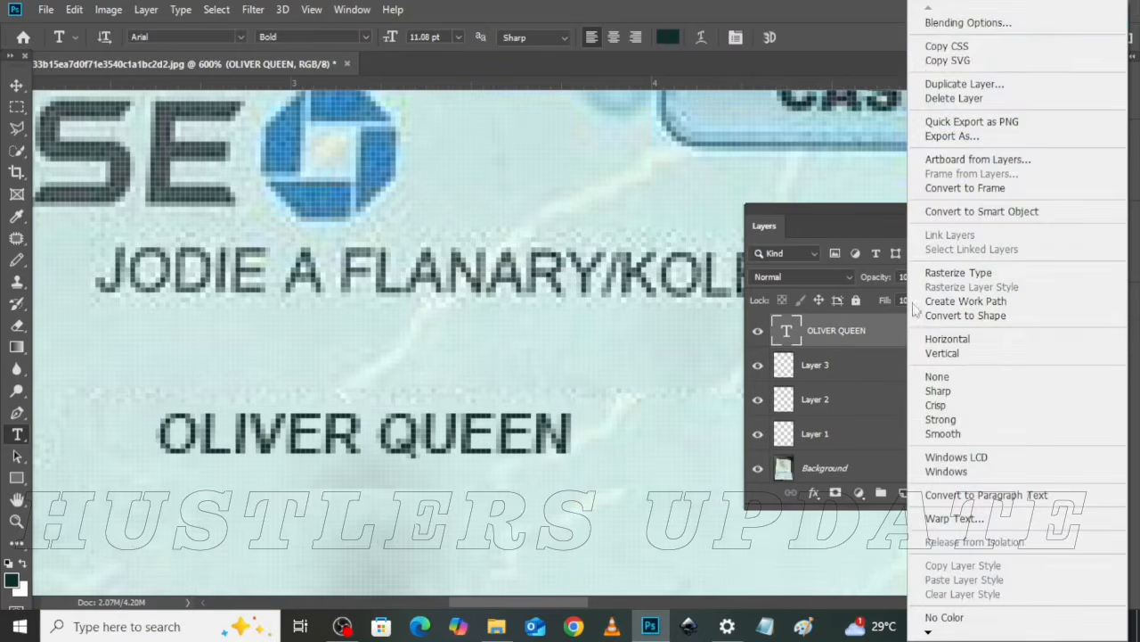
pyautogui.click(967, 23)
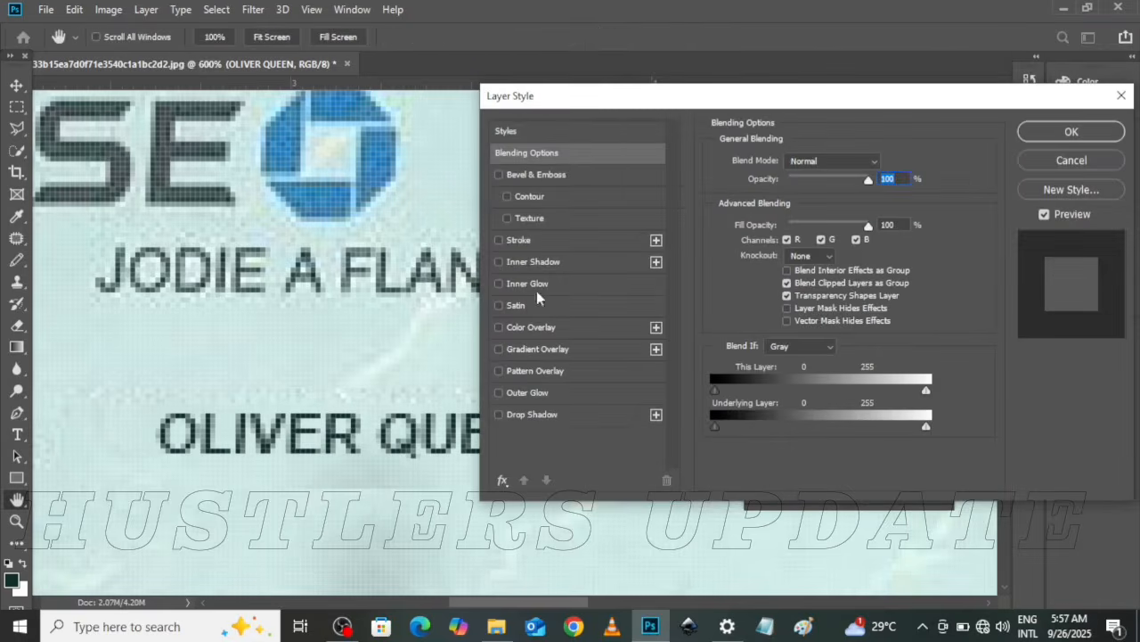
pyautogui.click(563, 415)
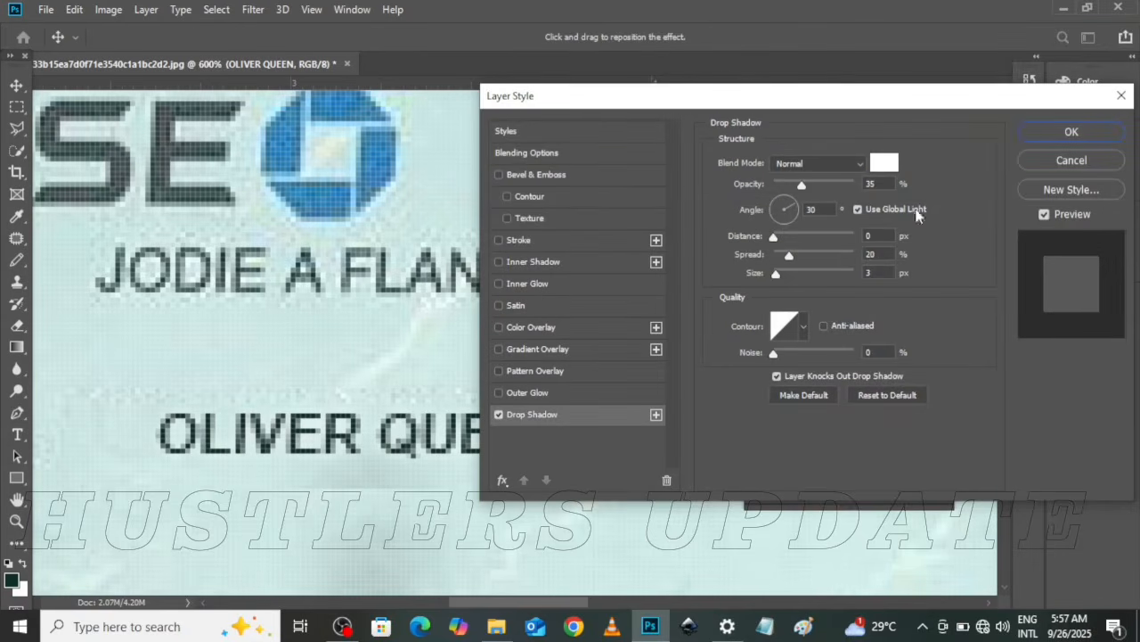
pyautogui.moveTo(818, 96); pyautogui.dragTo(950, 122)
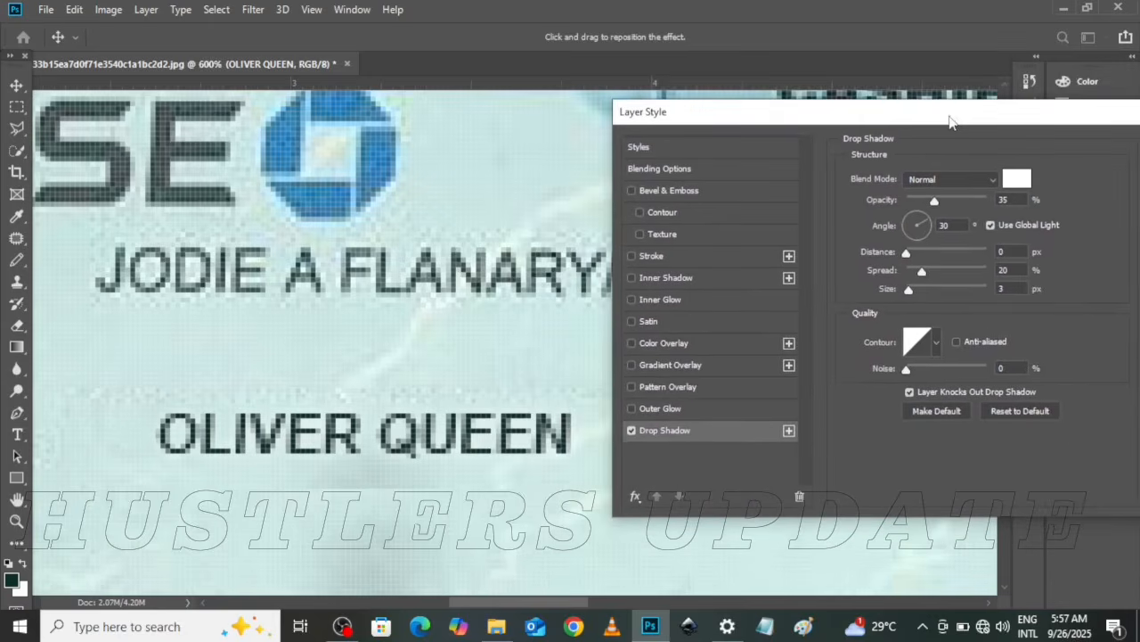
# - Set the white shadow to 50% opacity, 38% spread and 2 px size, and apply it
pyautogui.moveTo(936, 202)
pyautogui.mouseDown()
pyautogui.moveTo(998, 207)
pyautogui.moveTo(903, 205)
pyautogui.moveTo(954, 199)
pyautogui.mouseUp()
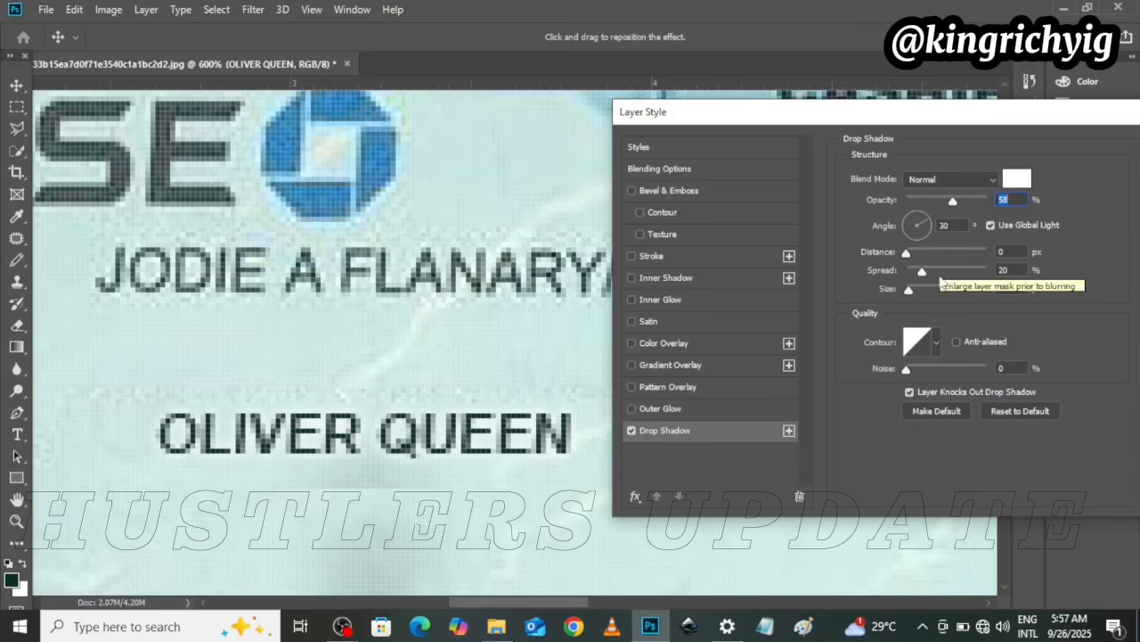
pyautogui.moveTo(921, 273); pyautogui.dragTo(945, 277)
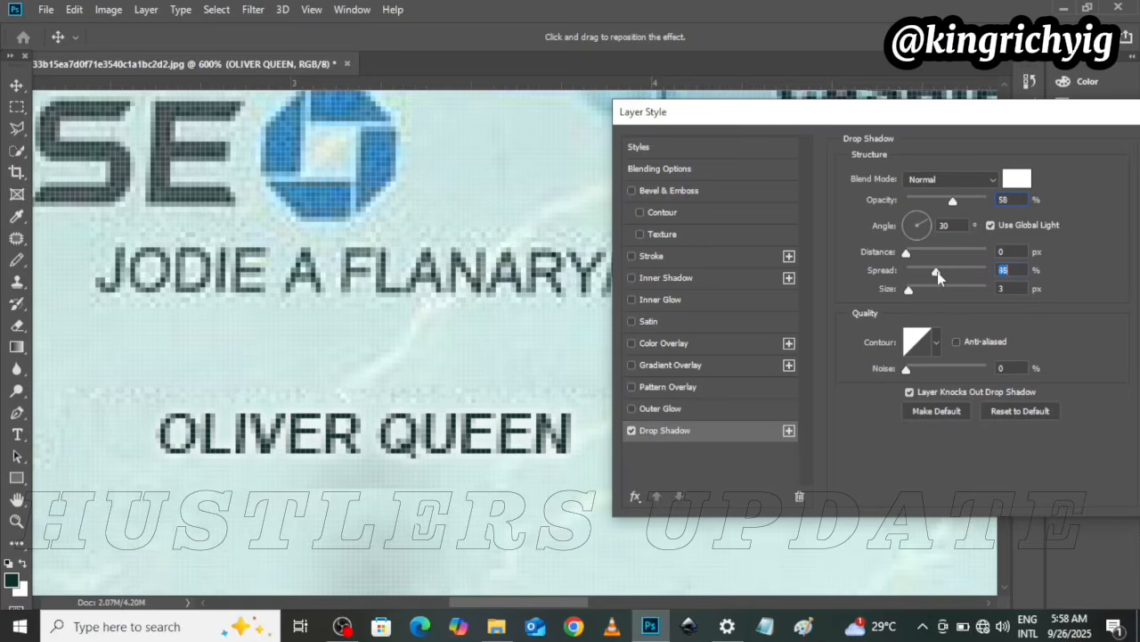
pyautogui.moveTo(910, 291); pyautogui.dragTo(911, 296)
pyautogui.moveTo(956, 205)
pyautogui.mouseDown()
pyautogui.moveTo(988, 205)
pyautogui.moveTo(942, 207)
pyautogui.mouseUp()
pyautogui.moveTo(943, 206); pyautogui.dragTo(946, 207)
pyautogui.moveTo(991, 116); pyautogui.dragTo(910, 126)
pyautogui.click(1094, 162)
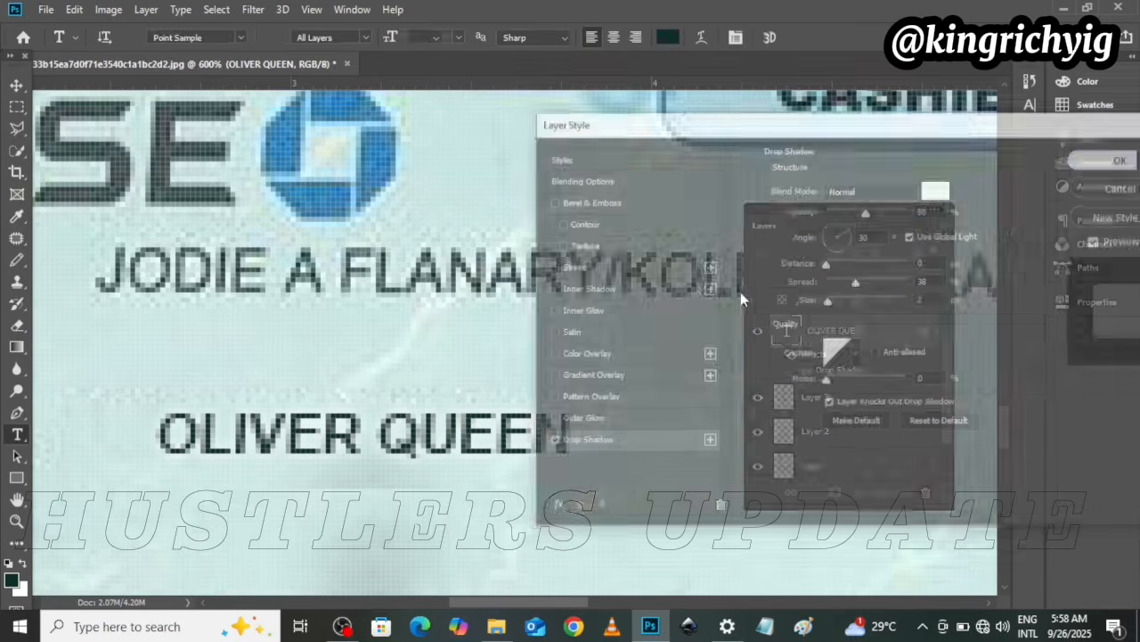
pyautogui.hotkey('ctrl', '-')
pyautogui.hotkey('ctrl', '-')
pyautogui.hotkey('ctrl', '-')
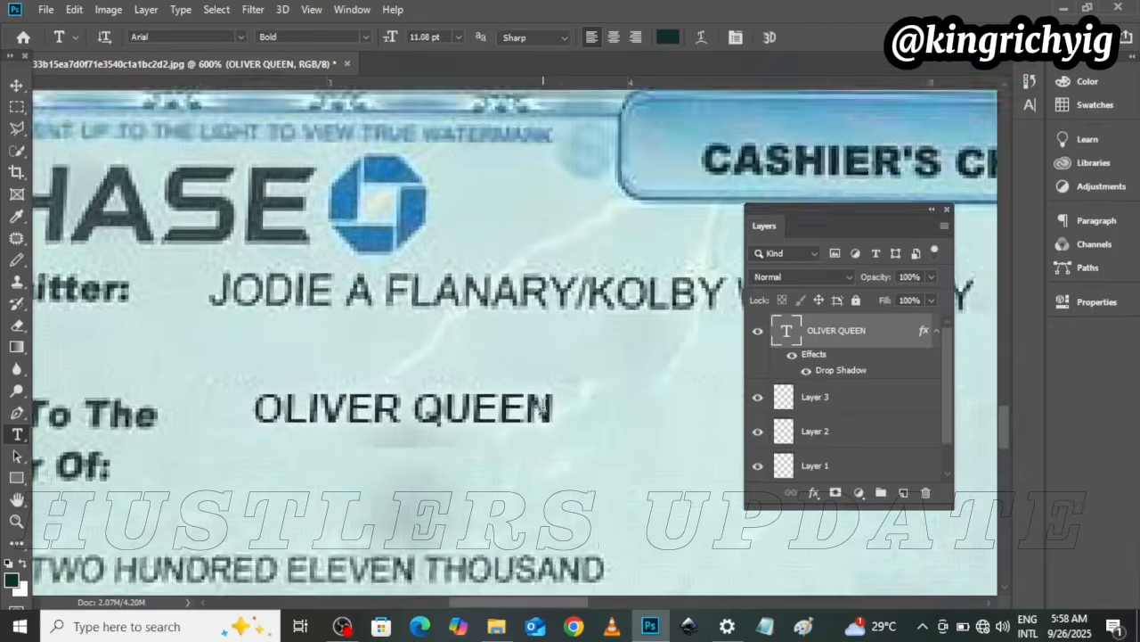
# - Lower the payee name layer's opacity to 91%
pyautogui.hotkey('ctrl', '-')
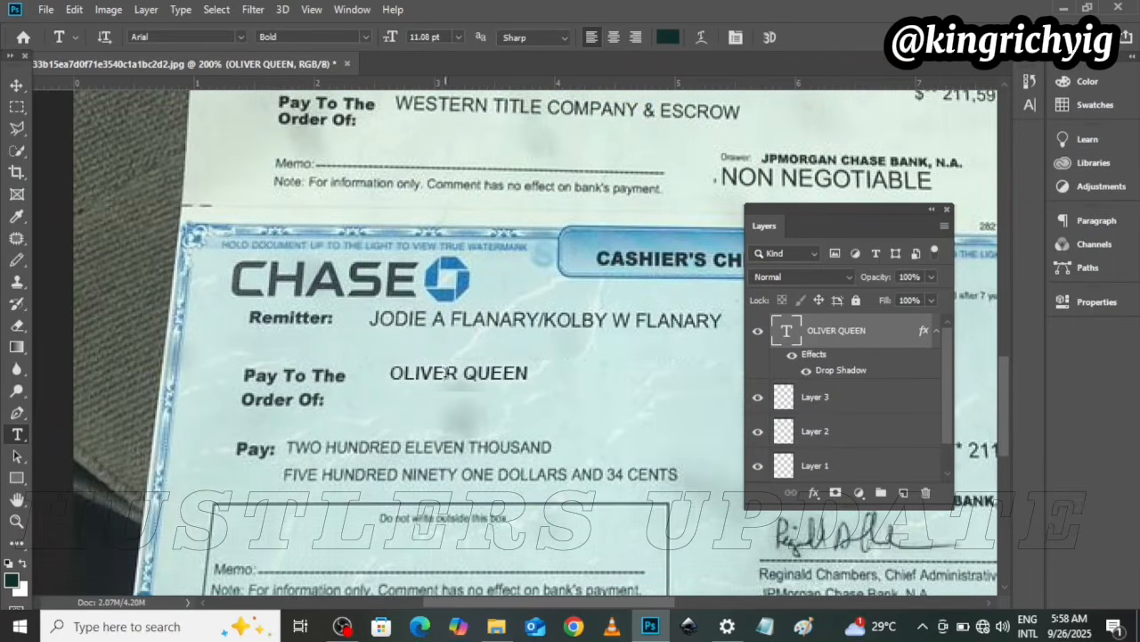
pyautogui.click(932, 278)
pyautogui.moveTo(930, 294); pyautogui.dragTo(924, 300)
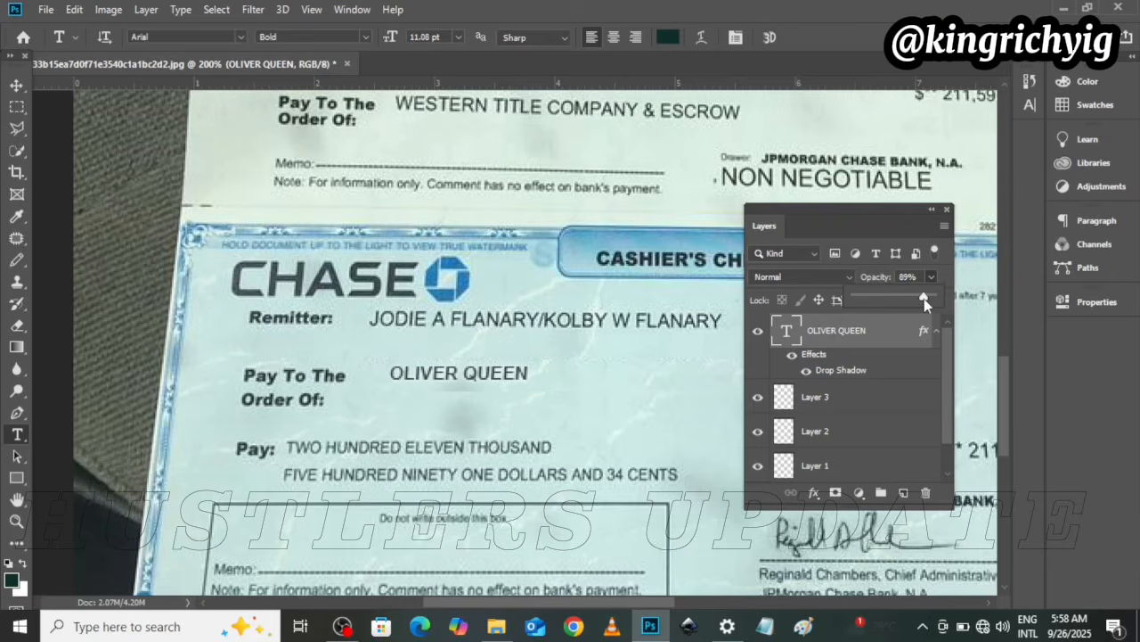
pyautogui.click(921, 278)
pyautogui.write('90')
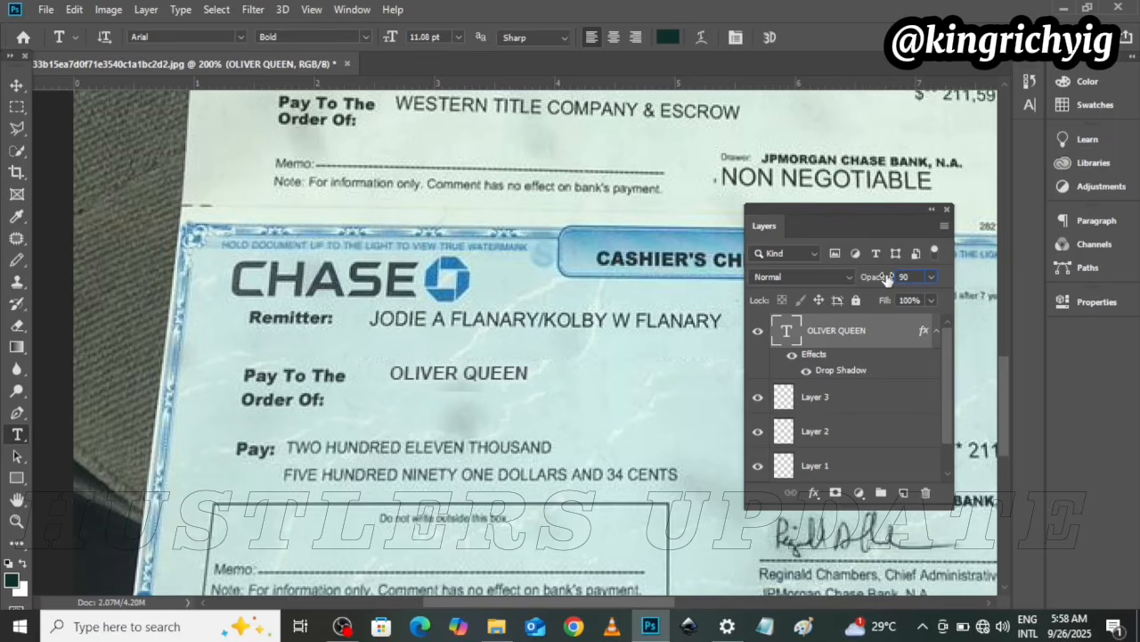
pyautogui.write('1')
pyautogui.click(15, 85)
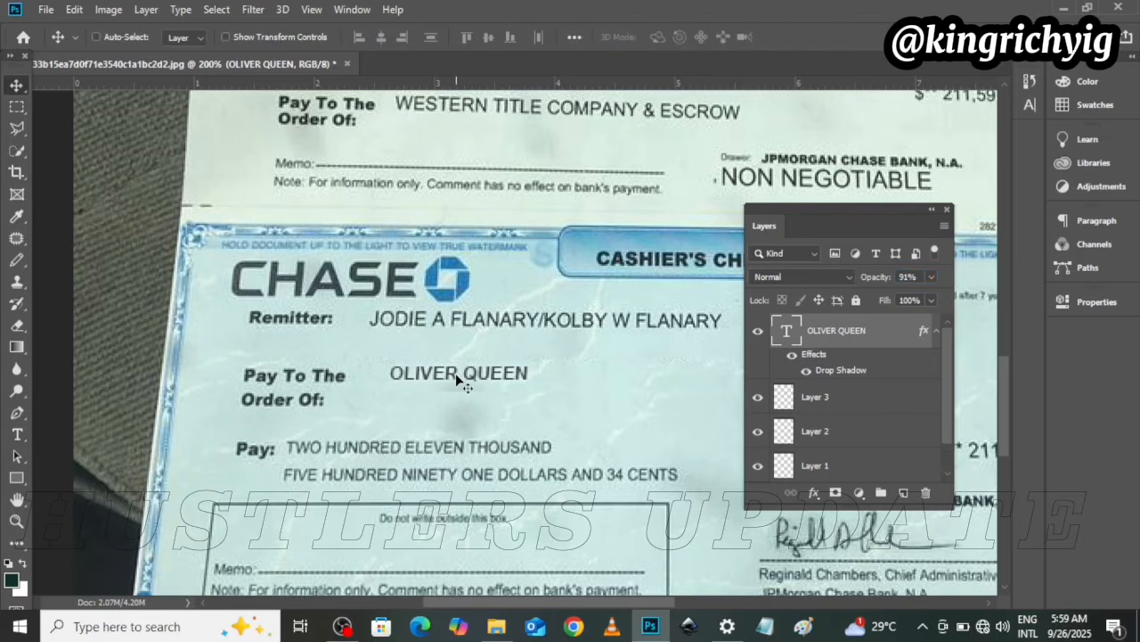
# - Nudge the payee name about 13 px left and slightly down onto the payee line
pyautogui.hotkey('ctrl', 't')
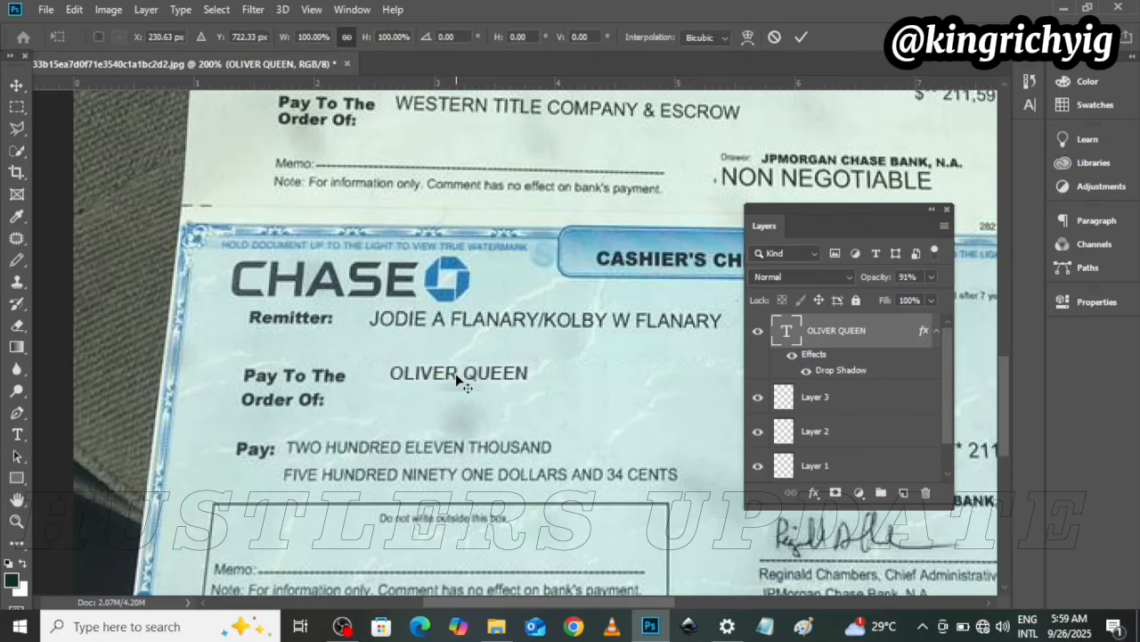
pyautogui.moveTo(450, 379); pyautogui.dragTo(429, 380)
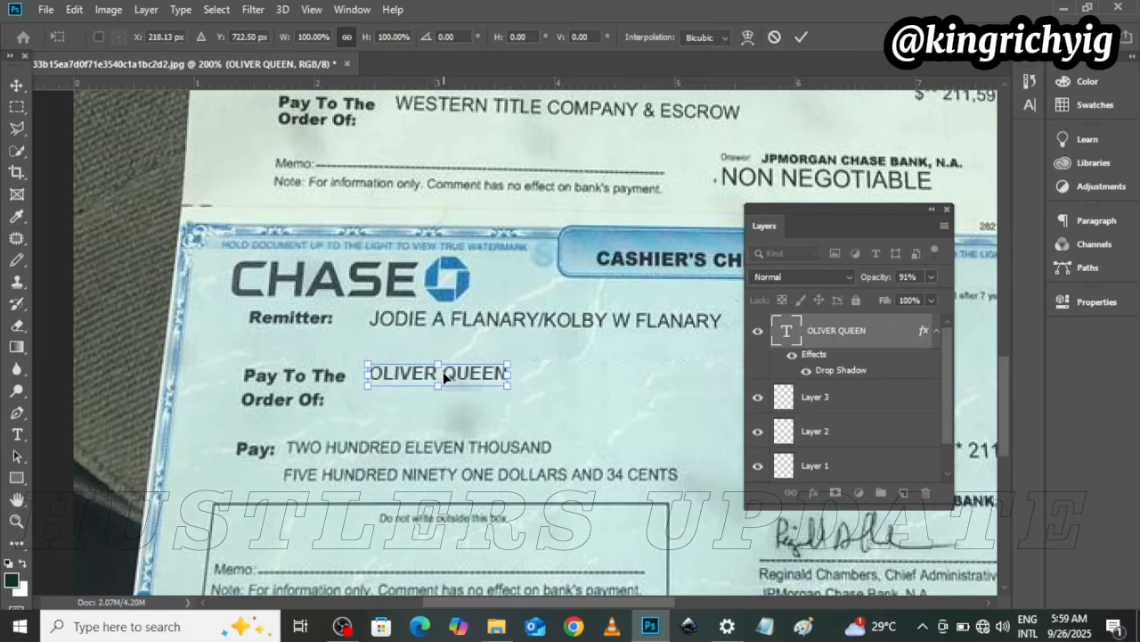
pyautogui.moveTo(443, 372); pyautogui.dragTo(442, 374)
pyautogui.click(16, 85)
pyautogui.hotkey('ctrl', '-')
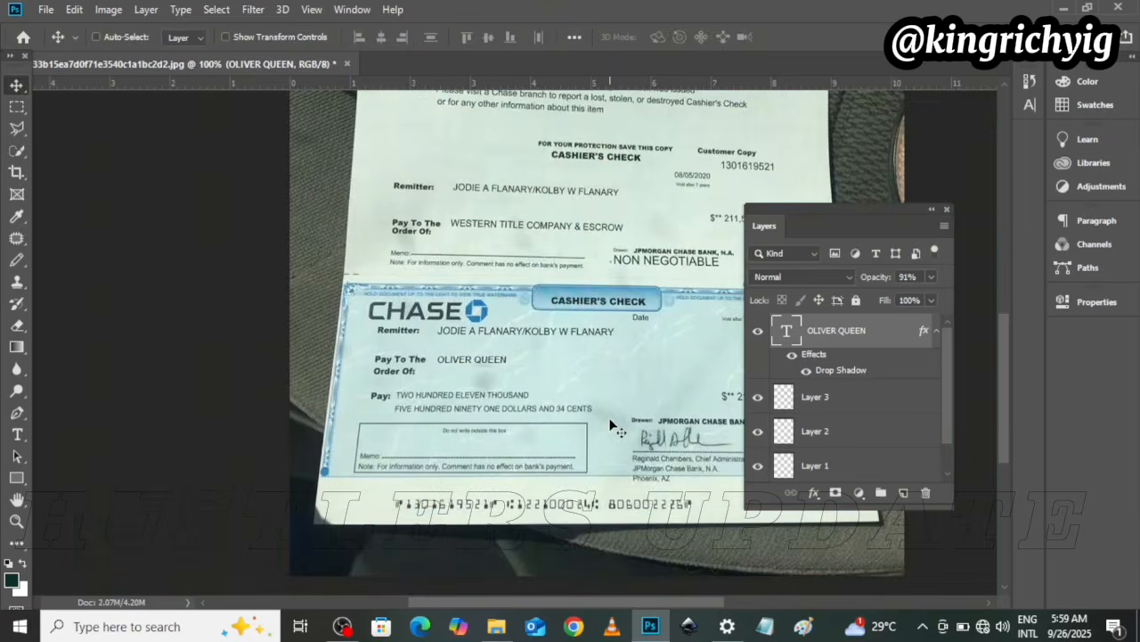
pyautogui.hotkey('ctrl', '+')
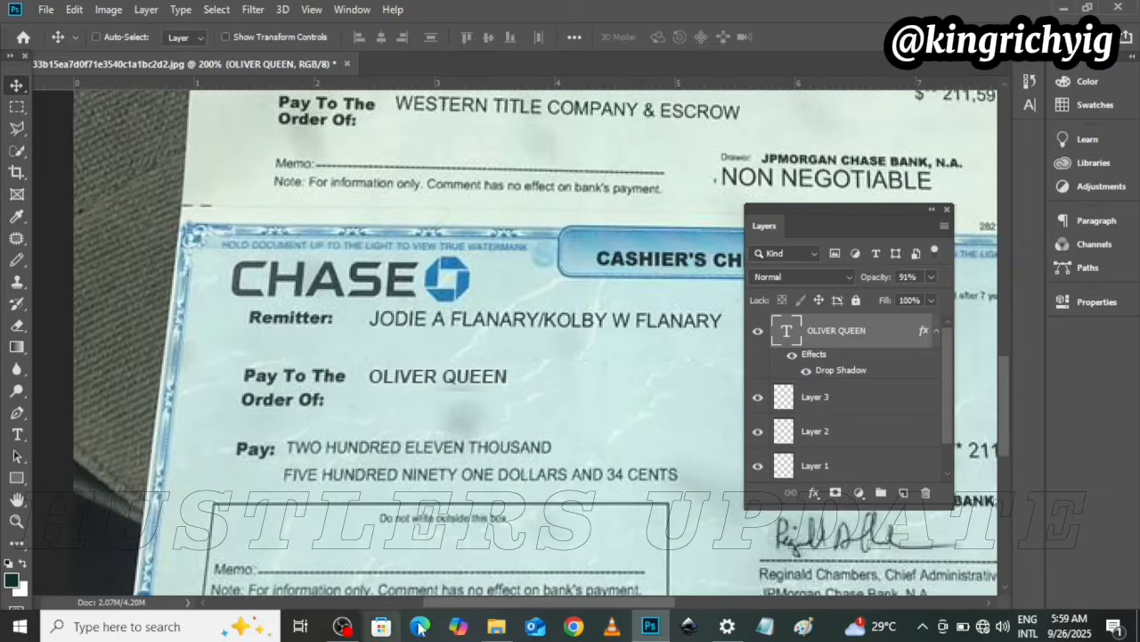
pyautogui.moveTo(475, 604); pyautogui.dragTo(500, 605)
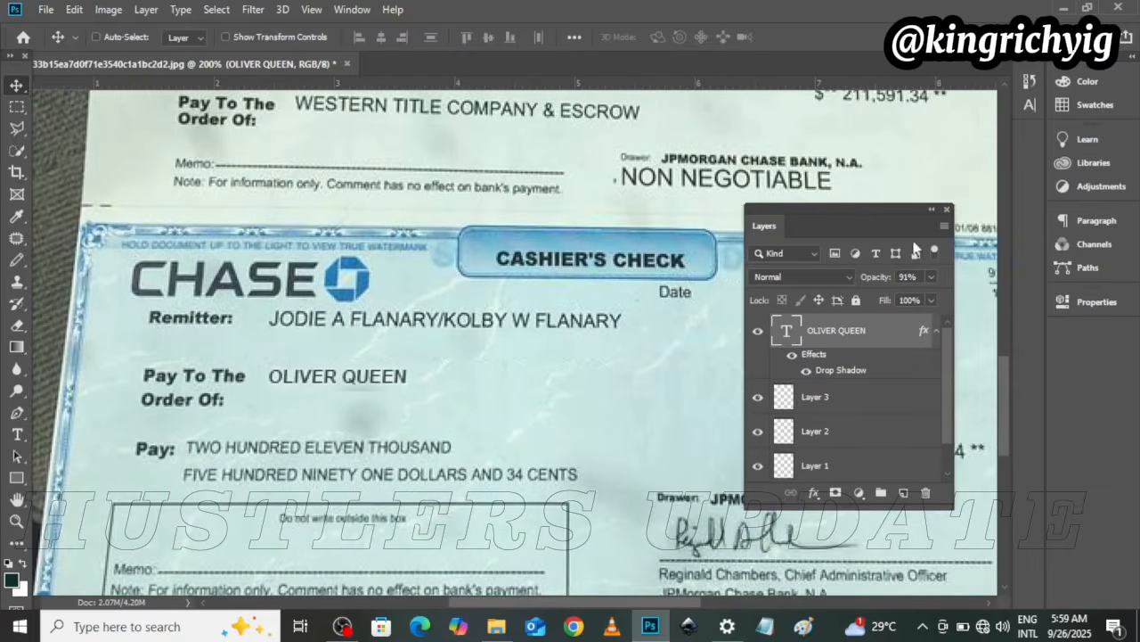
pyautogui.moveTo(872, 213); pyautogui.dragTo(760, 191)
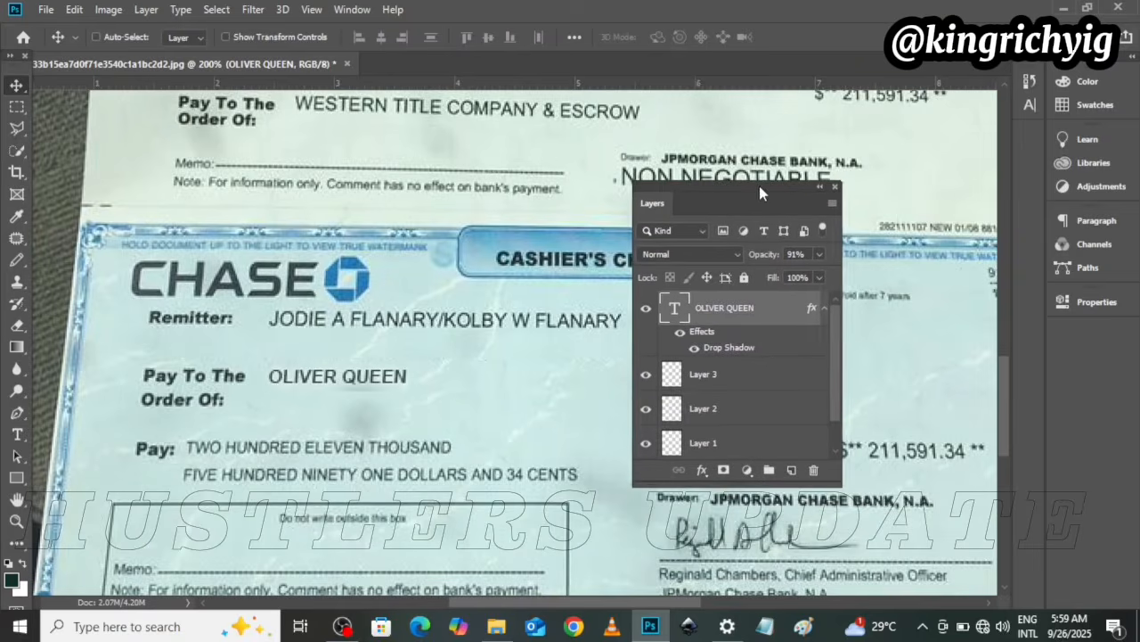
pyautogui.moveTo(570, 606); pyautogui.dragTo(592, 608)
pyautogui.moveTo(749, 196); pyautogui.dragTo(876, 319)
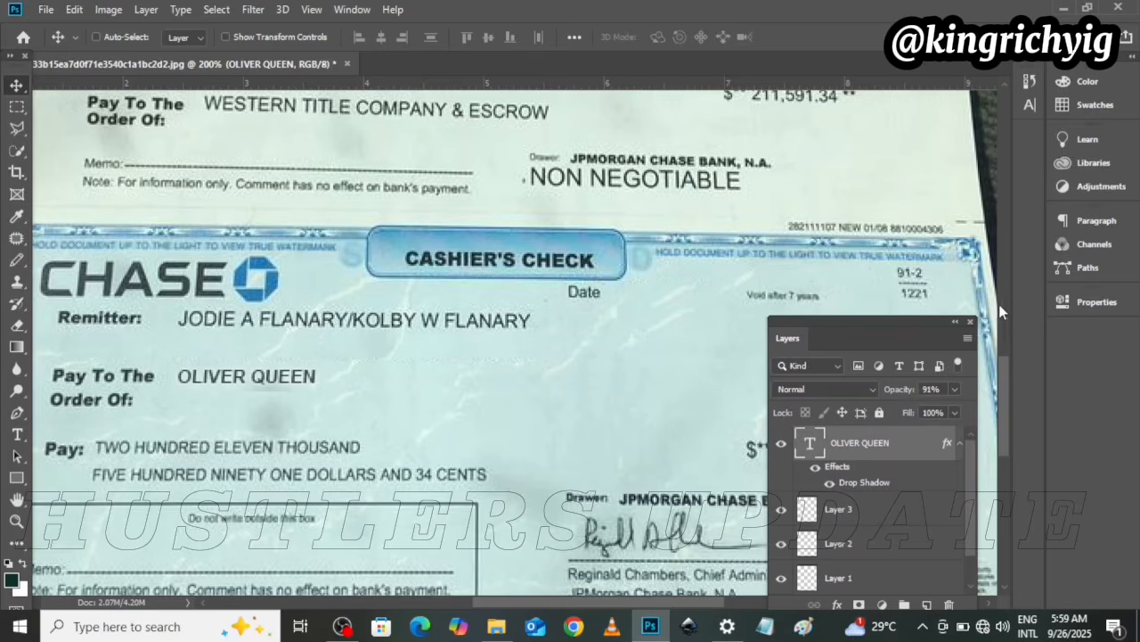
pyautogui.moveTo(1002, 373); pyautogui.dragTo(1014, 451)
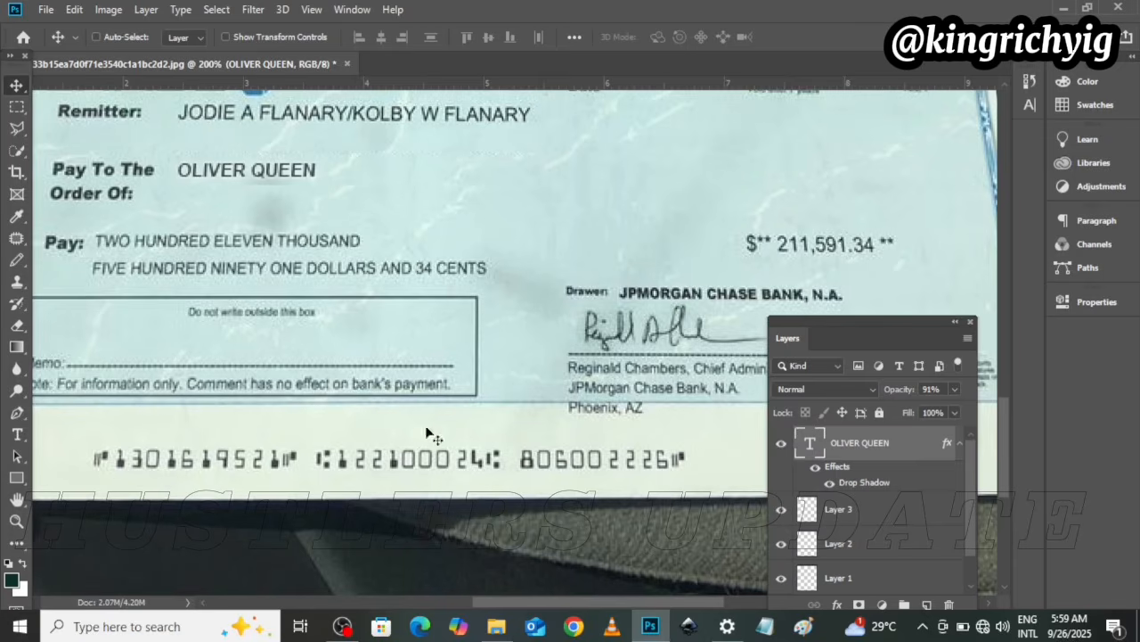
pyautogui.moveTo(1006, 428); pyautogui.dragTo(1007, 401)
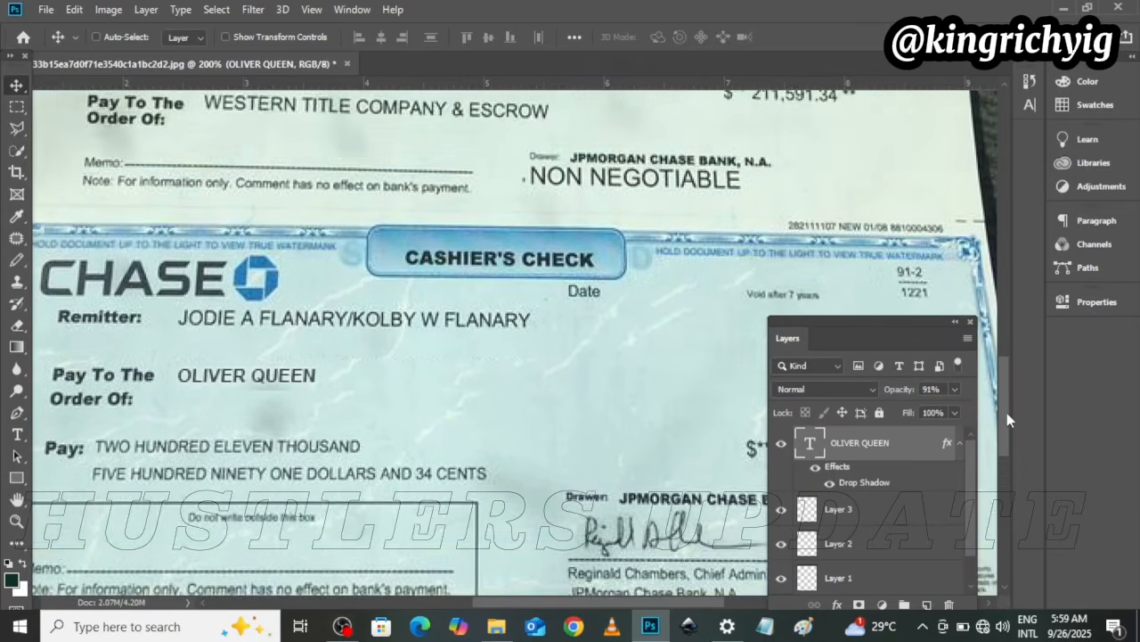
pyautogui.moveTo(1007, 414); pyautogui.dragTo(1014, 452)
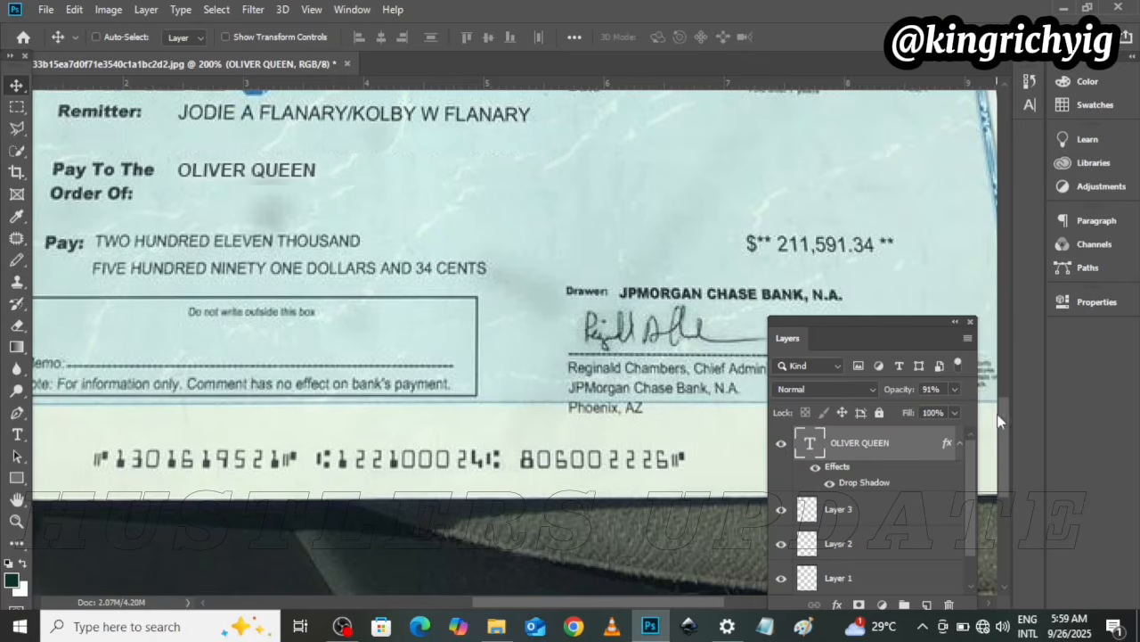
pyautogui.moveTo(1007, 435); pyautogui.dragTo(1006, 401)
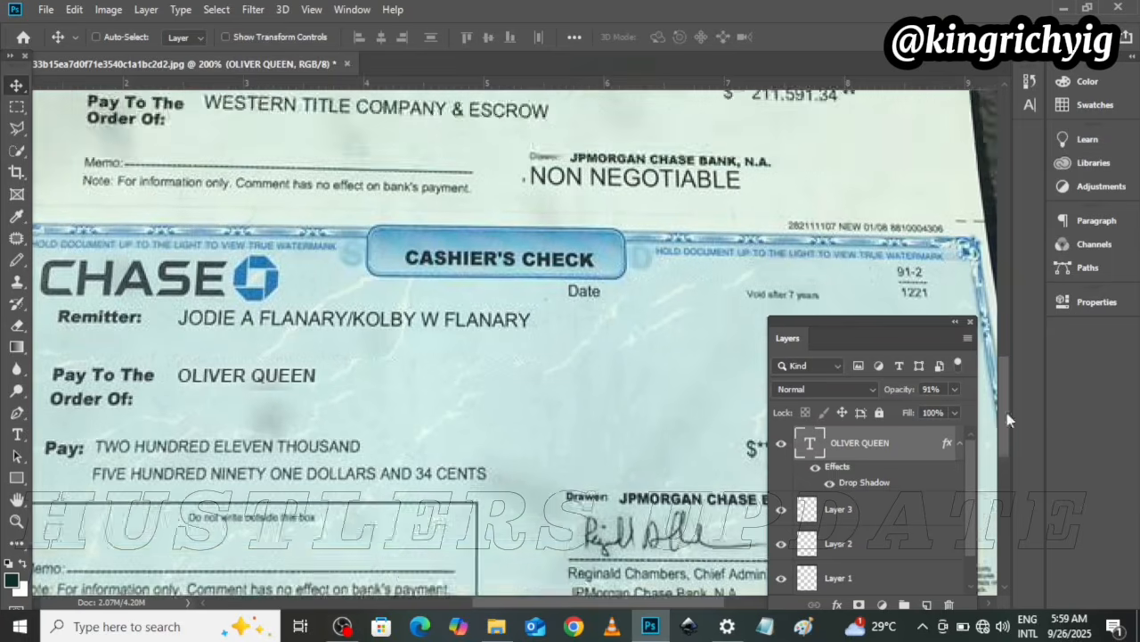
pyautogui.moveTo(1007, 412)
pyautogui.mouseDown()
pyautogui.moveTo(1014, 466)
pyautogui.moveTo(1014, 453)
pyautogui.mouseUp()
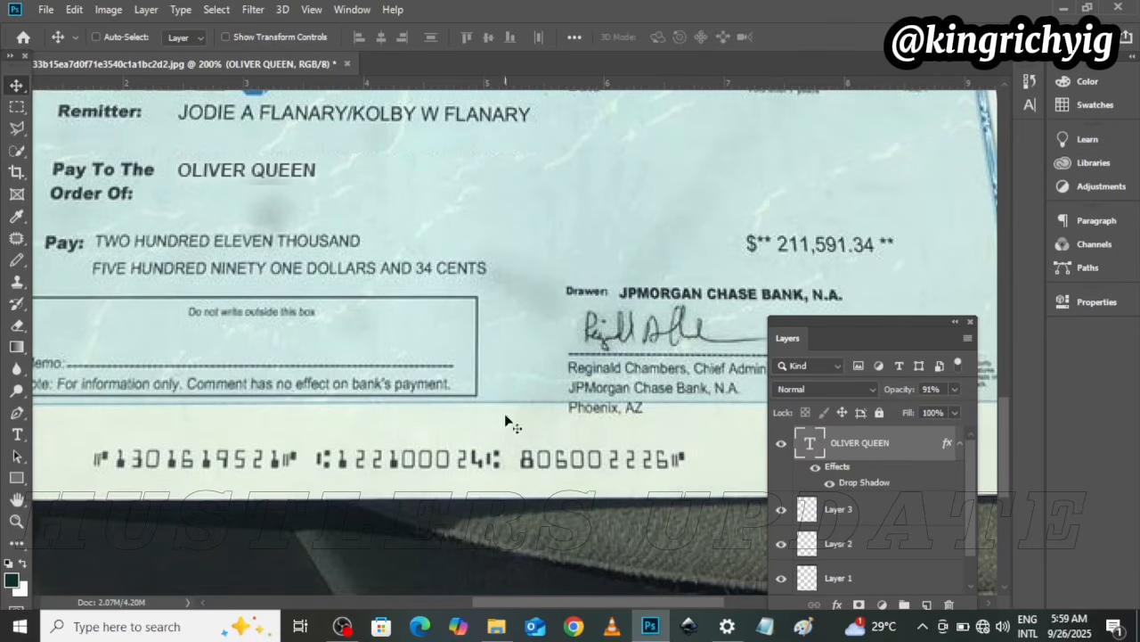
pyautogui.moveTo(1007, 436); pyautogui.dragTo(1007, 407)
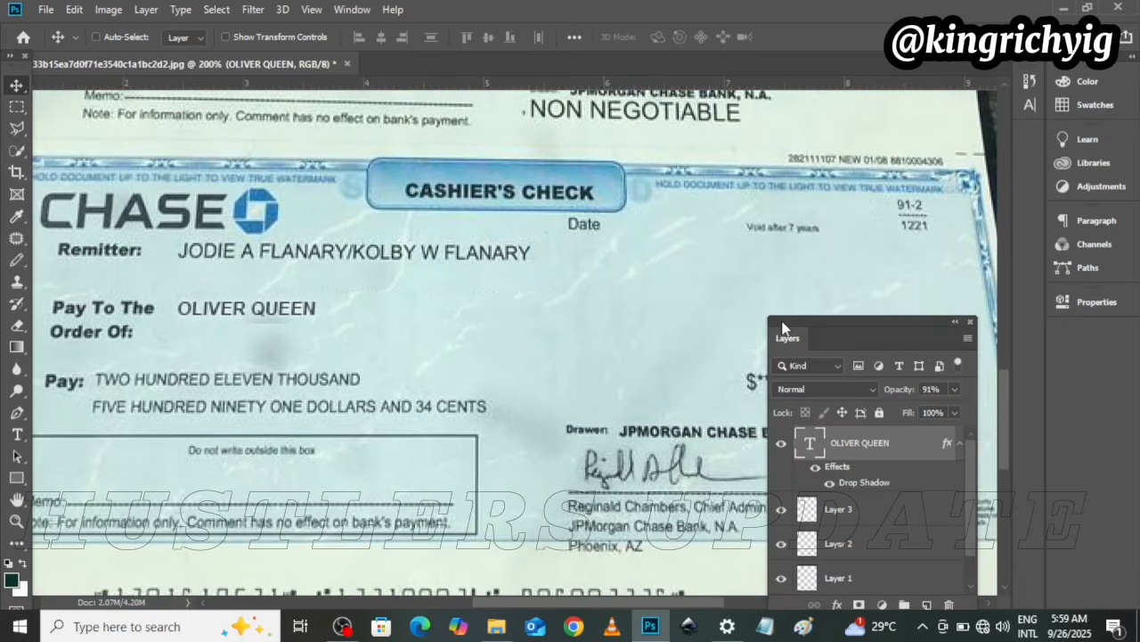
pyautogui.moveTo(1007, 427); pyautogui.dragTo(1014, 452)
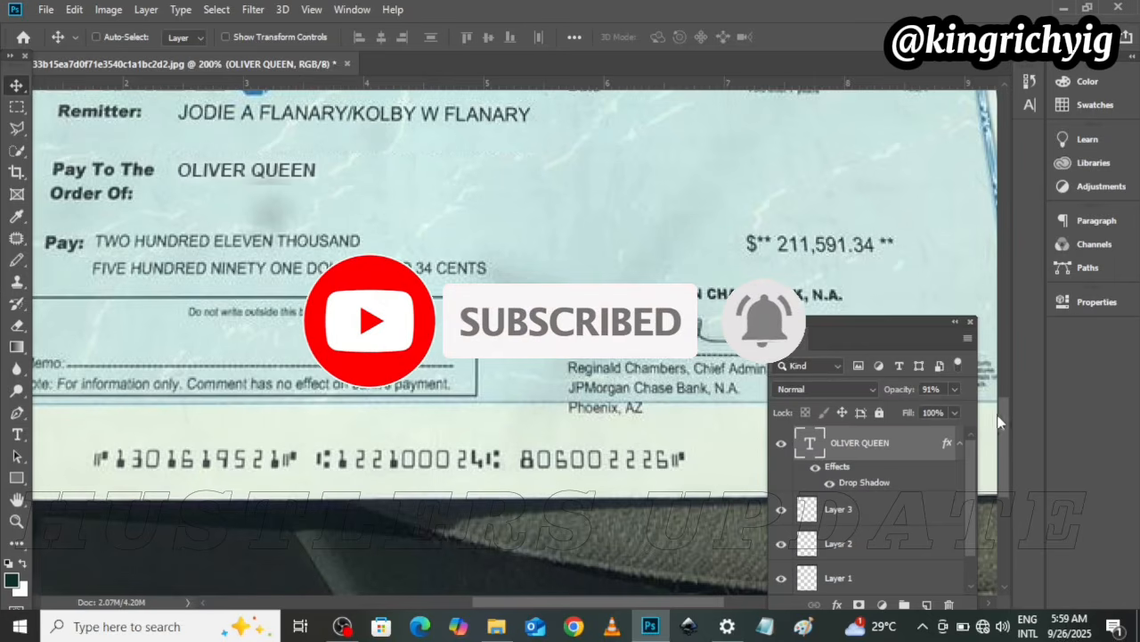
pyautogui.moveTo(1006, 429); pyautogui.dragTo(1007, 401)
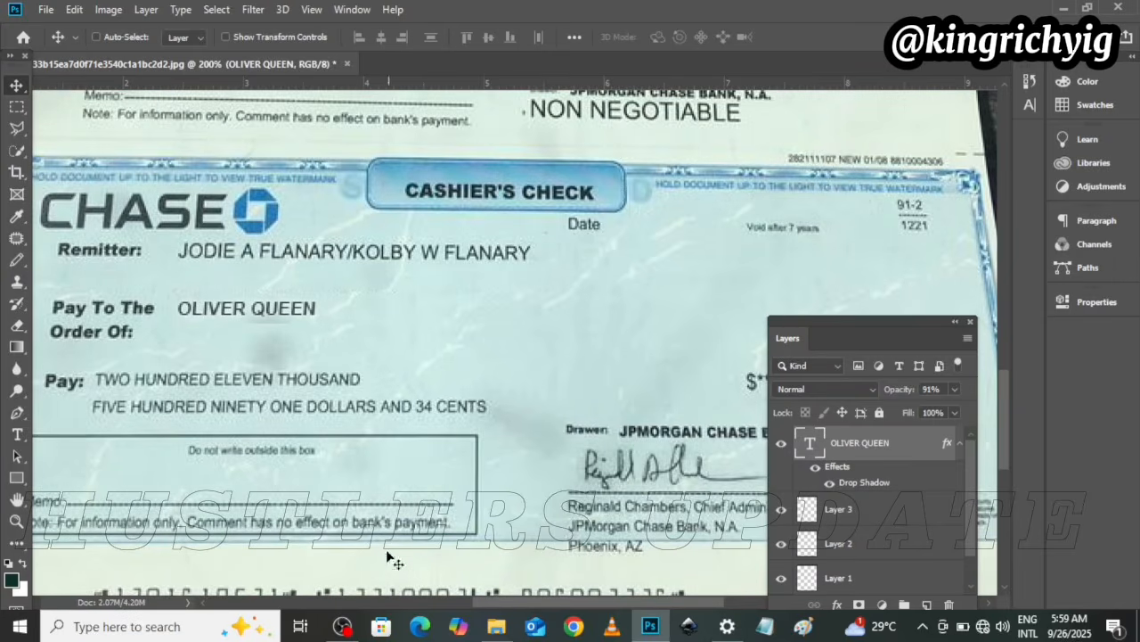
pyautogui.scroll(2, 1009, 409)
pyautogui.moveTo(1007, 413); pyautogui.dragTo(1014, 453)
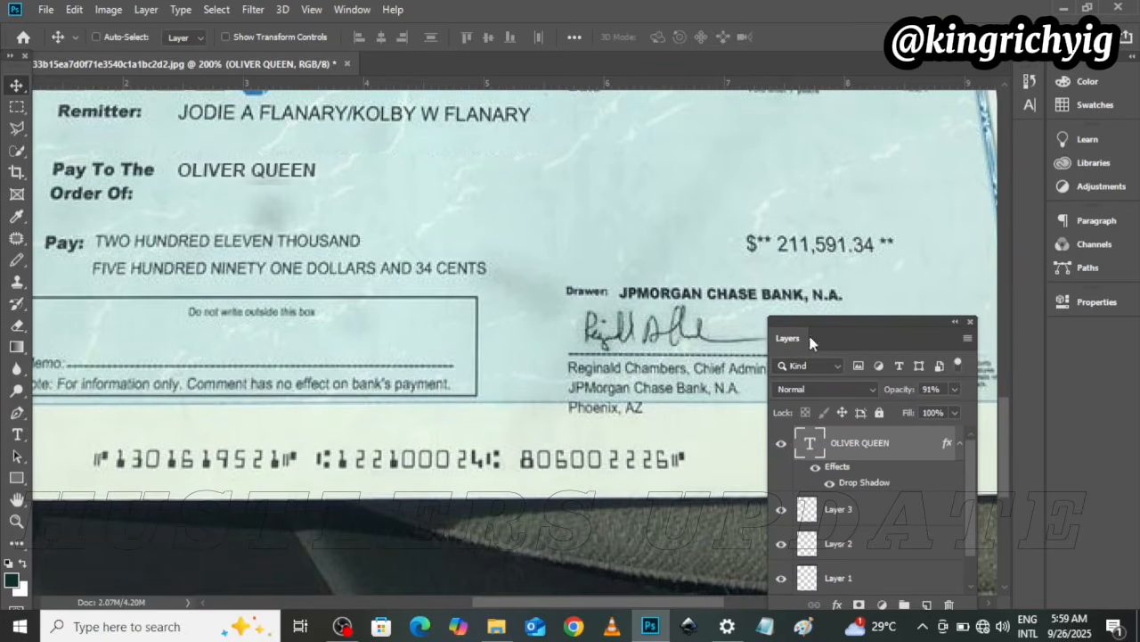
pyautogui.moveTo(1006, 425); pyautogui.dragTo(1006, 424)
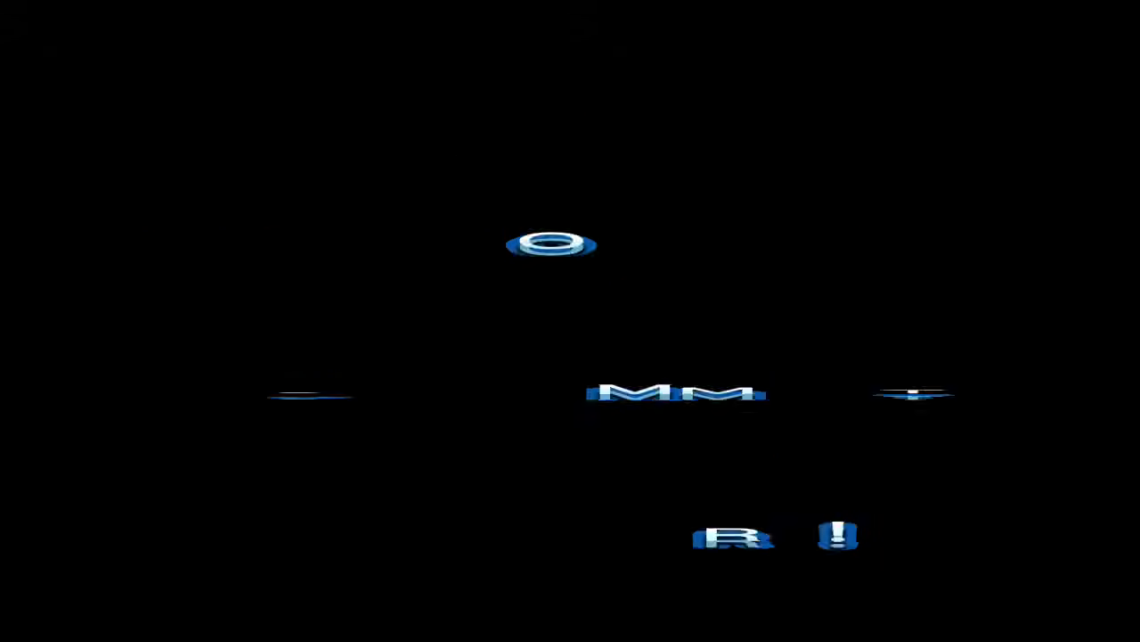